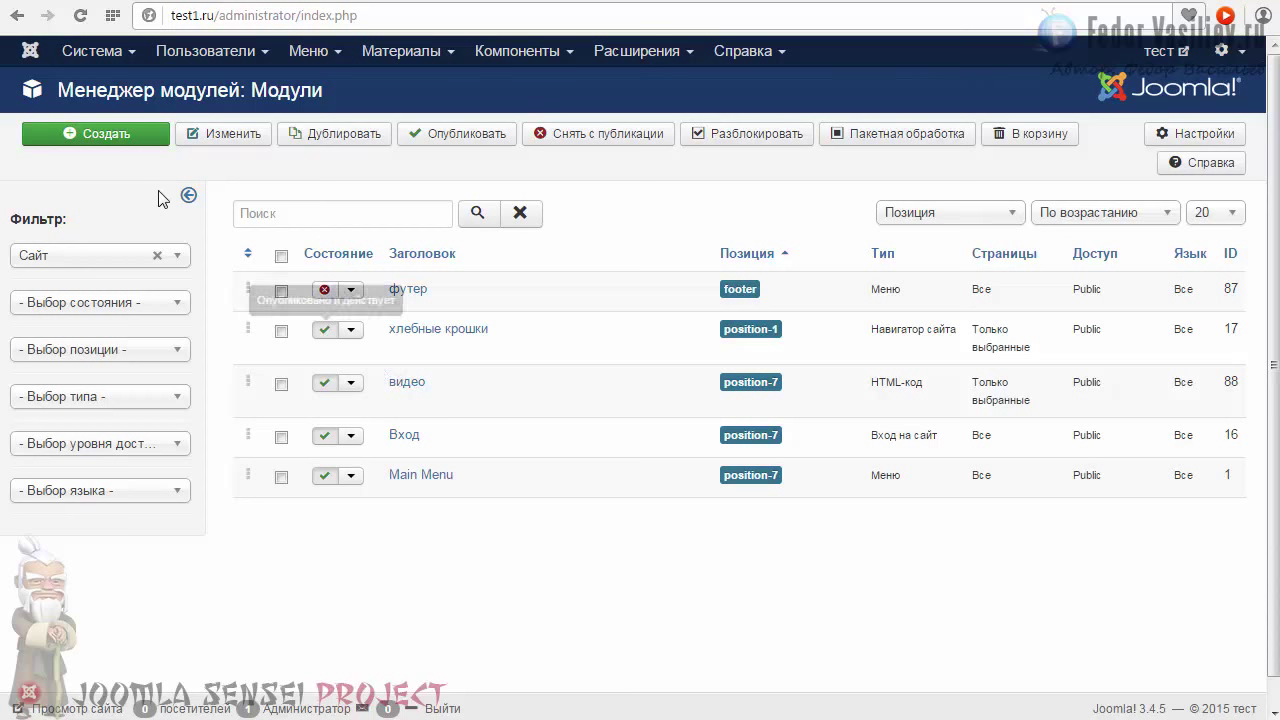
- Start creating a new site module and display the available module types
{"action": "left_click", "coordinate": [133, 143]}
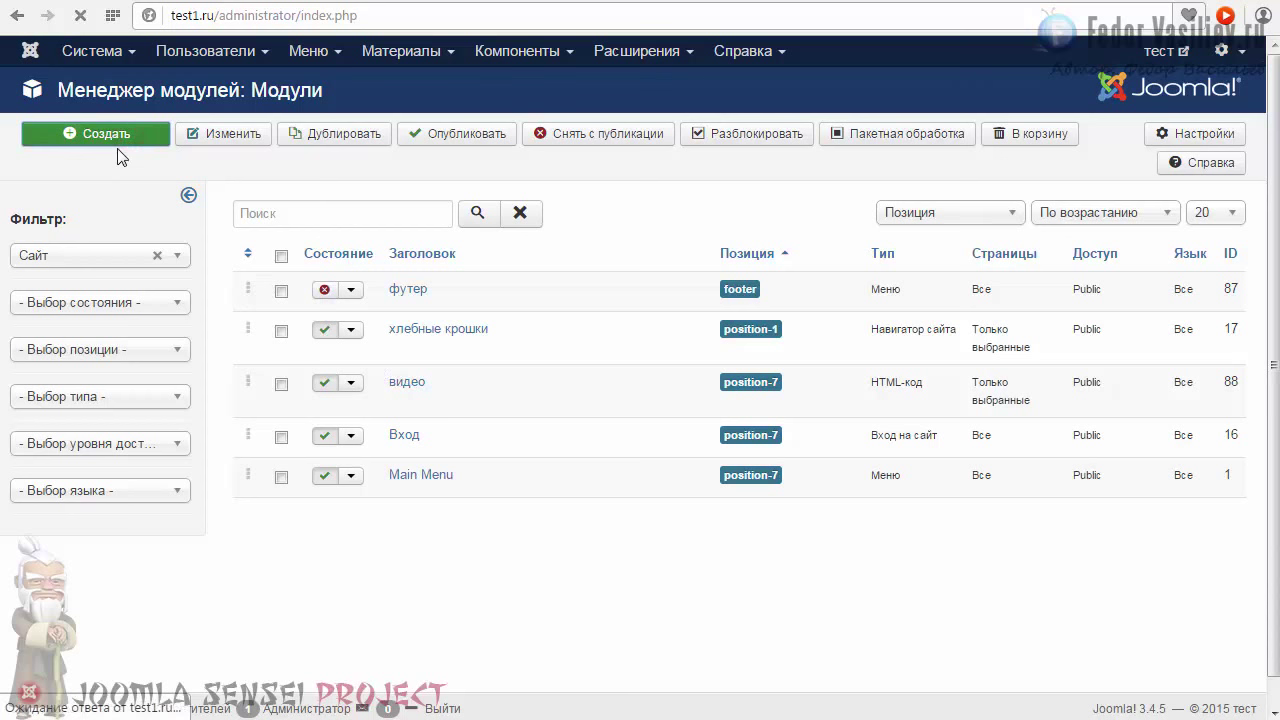
{"action": "scroll", "coordinate": [375, 188], "scroll_direction": "down", "scroll_amount": 5}
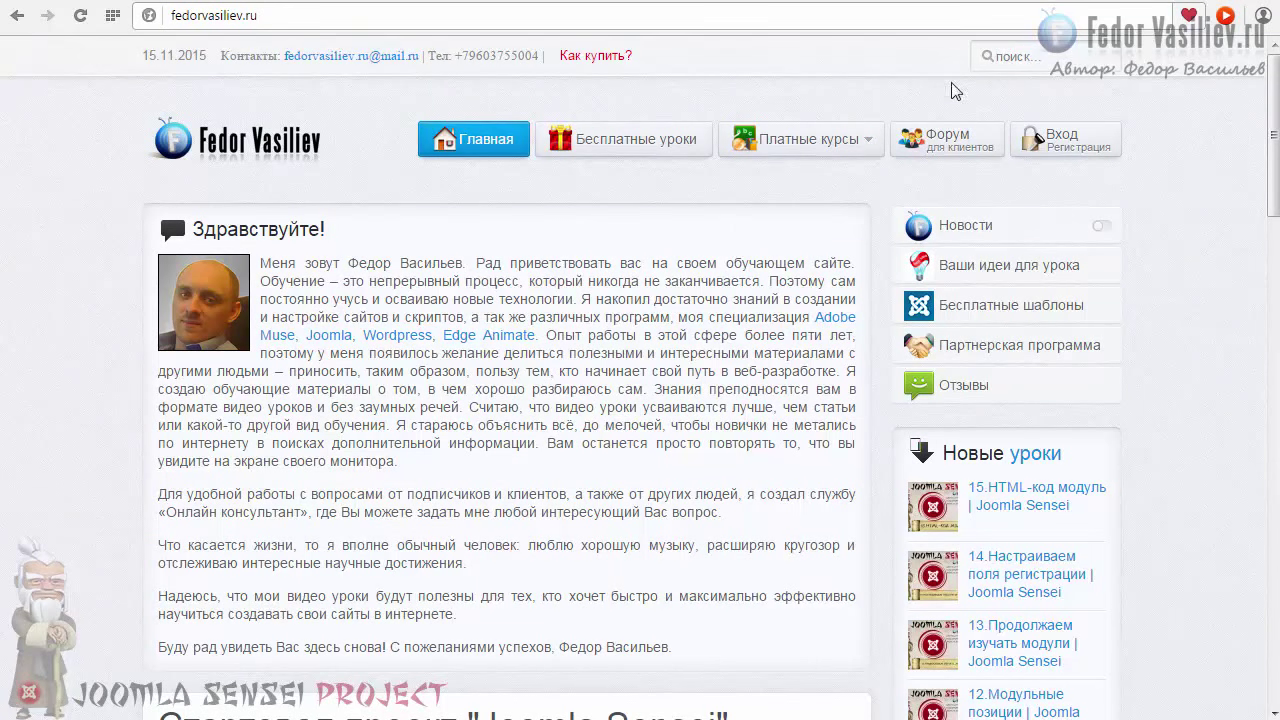
- Switch to the video-lessons website and search it for "adobe muse" using the suggested query
{"action": "left_click", "coordinate": [1003, 55]}
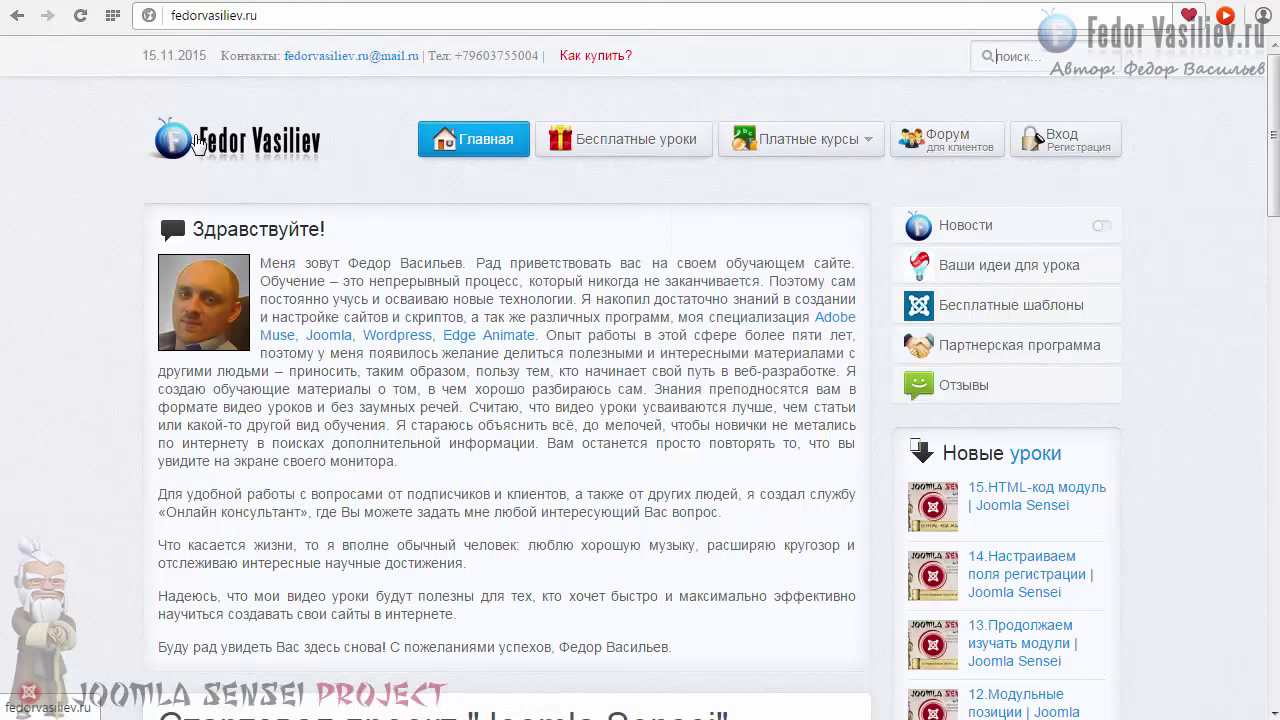
{"action": "scroll", "coordinate": [630, 283], "scroll_direction": "down", "scroll_amount": 3}
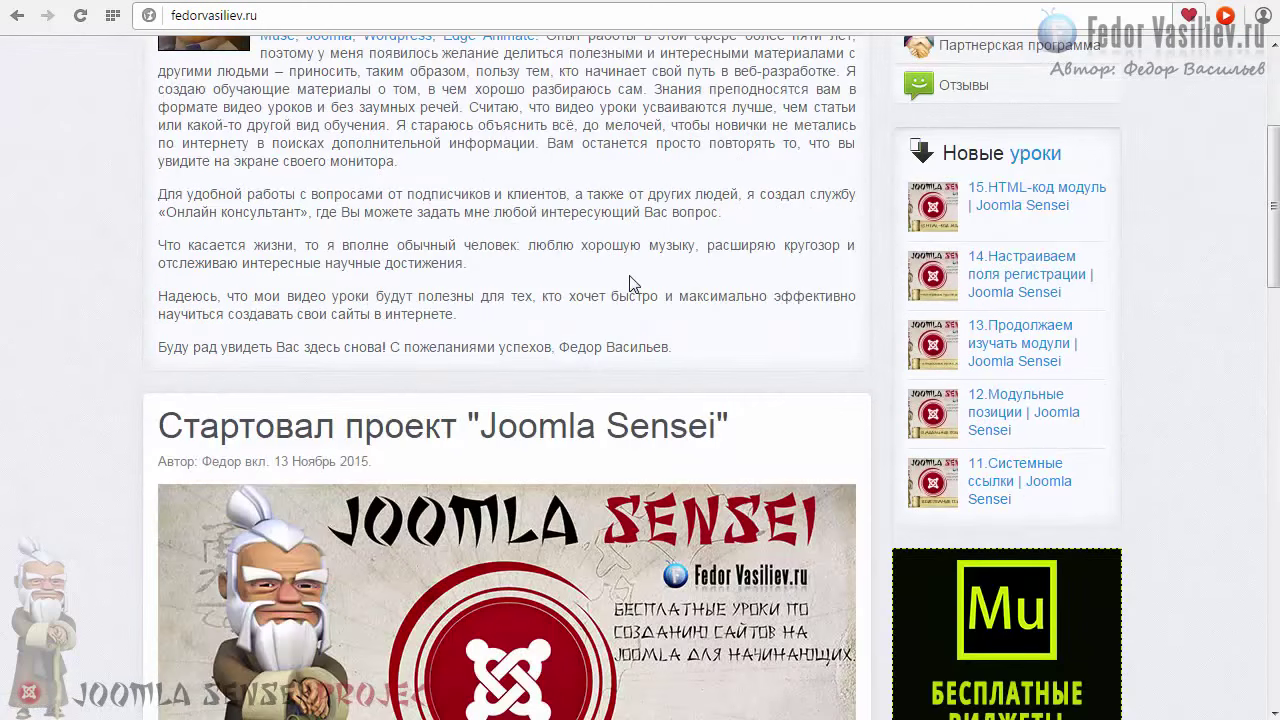
{"action": "scroll", "coordinate": [629, 283], "scroll_direction": "down", "scroll_amount": 4}
{"action": "scroll", "coordinate": [629, 283], "scroll_direction": "up", "scroll_amount": 5}
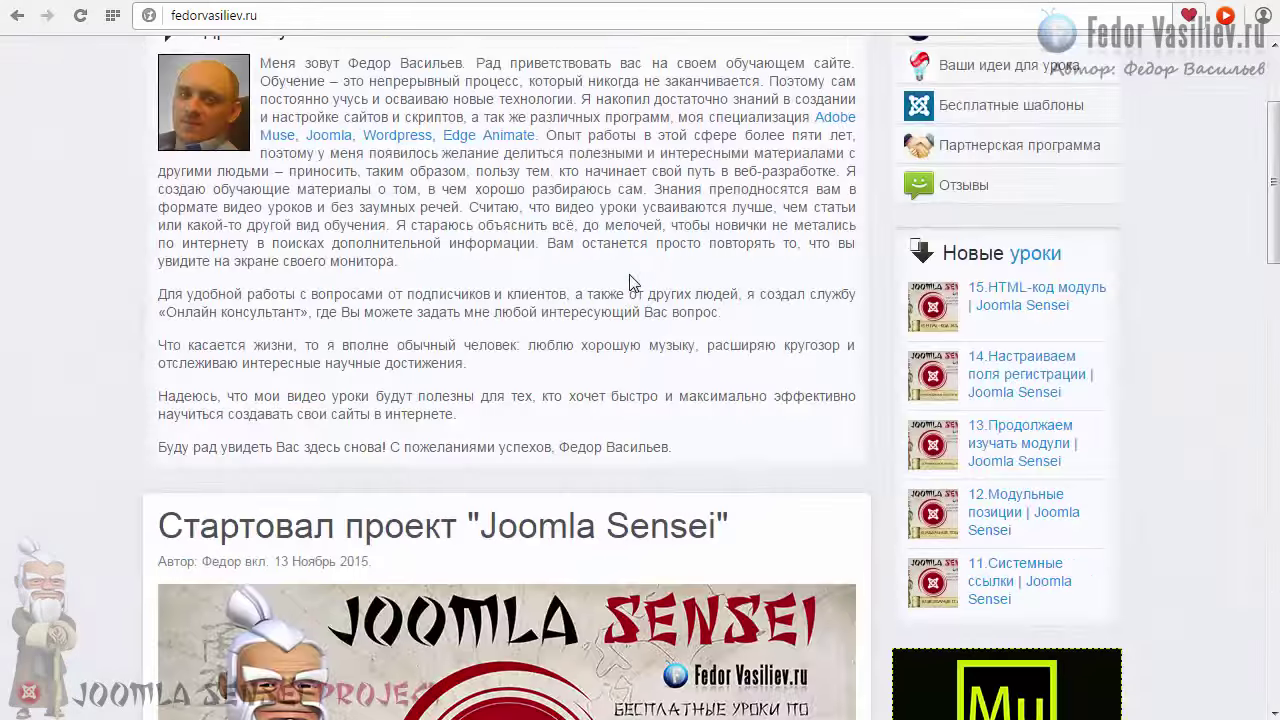
{"action": "scroll", "coordinate": [630, 282], "scroll_direction": "up", "scroll_amount": 2}
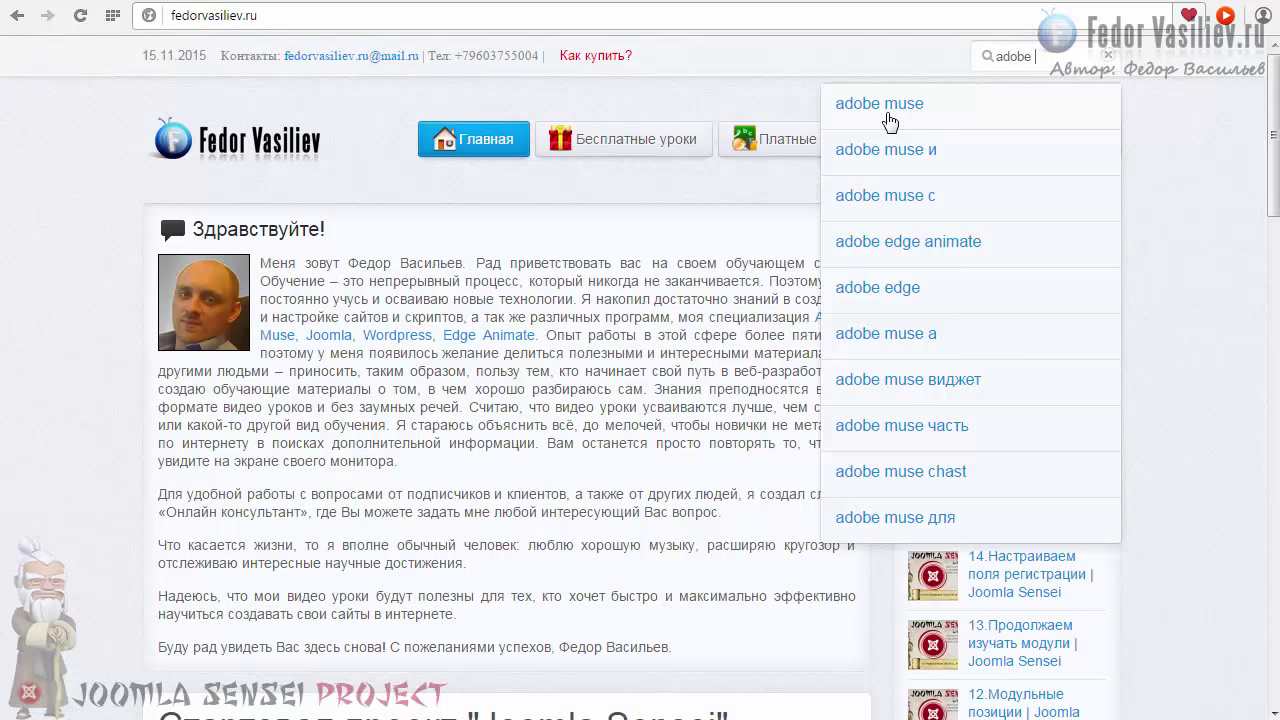
{"action": "left_click", "coordinate": [889, 106]}
{"action": "mouse_move", "coordinate": [750, 163]}
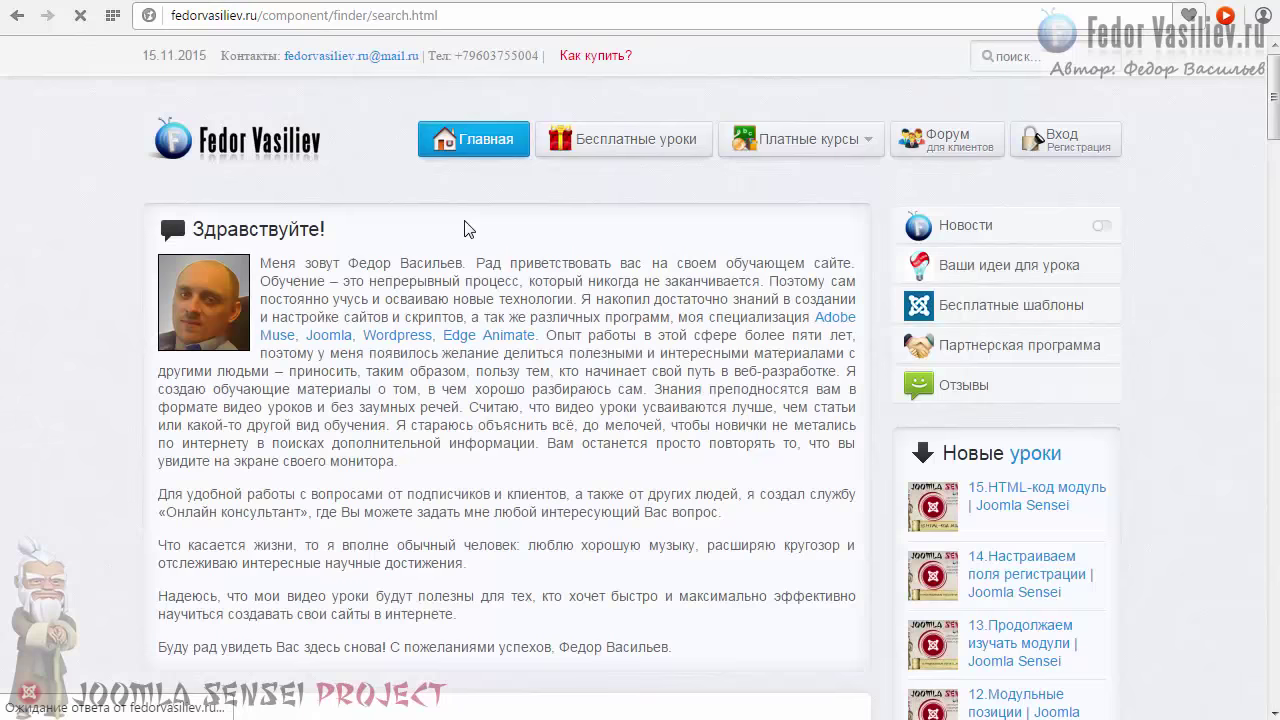
- Review the smart search results page and expand "Расширенный поиск" to examine its query examples and filter criteria
{"action": "scroll", "coordinate": [464, 229], "scroll_direction": "down", "scroll_amount": 6}
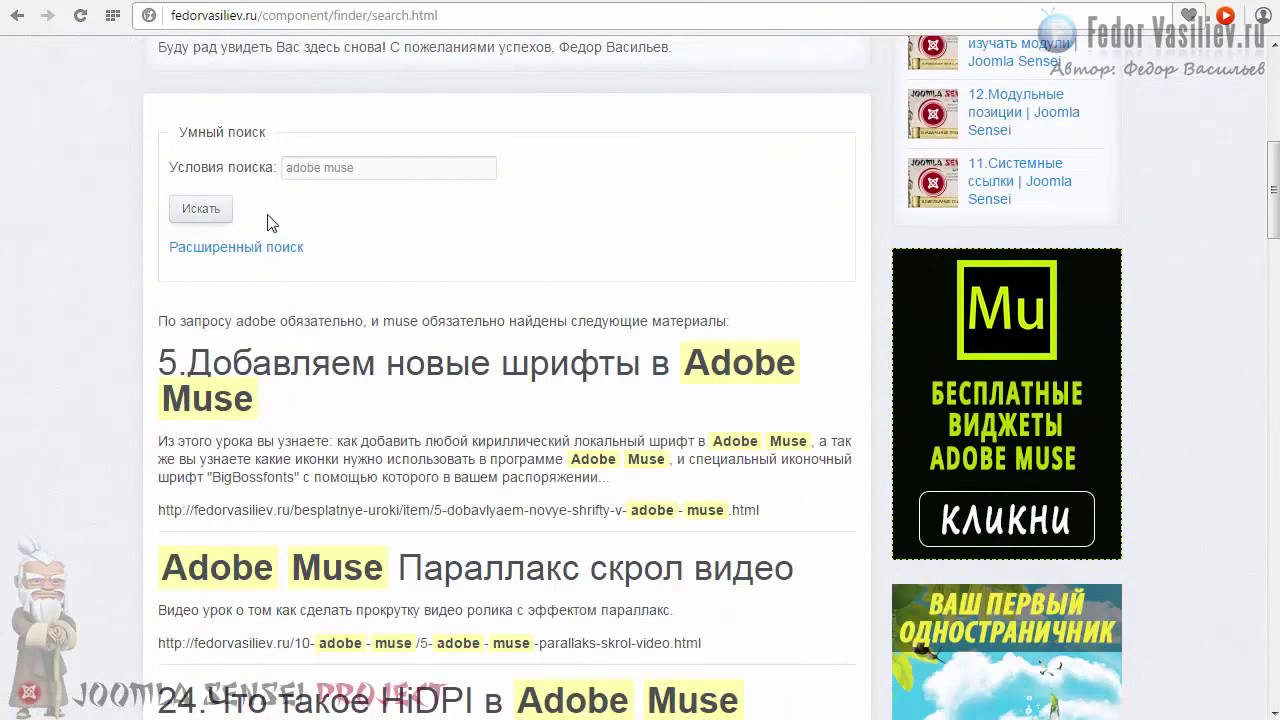
{"action": "scroll", "coordinate": [531, 257], "scroll_direction": "down", "scroll_amount": 2}
{"action": "scroll", "coordinate": [857, 177], "scroll_direction": "up", "scroll_amount": 2}
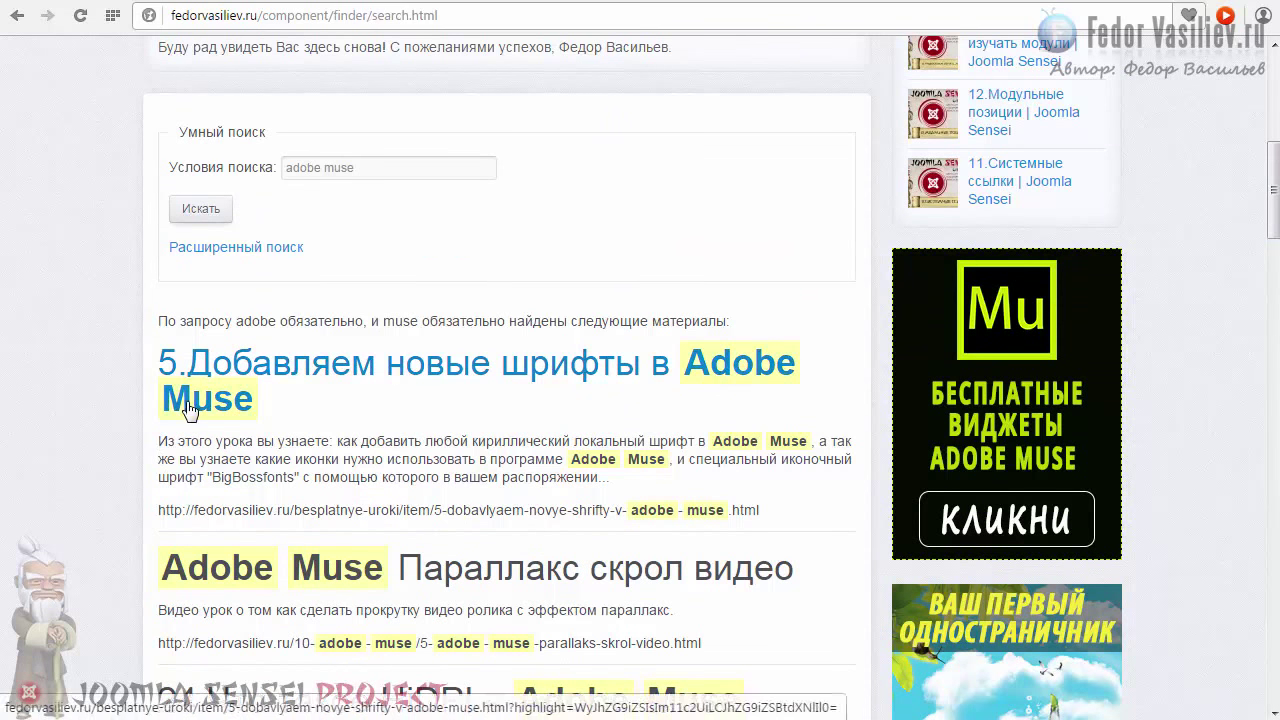
{"action": "scroll", "coordinate": [1265, 214], "scroll_direction": "up", "scroll_amount": 1}
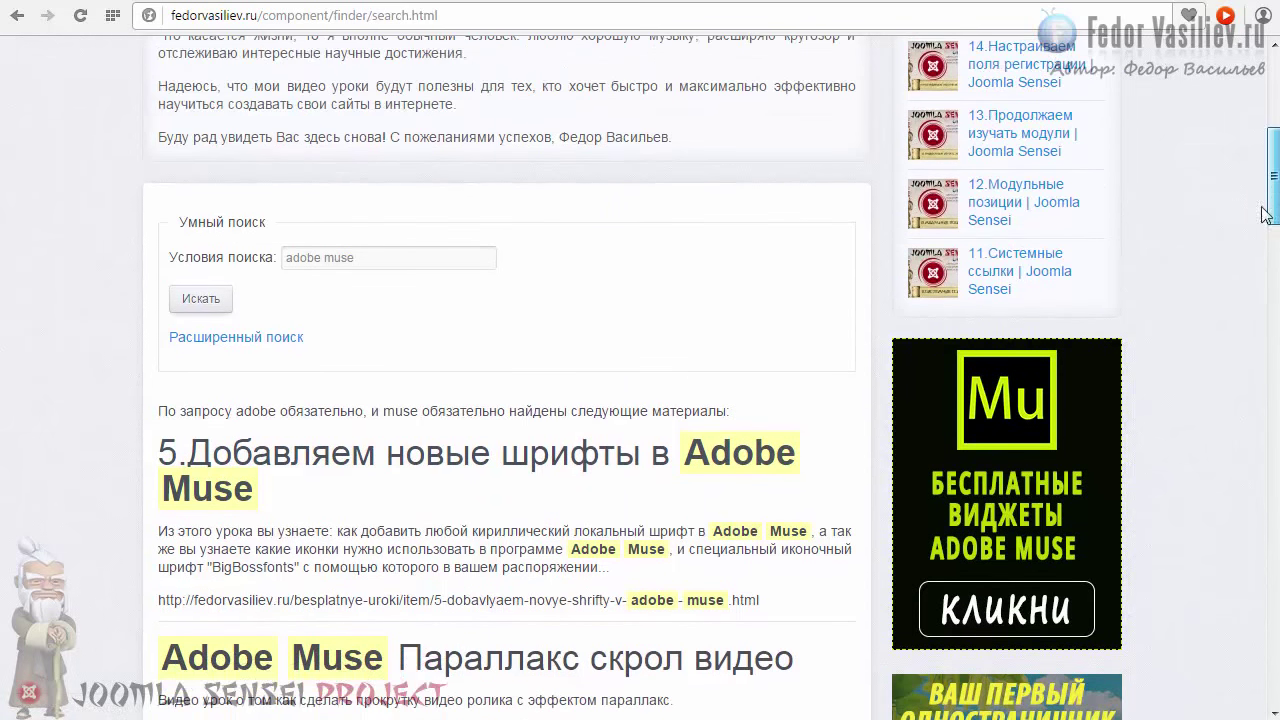
{"action": "left_click", "coordinate": [336, 259]}
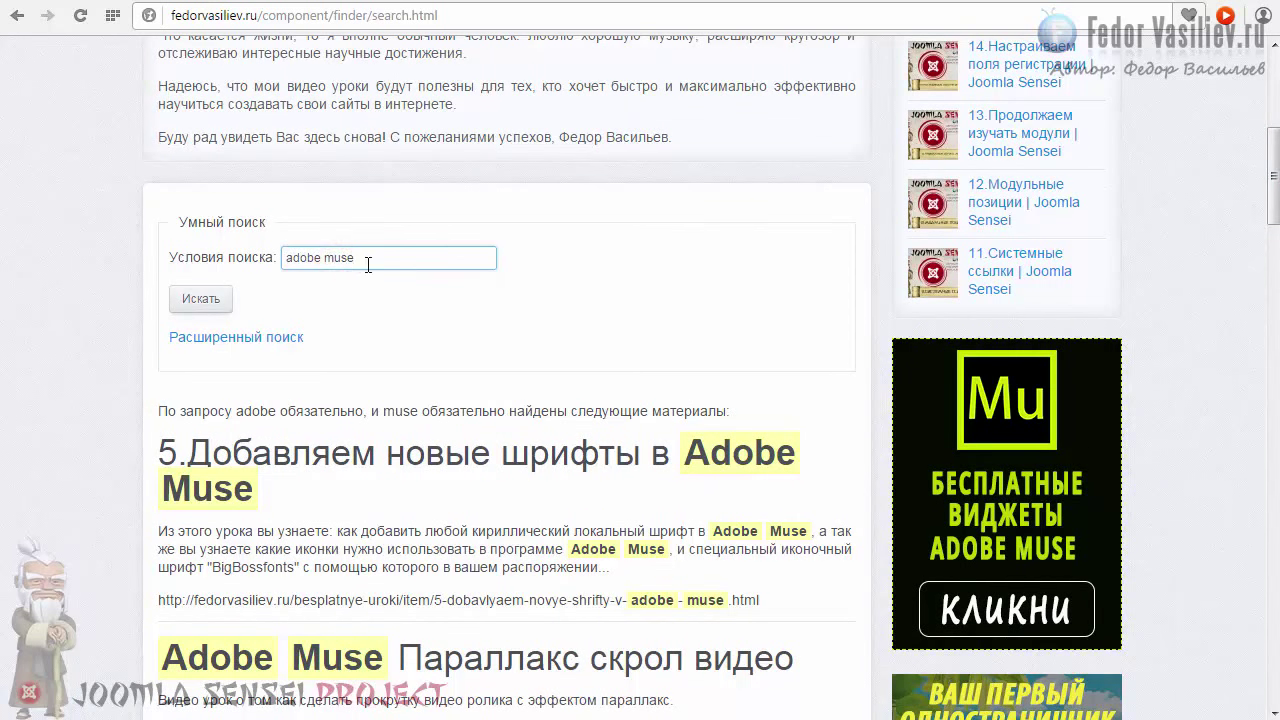
{"action": "left_click", "coordinate": [368, 263]}
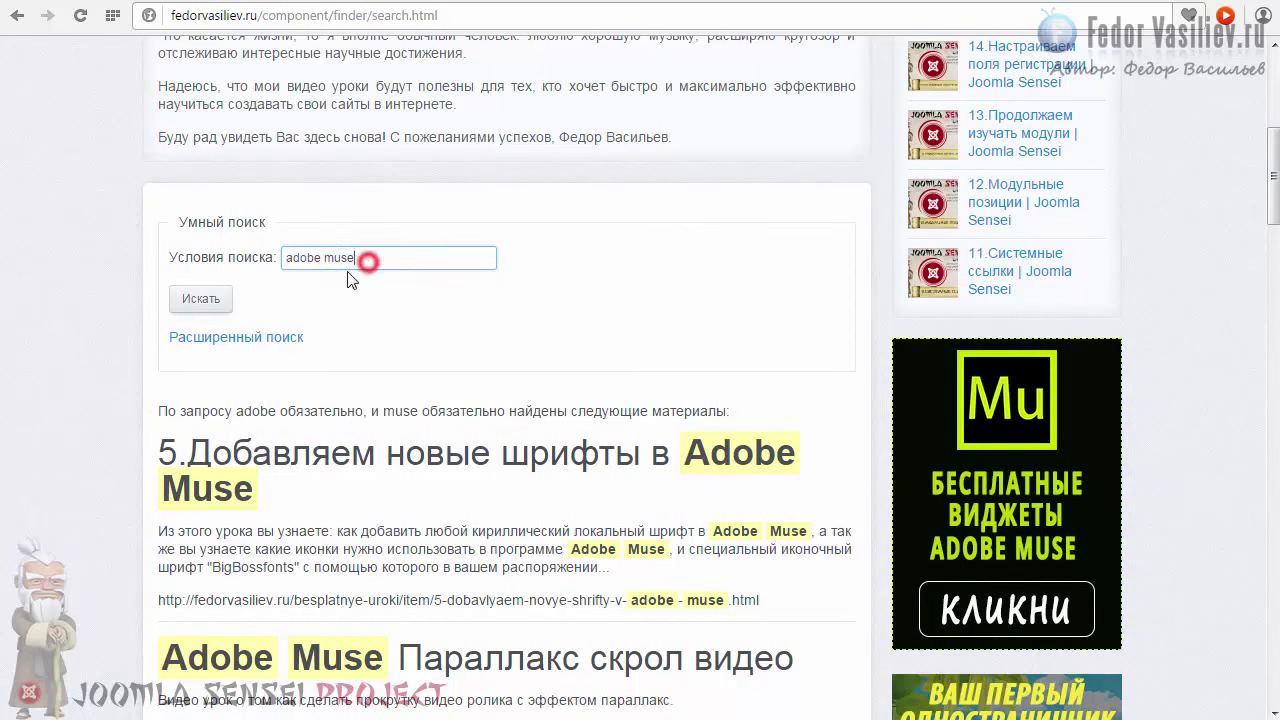
{"action": "left_click", "coordinate": [250, 336]}
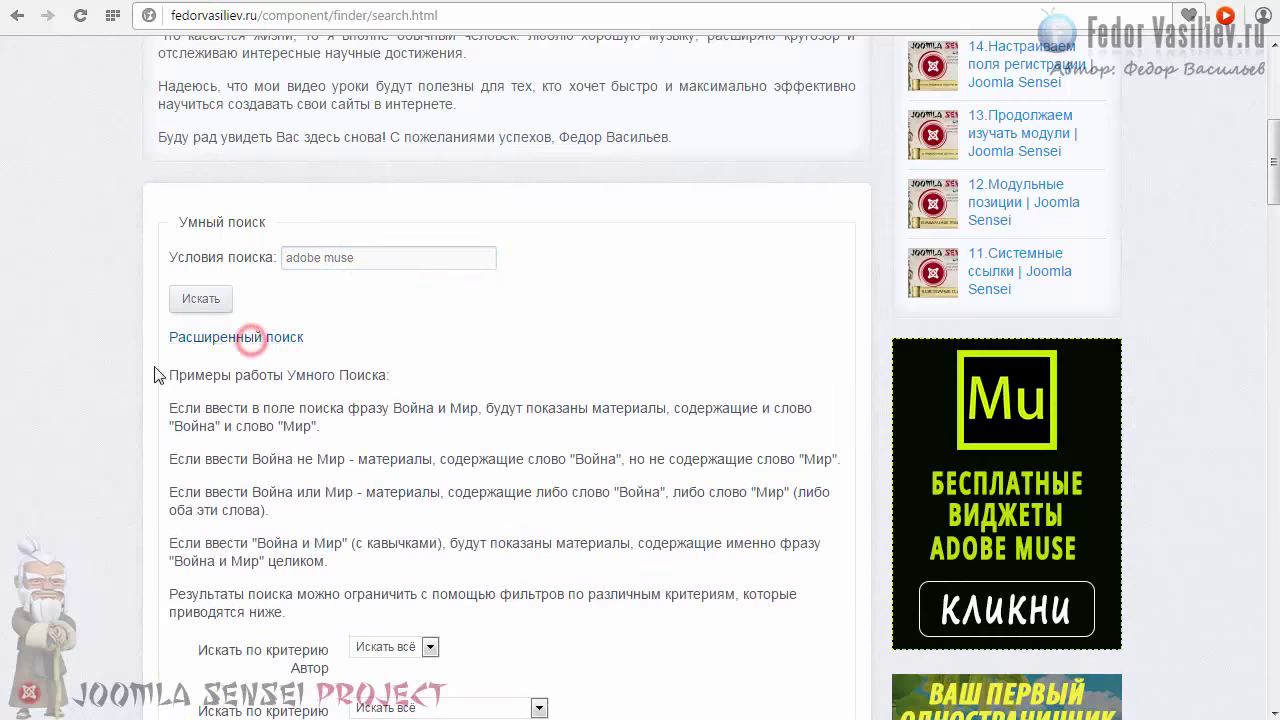
{"action": "scroll", "coordinate": [394, 363], "scroll_direction": "down", "scroll_amount": 3}
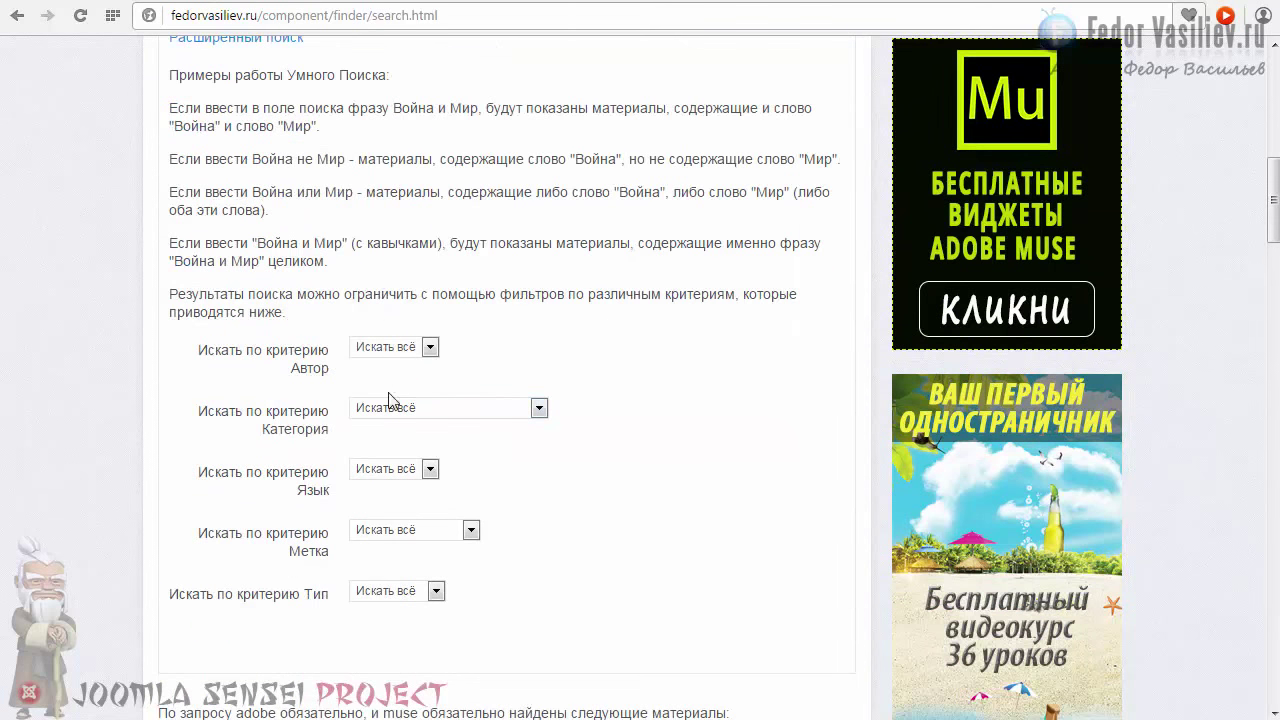
{"action": "scroll", "coordinate": [463, 442], "scroll_direction": "up", "scroll_amount": 2}
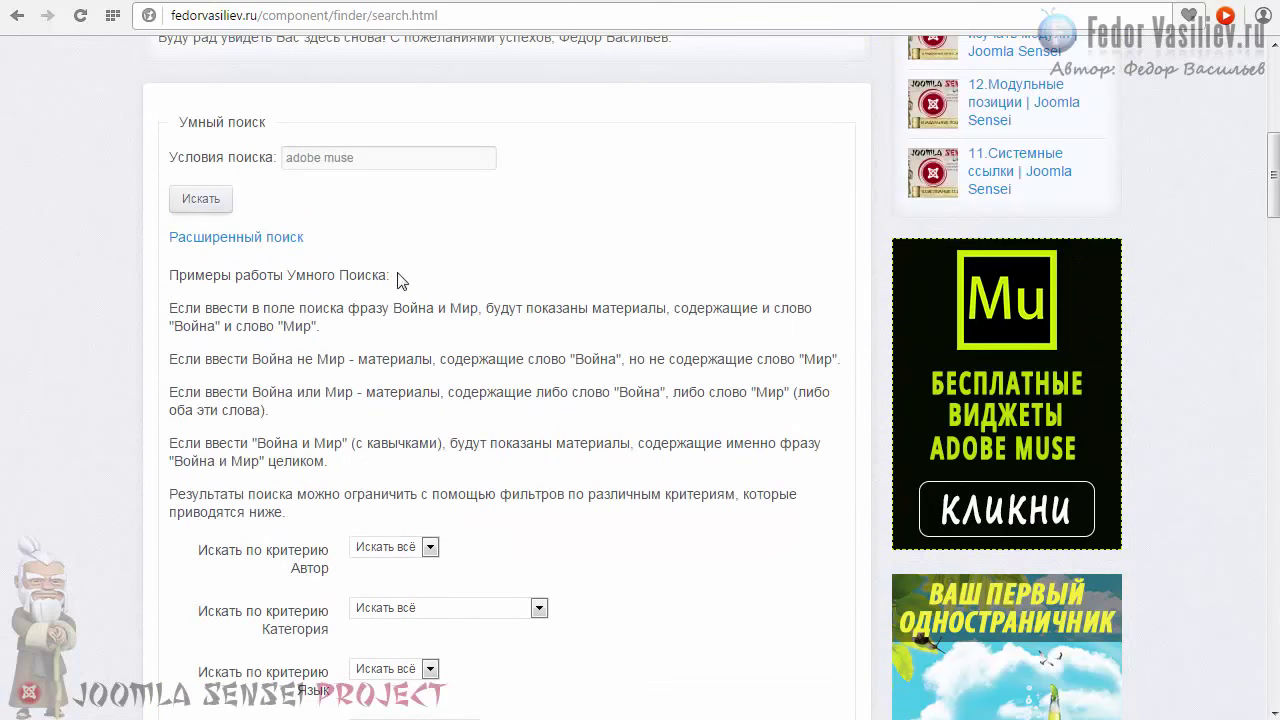
- Look through the search results and open the lesson "19.Многоуровневое меню в Adobe Muse" to view its page
{"action": "scroll", "coordinate": [376, 228], "scroll_direction": "down", "scroll_amount": 9}
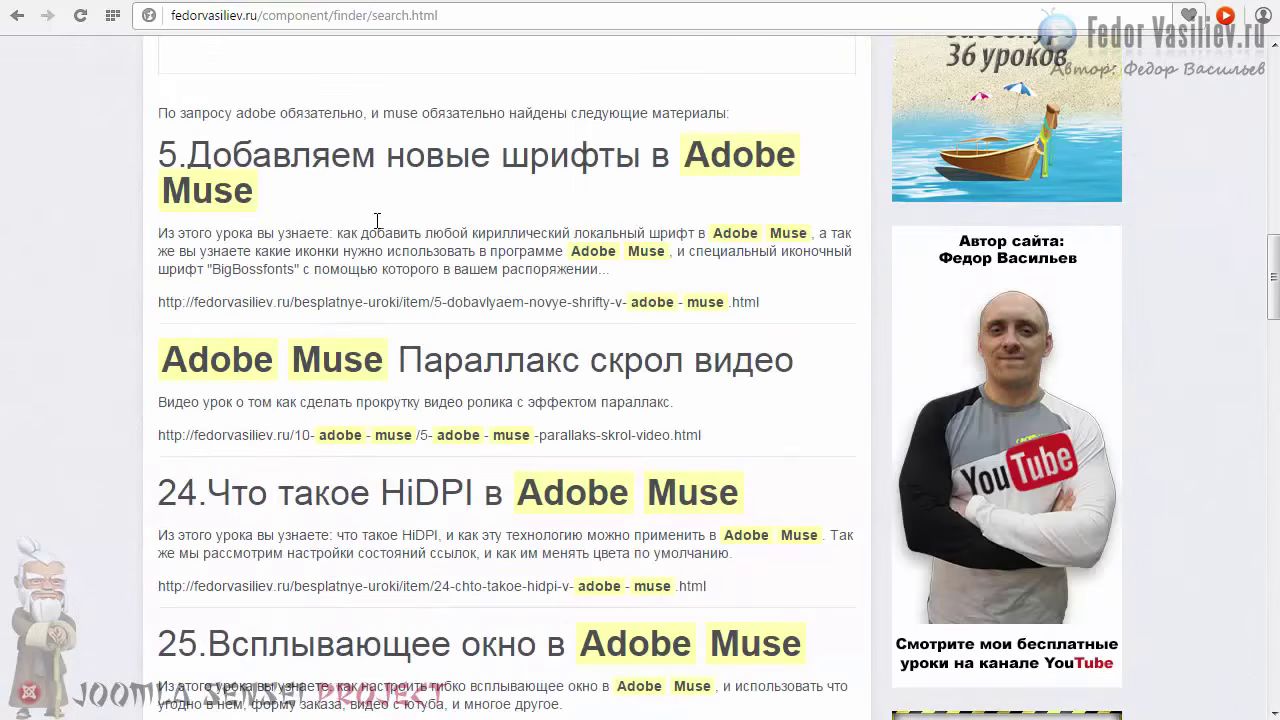
{"action": "scroll", "coordinate": [377, 219], "scroll_direction": "down", "scroll_amount": 2}
{"action": "left_click_drag", "start_coordinate": [1267, 283], "coordinate": [1274, 628]}
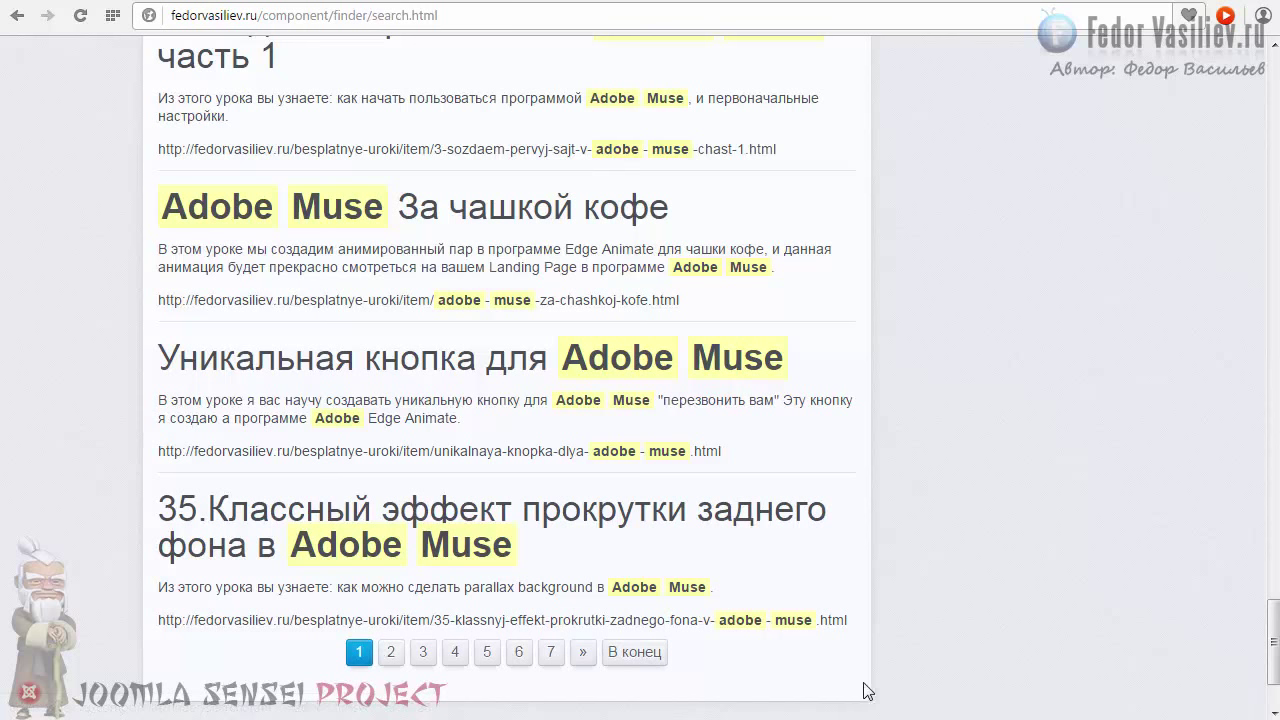
{"action": "scroll", "coordinate": [1272, 660], "scroll_direction": "up", "scroll_amount": 6}
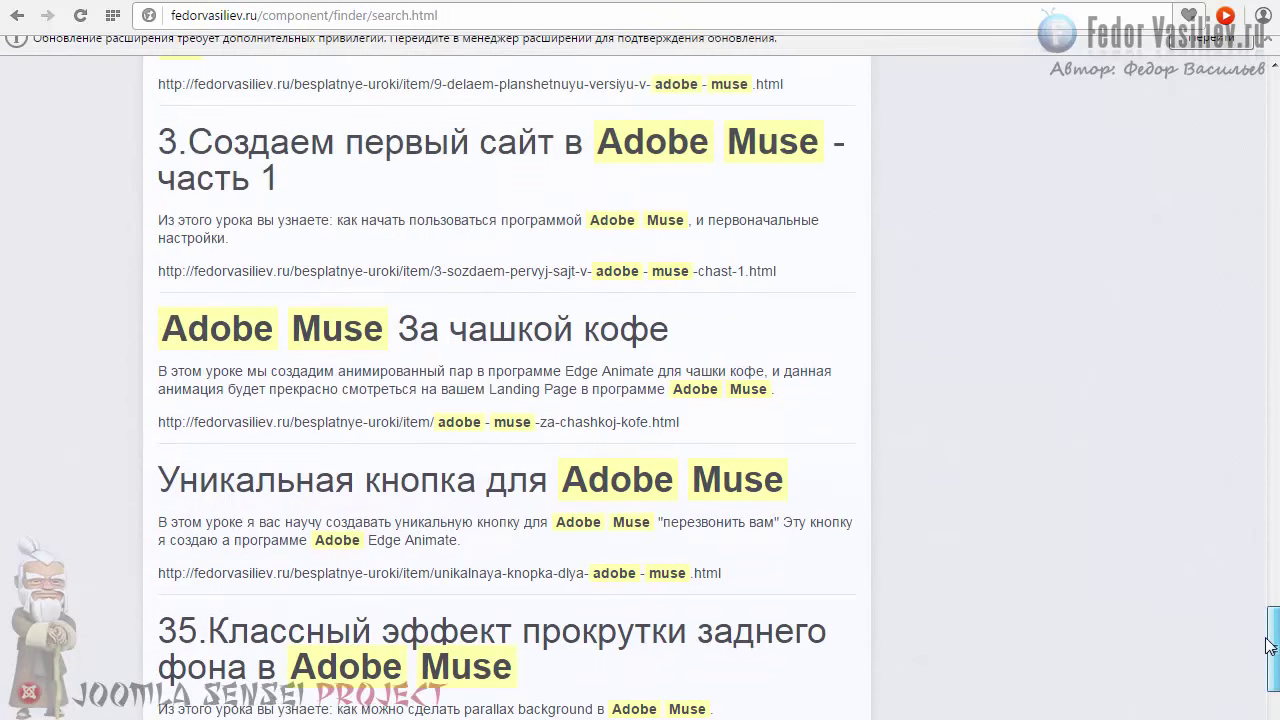
{"action": "scroll", "coordinate": [1268, 626], "scroll_direction": "up", "scroll_amount": 3}
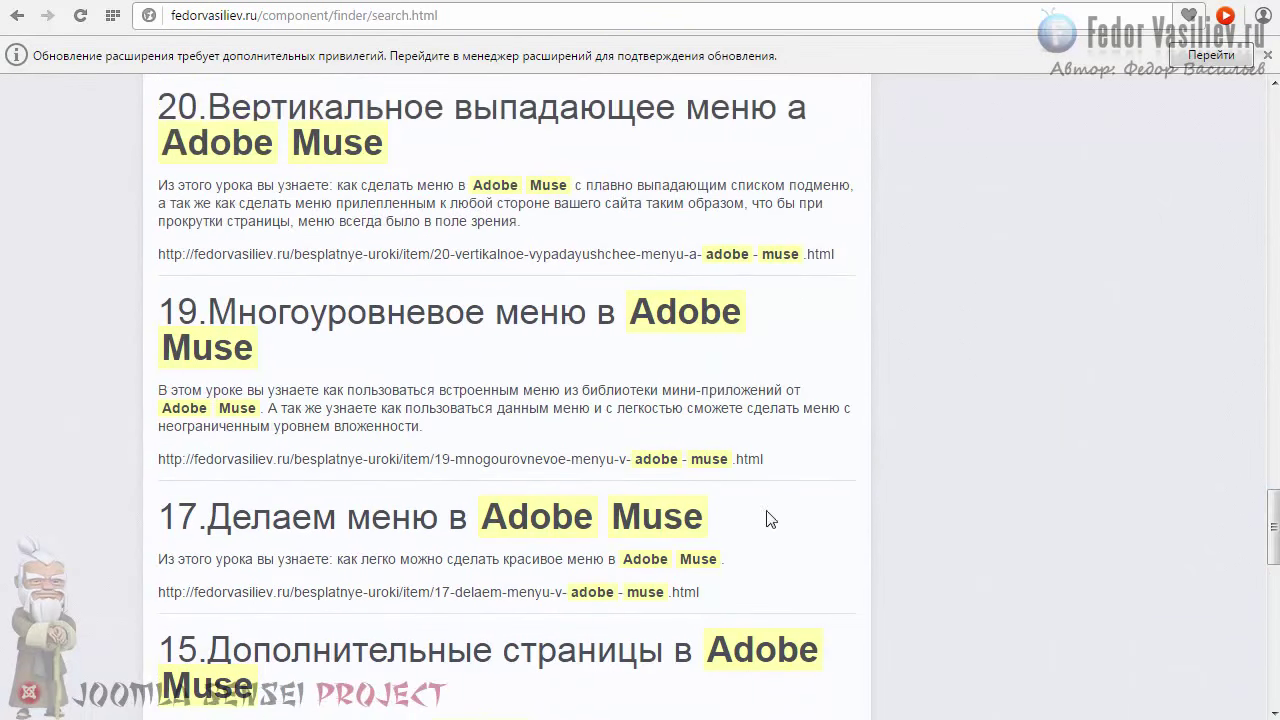
{"action": "left_click", "coordinate": [362, 320]}
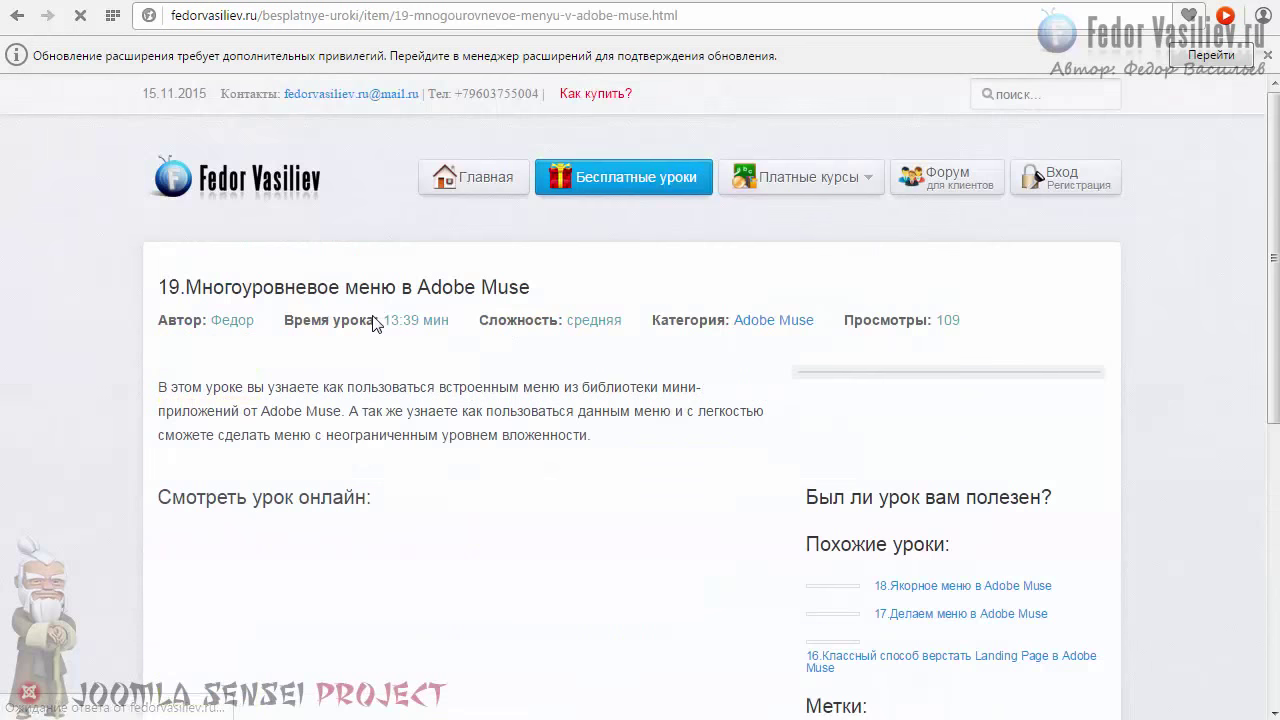
{"action": "scroll", "coordinate": [366, 355], "scroll_direction": "down", "scroll_amount": 8}
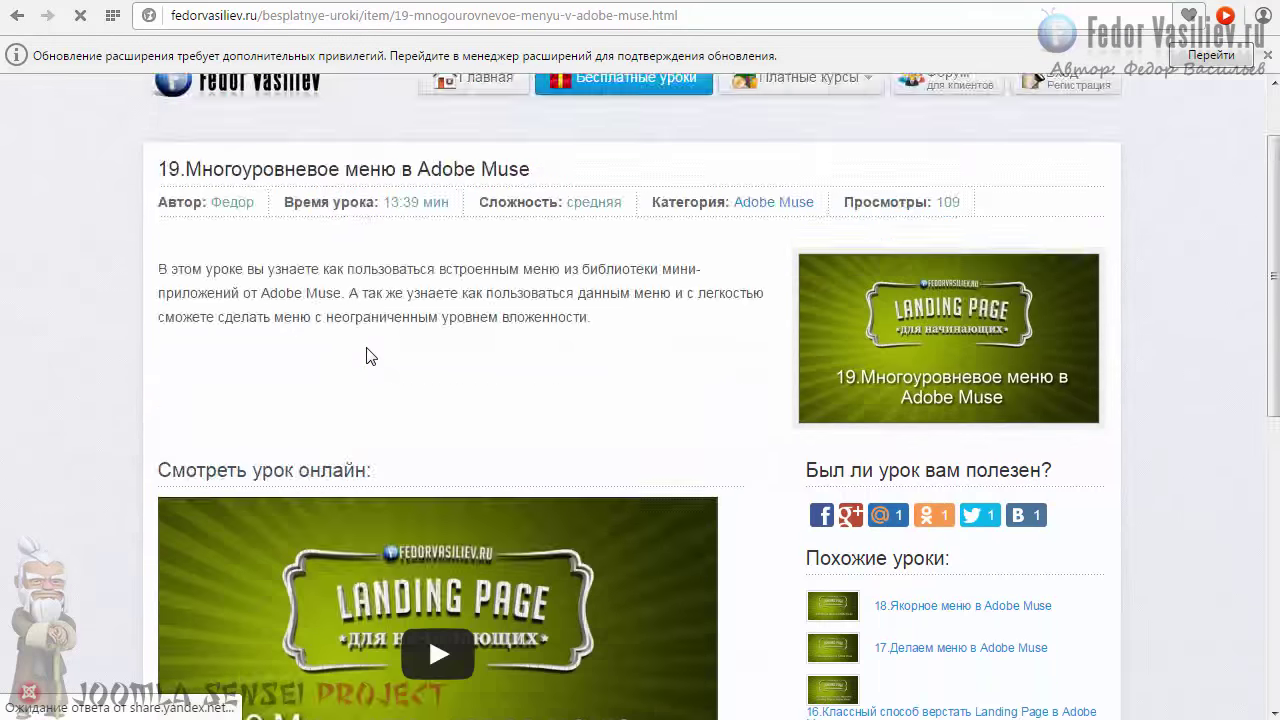
{"action": "scroll", "coordinate": [368, 354], "scroll_direction": "up", "scroll_amount": 2}
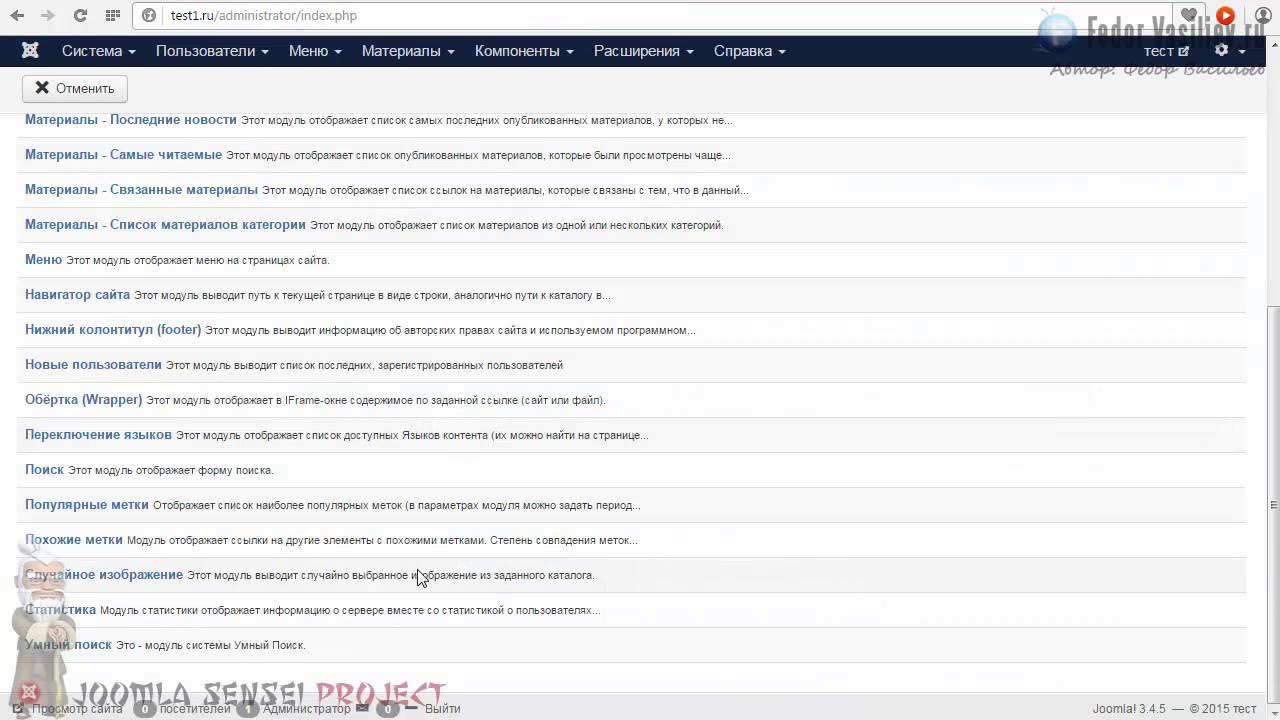
- Back in the Joomla administrator, create a module of type "Умный поиск" and title it "поиск"
{"action": "left_click", "coordinate": [62, 648]}
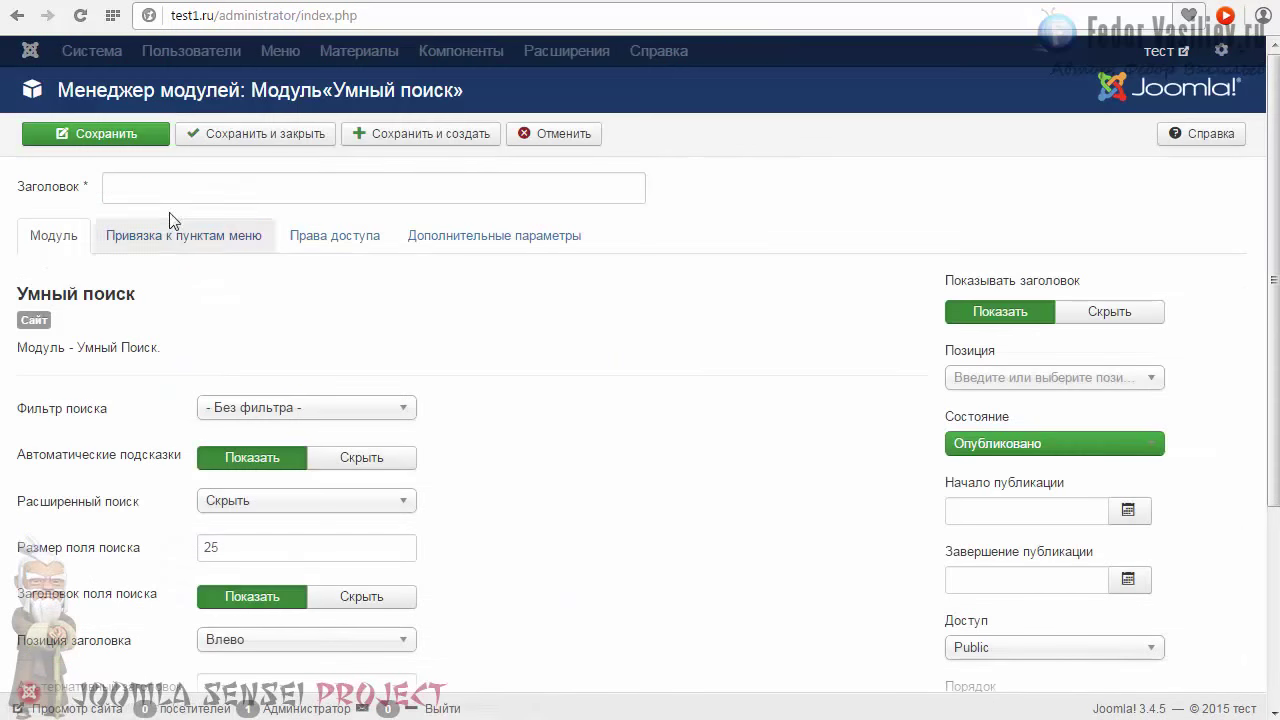
{"action": "left_click", "coordinate": [171, 196]}
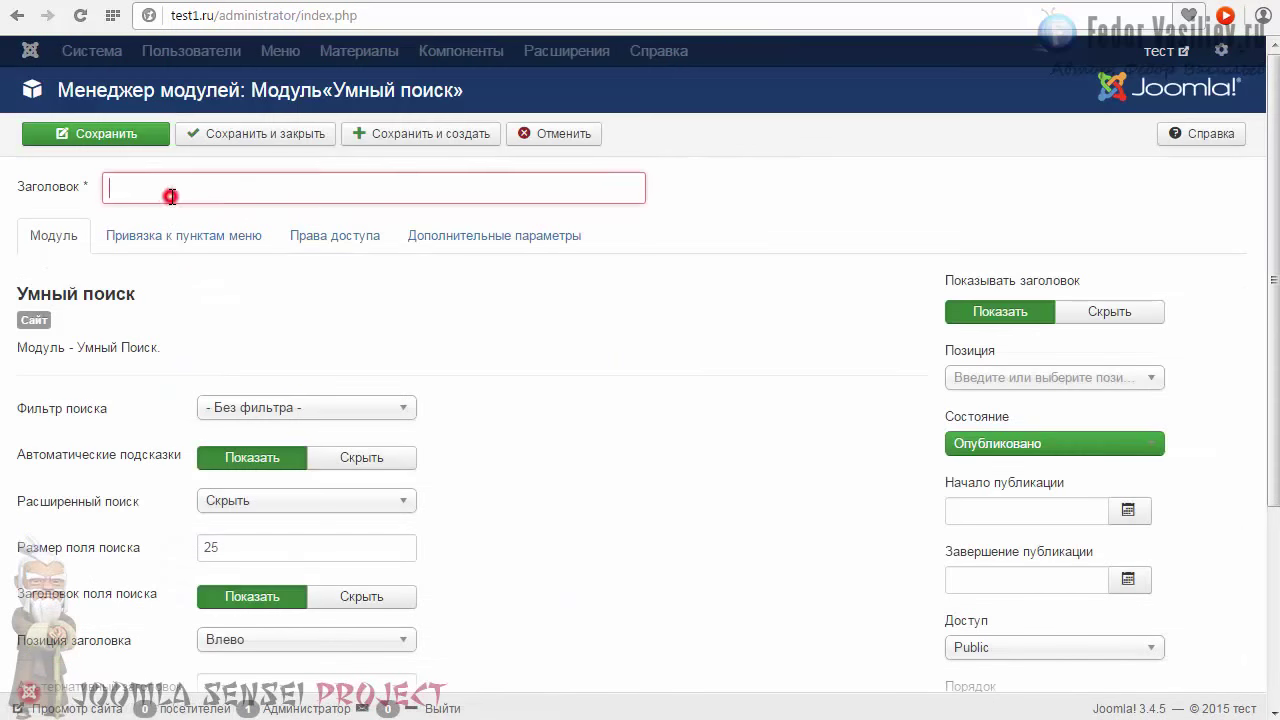
{"action": "type", "text": "поиск"}
{"action": "left_click", "coordinate": [720, 206]}
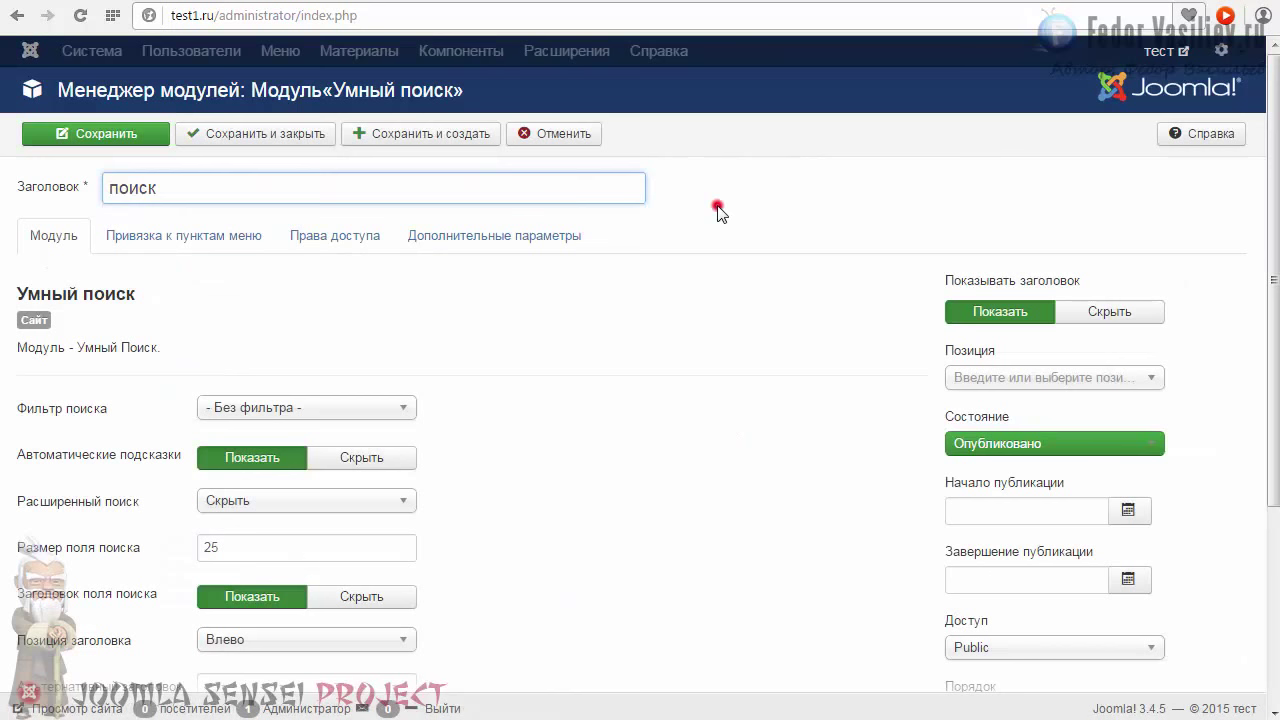
- Hide the module's title and assign the module to the Protostar position Search [position-0]
{"action": "left_click", "coordinate": [1105, 311]}
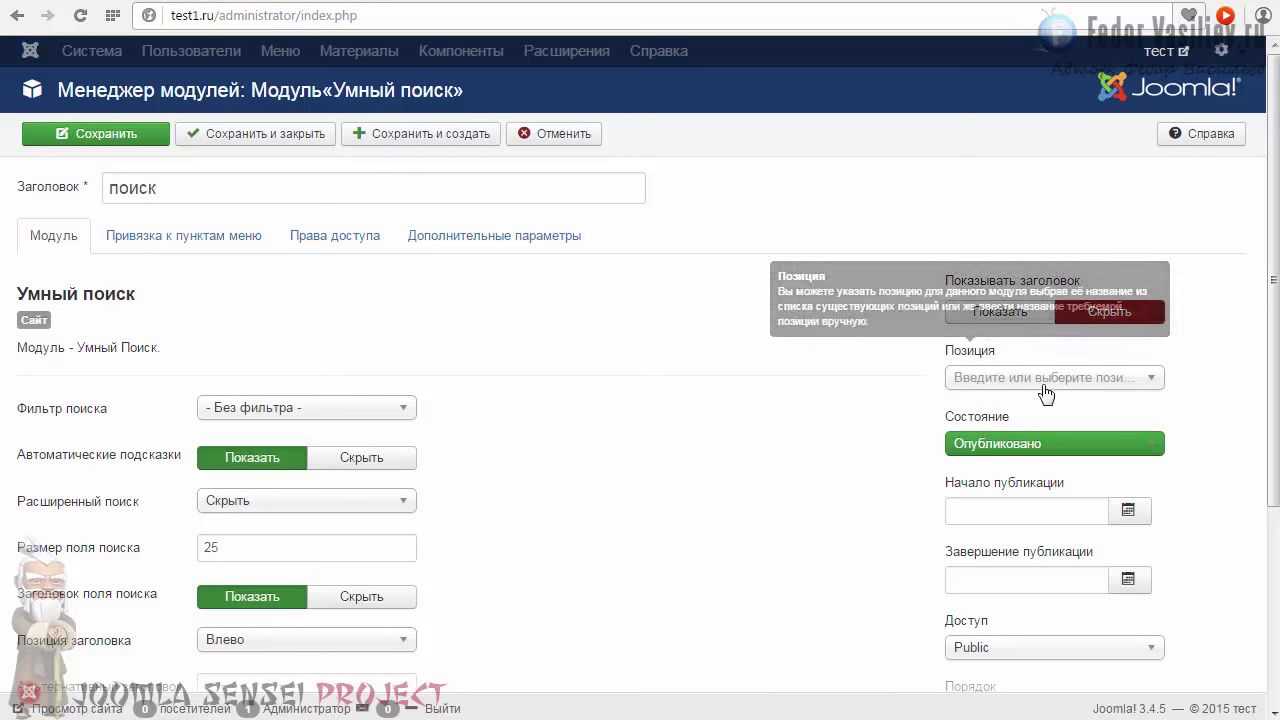
{"action": "left_click", "coordinate": [1151, 377]}
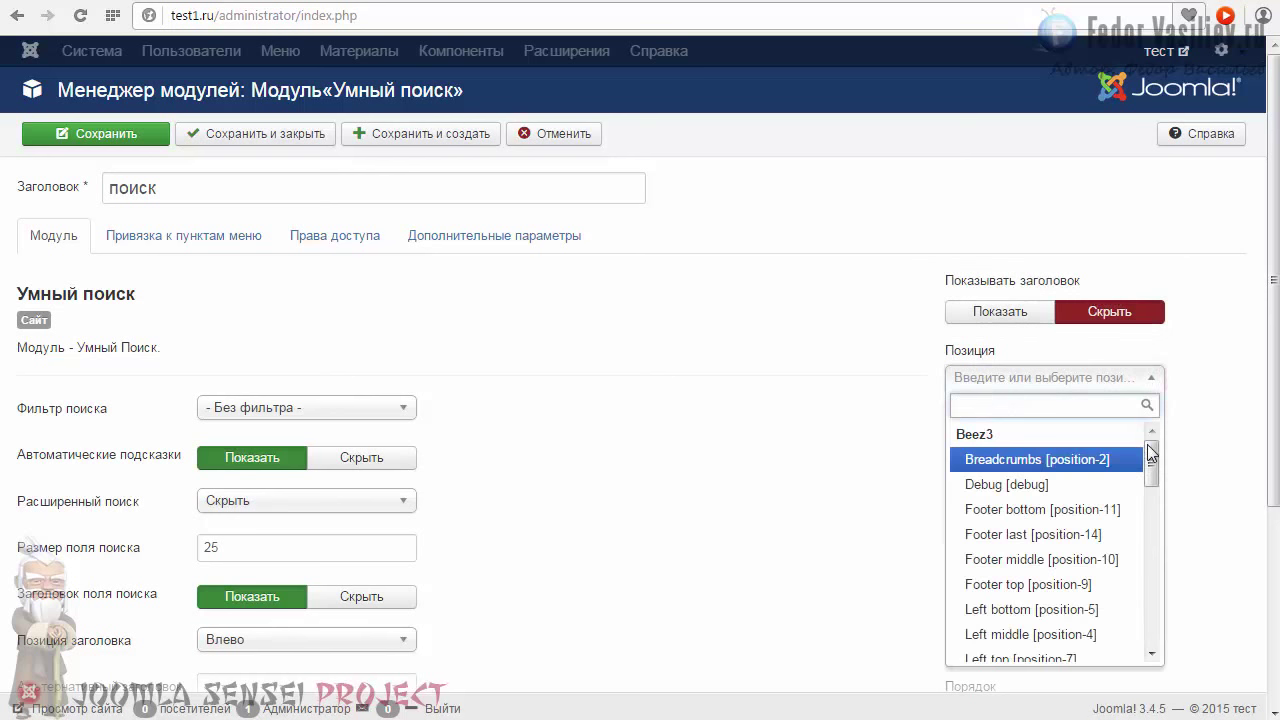
{"action": "left_click_drag", "start_coordinate": [1152, 455], "coordinate": [1146, 557]}
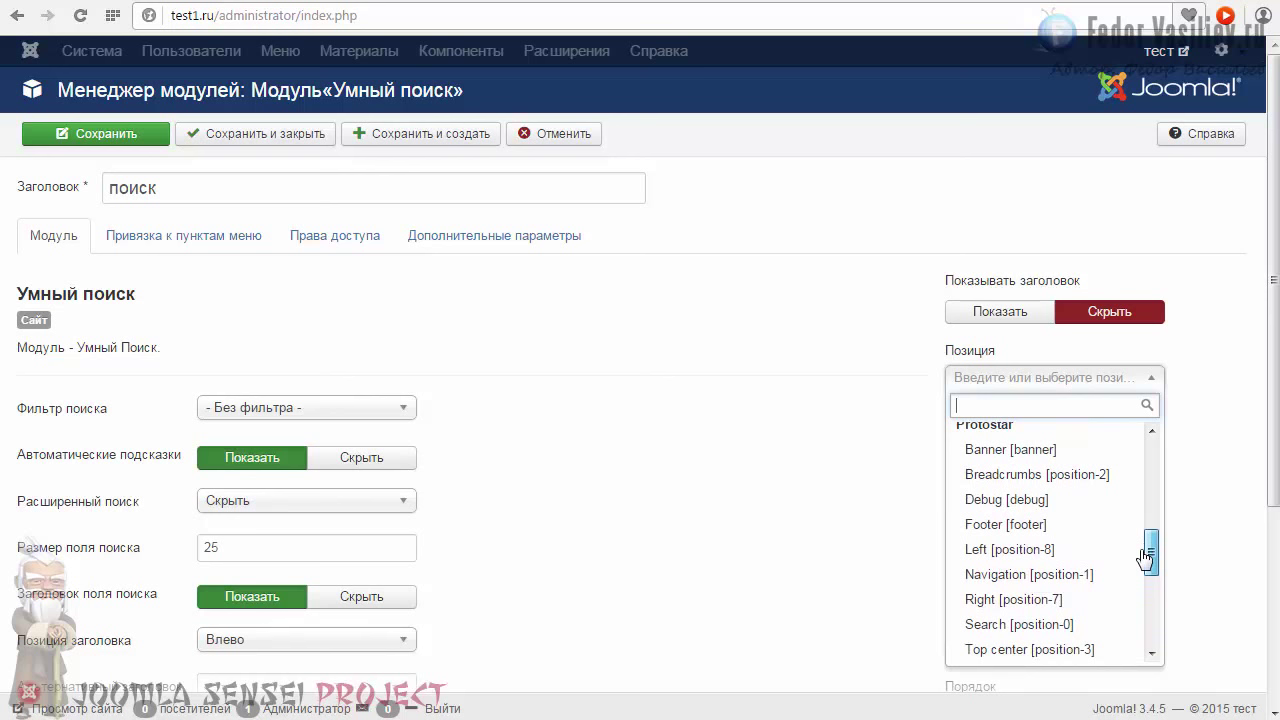
{"action": "left_click", "coordinate": [981, 624]}
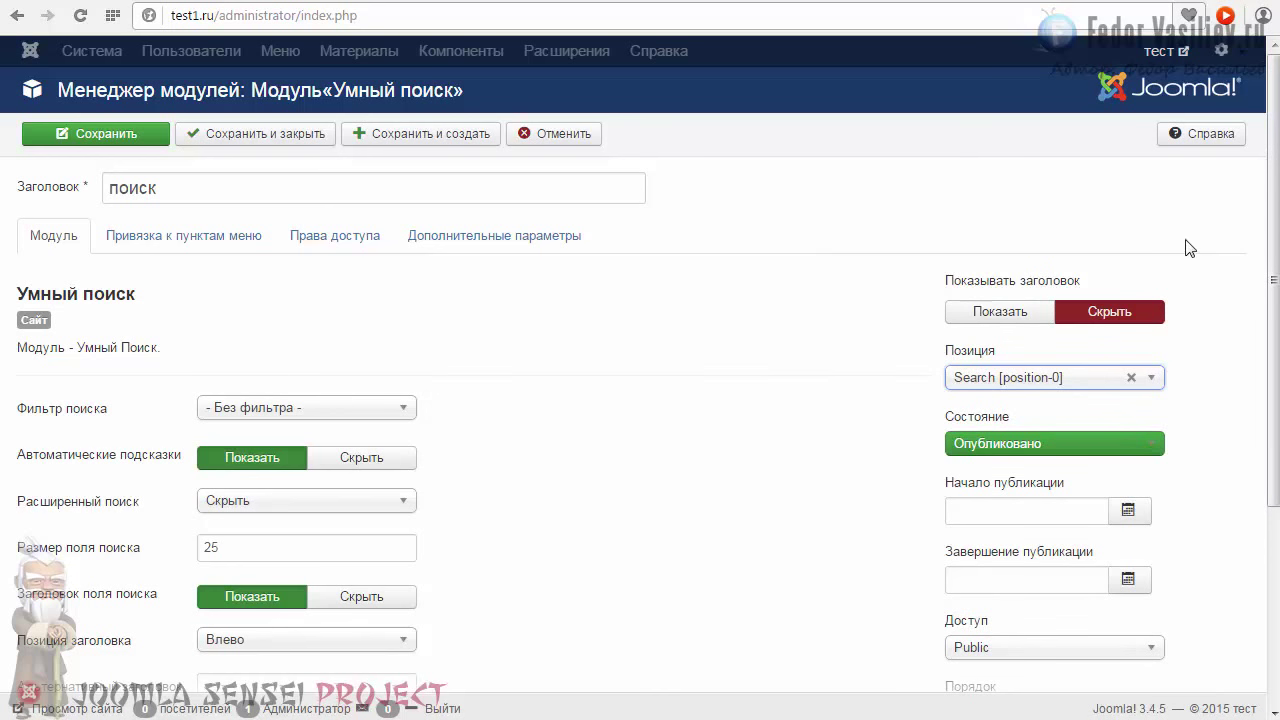
- Examine the module's search options, including the choices for "Расширенный поиск", the search field size and "Позиция заголовка"
{"action": "left_click_drag", "start_coordinate": [1273, 290], "coordinate": [1273, 468]}
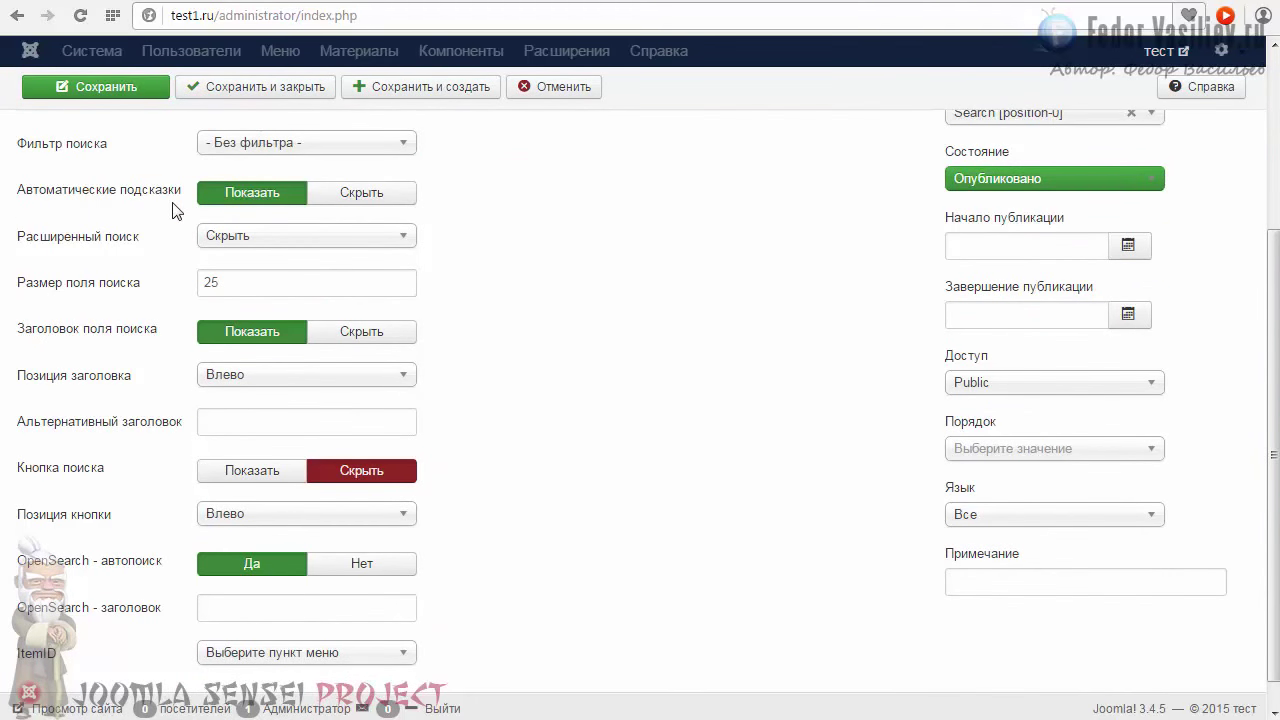
{"action": "mouse_move", "coordinate": [97, 245]}
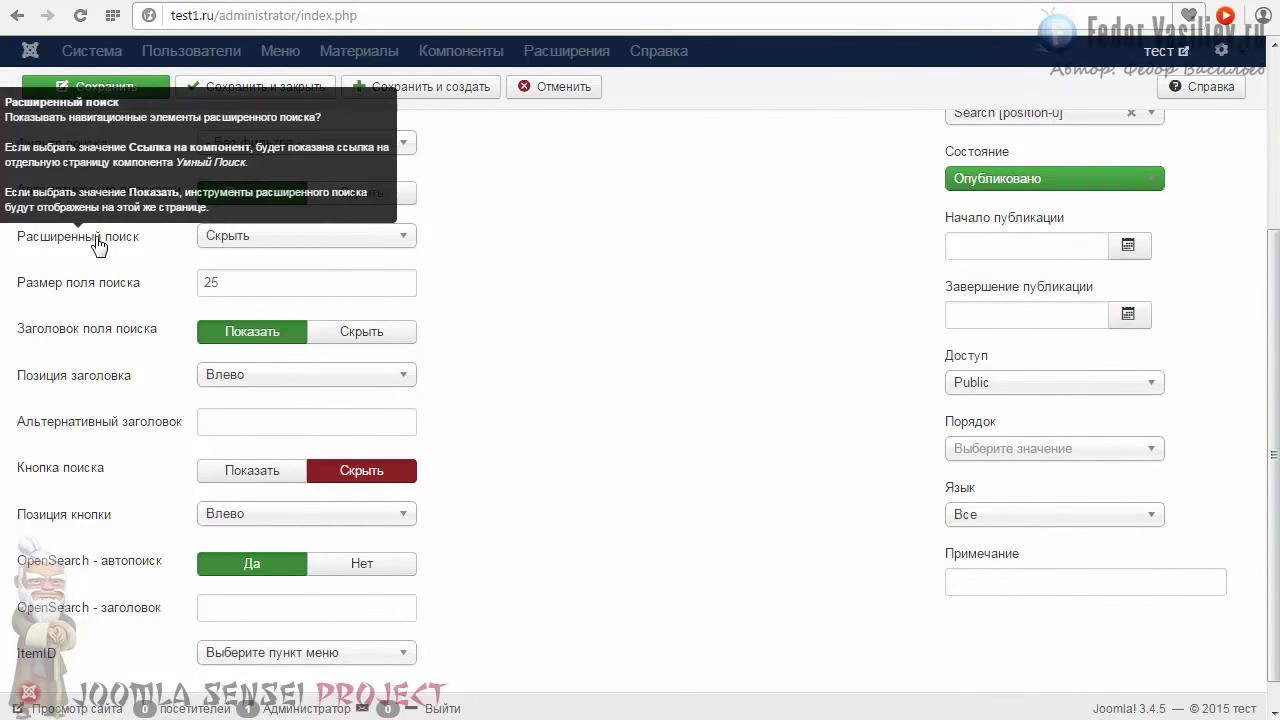
{"action": "left_click", "coordinate": [218, 238]}
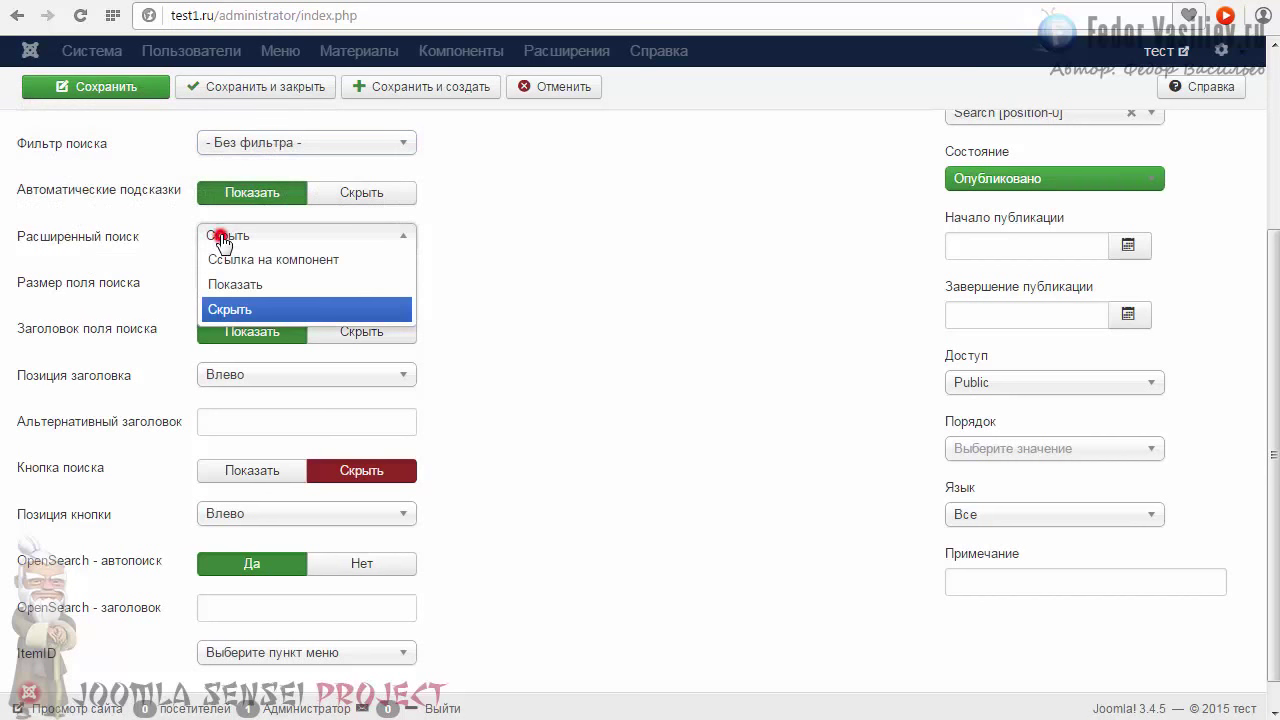
{"action": "left_click", "coordinate": [219, 238]}
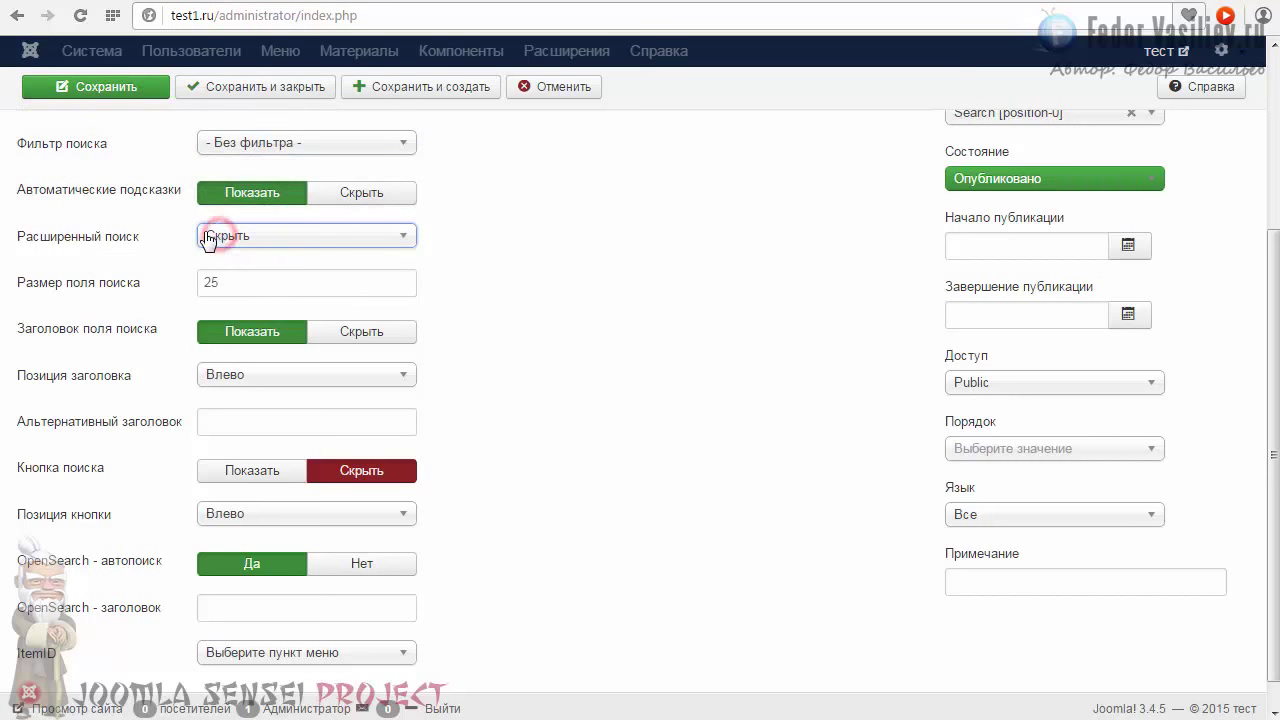
{"action": "left_click", "coordinate": [208, 238]}
{"action": "left_click", "coordinate": [231, 312]}
{"action": "left_click", "coordinate": [252, 287]}
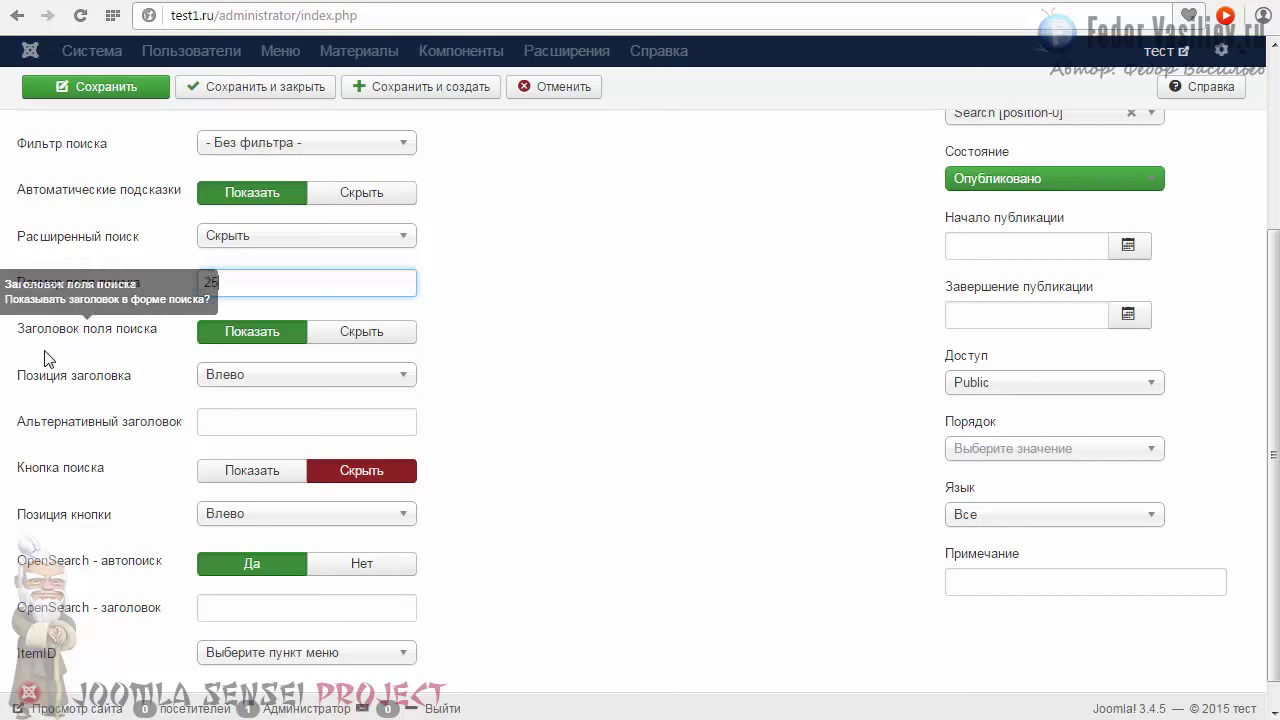
{"action": "left_click", "coordinate": [254, 376]}
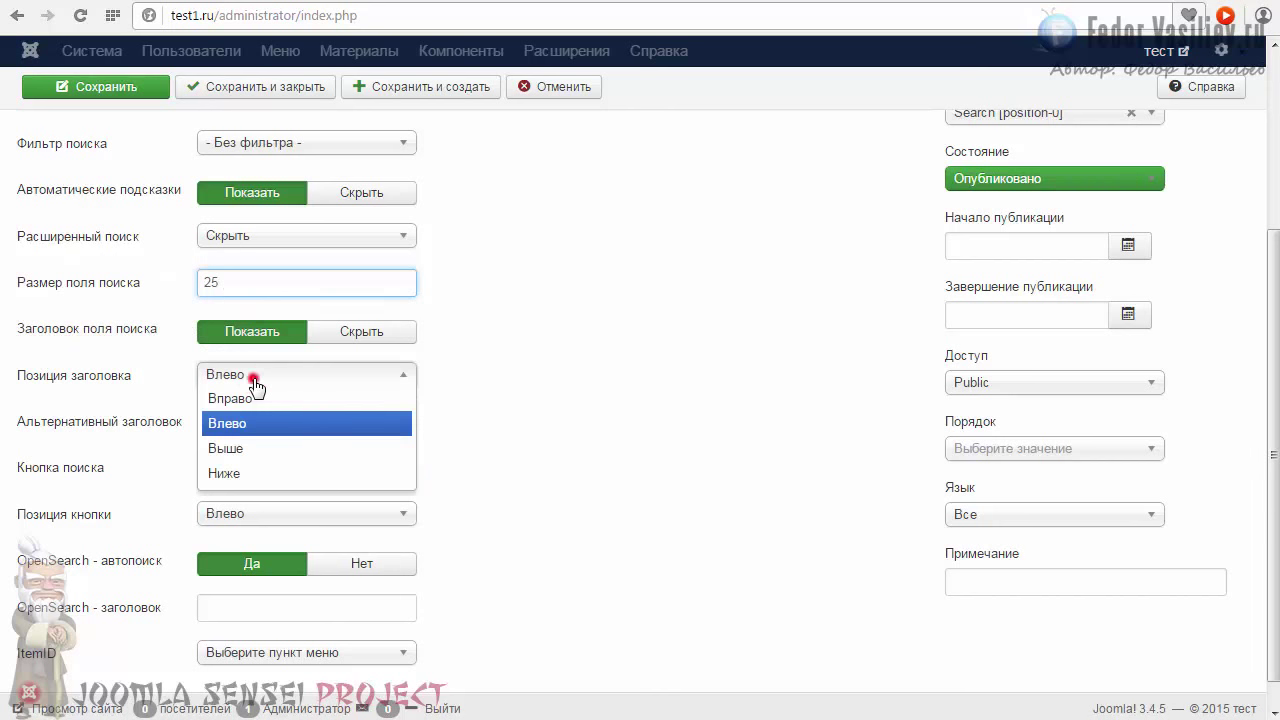
{"action": "left_click", "coordinate": [255, 378]}
- Check the module's menu assignment, return to its main settings, and save and close the module
{"action": "scroll", "coordinate": [100, 434], "scroll_direction": "down", "scroll_amount": 1}
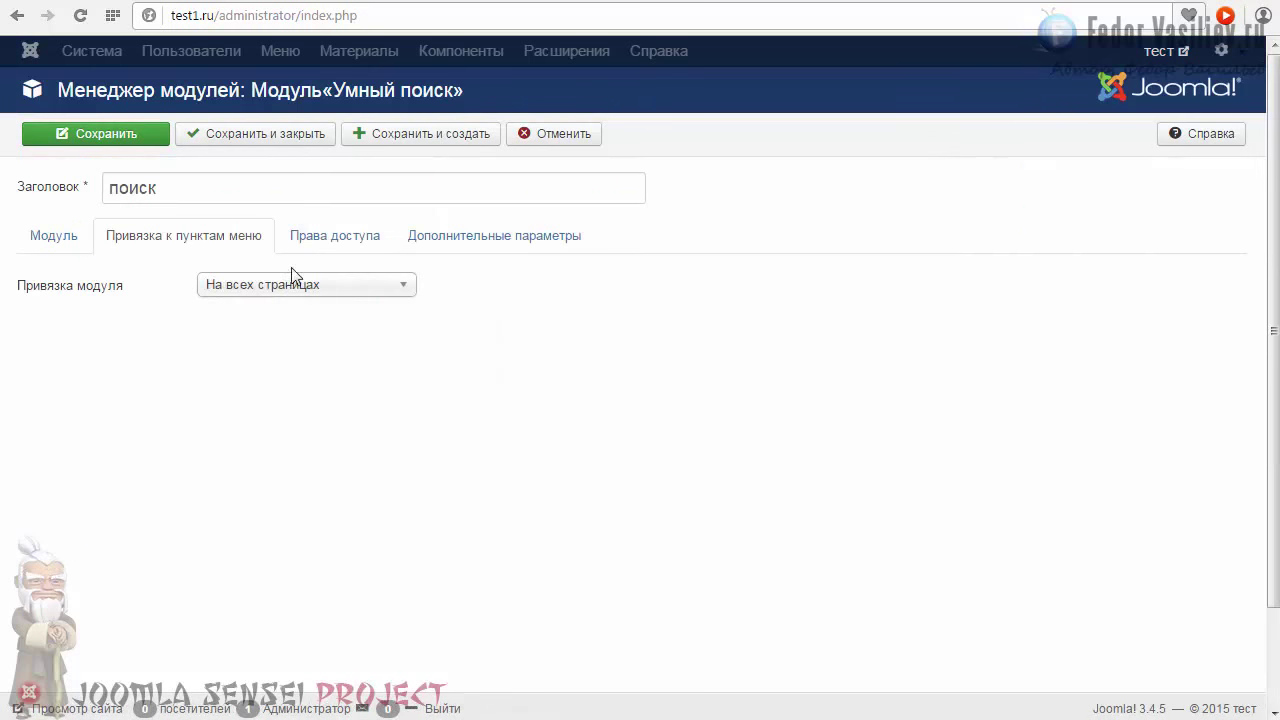
{"action": "left_click", "coordinate": [72, 240]}
{"action": "left_click", "coordinate": [230, 133]}
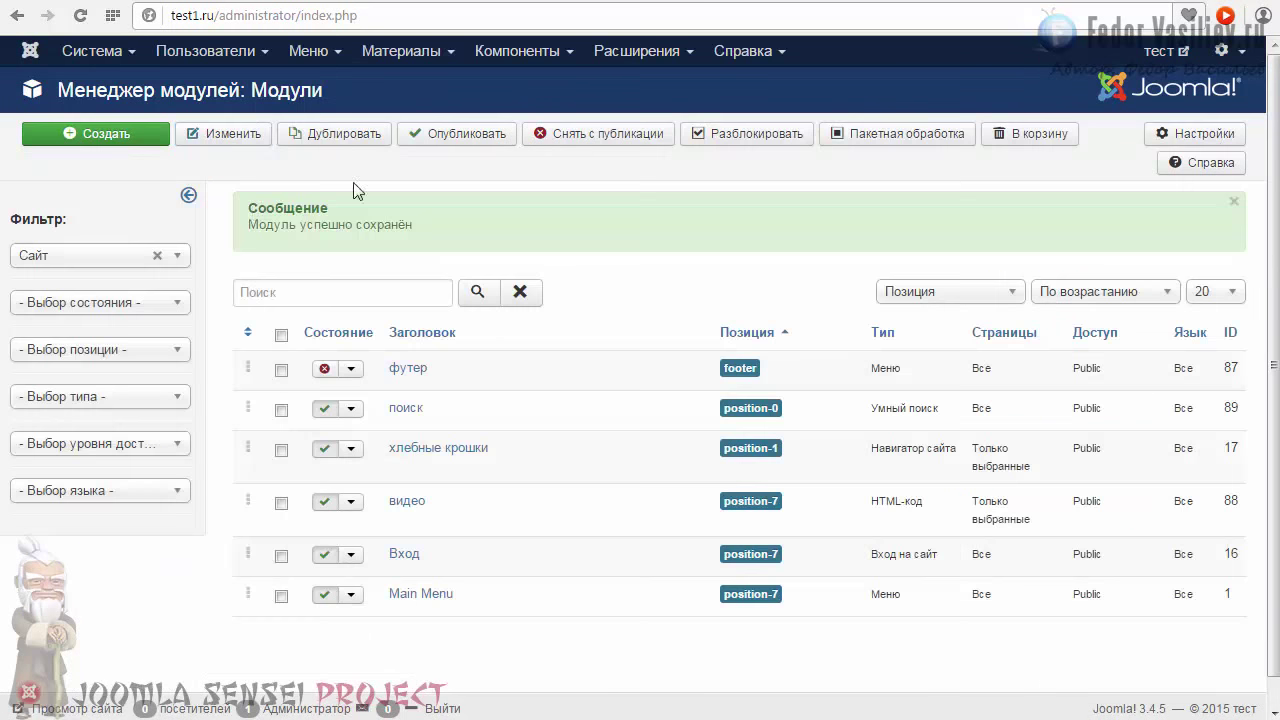
- Open the plugin manager and filter the list by the state "Отключено" to review the disabled plugins
{"action": "left_click", "coordinate": [614, 53]}
{"action": "left_click", "coordinate": [655, 152]}
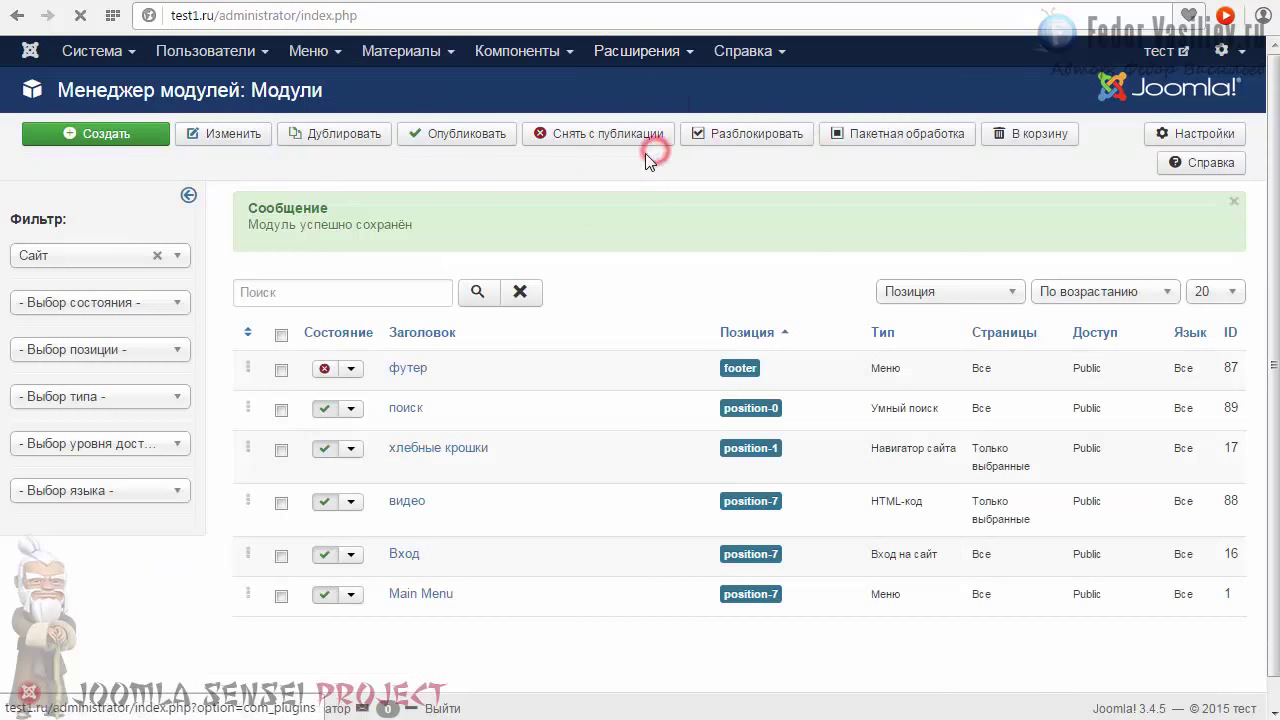
{"action": "left_click", "coordinate": [125, 237]}
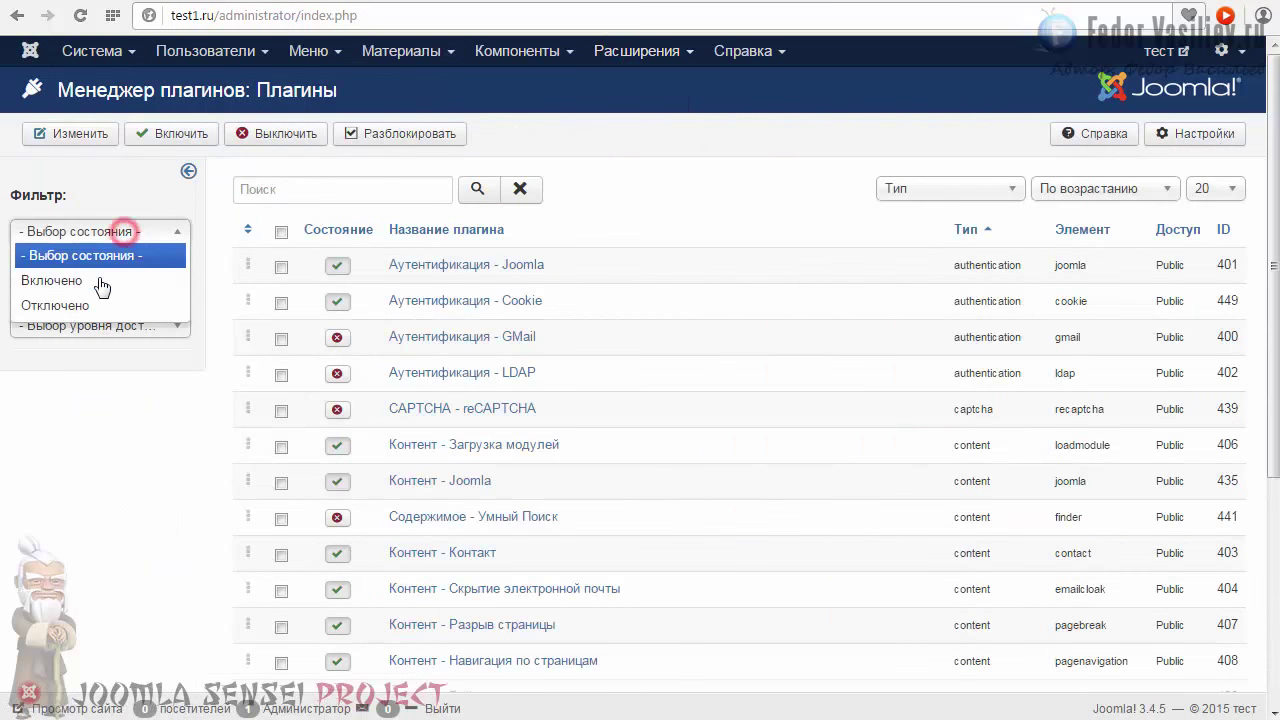
{"action": "left_click", "coordinate": [60, 308]}
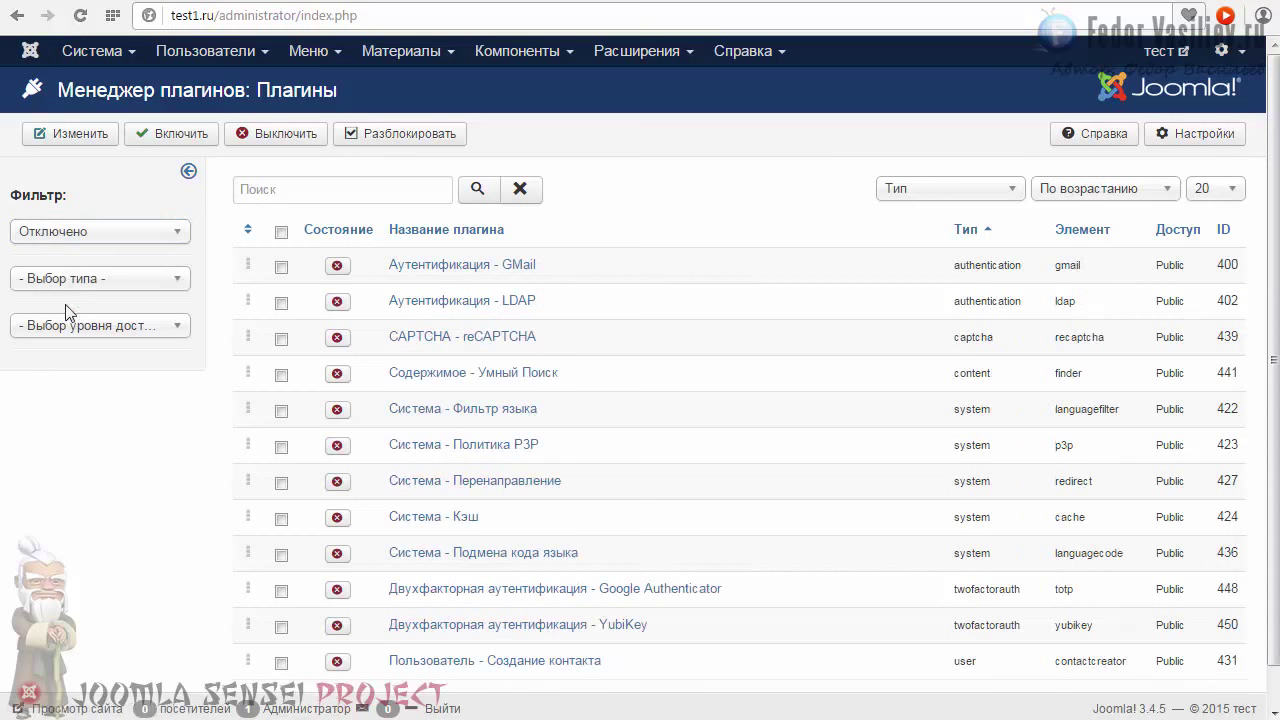
{"action": "scroll", "coordinate": [600, 551], "scroll_direction": "down", "scroll_amount": 1}
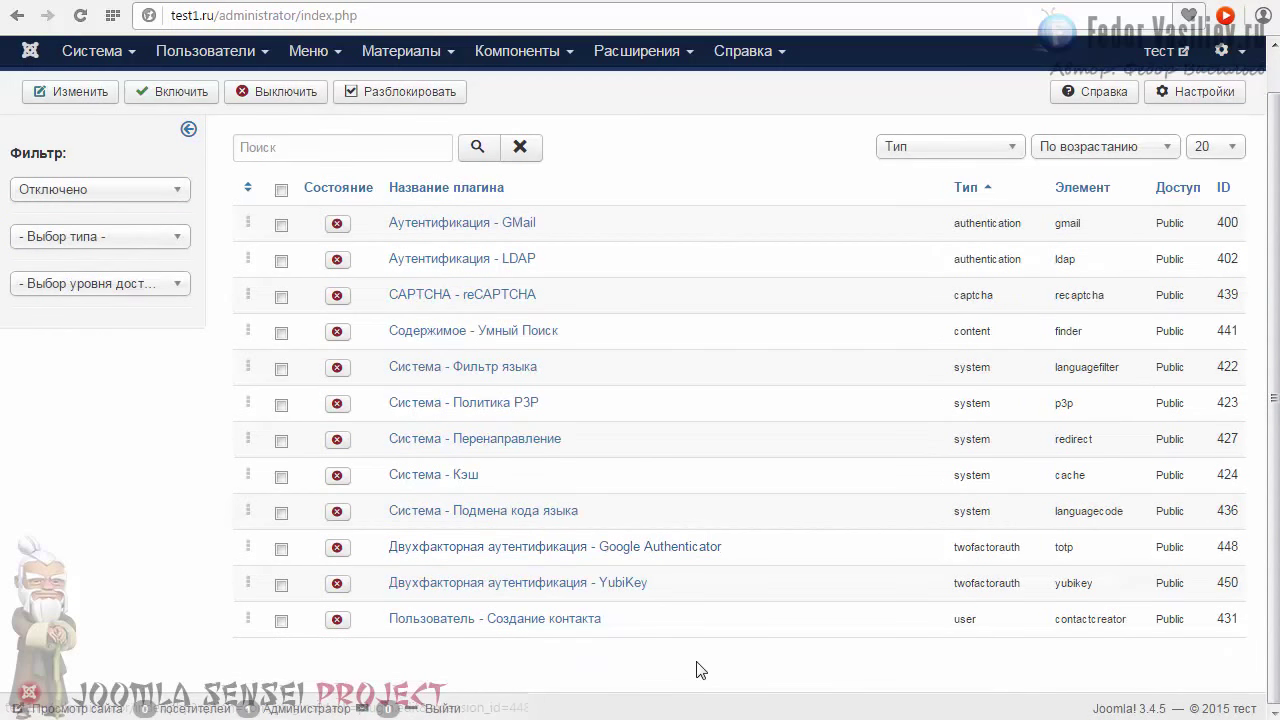
- Open the plugin "Содержимое - Умный Поиск" to read its description and settings, and close it without changes
{"action": "left_click", "coordinate": [508, 331]}
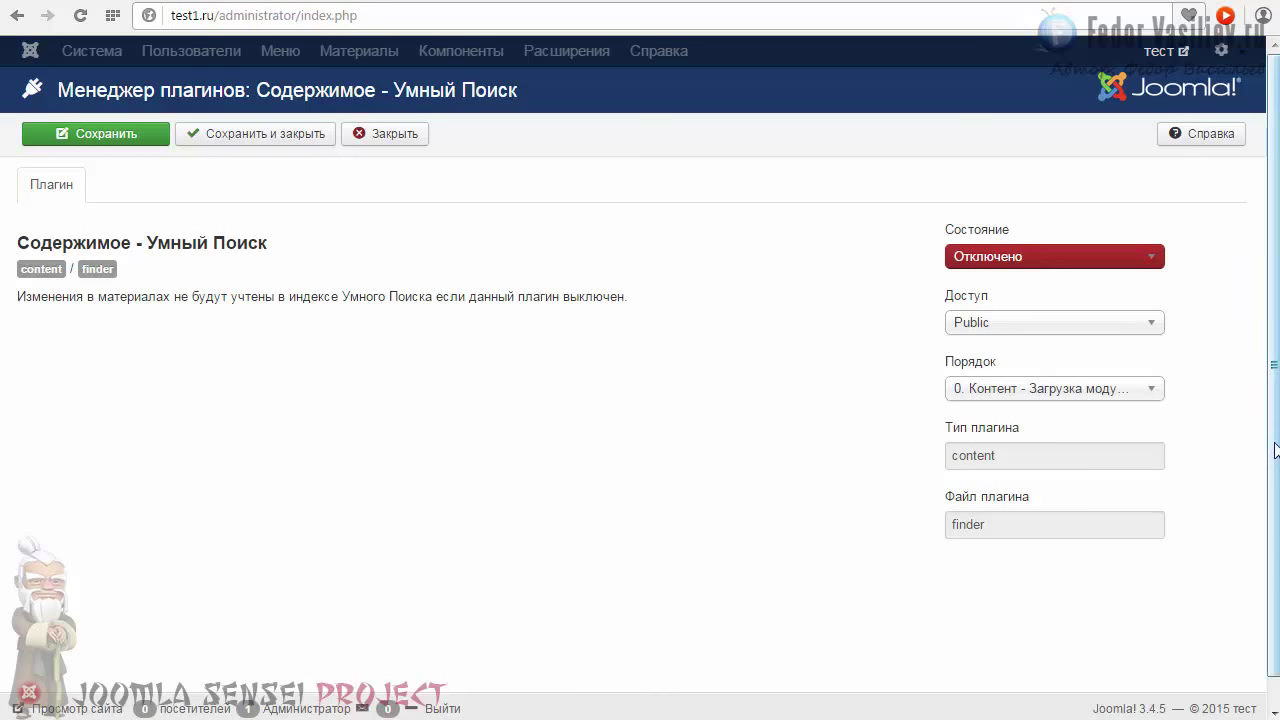
{"action": "scroll", "coordinate": [800, 300], "scroll_direction": "down", "scroll_amount": 1}
{"action": "scroll", "coordinate": [600, 250], "scroll_direction": "up", "scroll_amount": 1}
{"action": "left_click", "coordinate": [380, 133]}
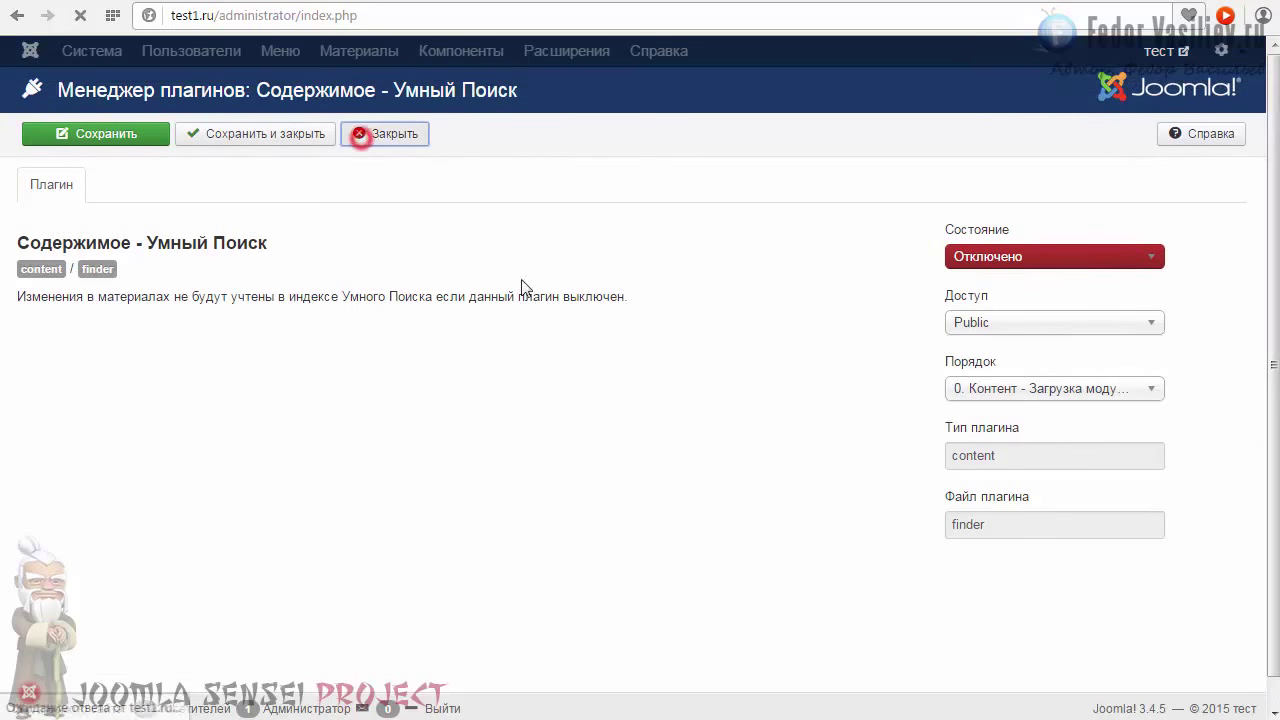
- Filter the plugins by the state "Включено" and look through the list for the smart search plugins
{"action": "left_click", "coordinate": [110, 231]}
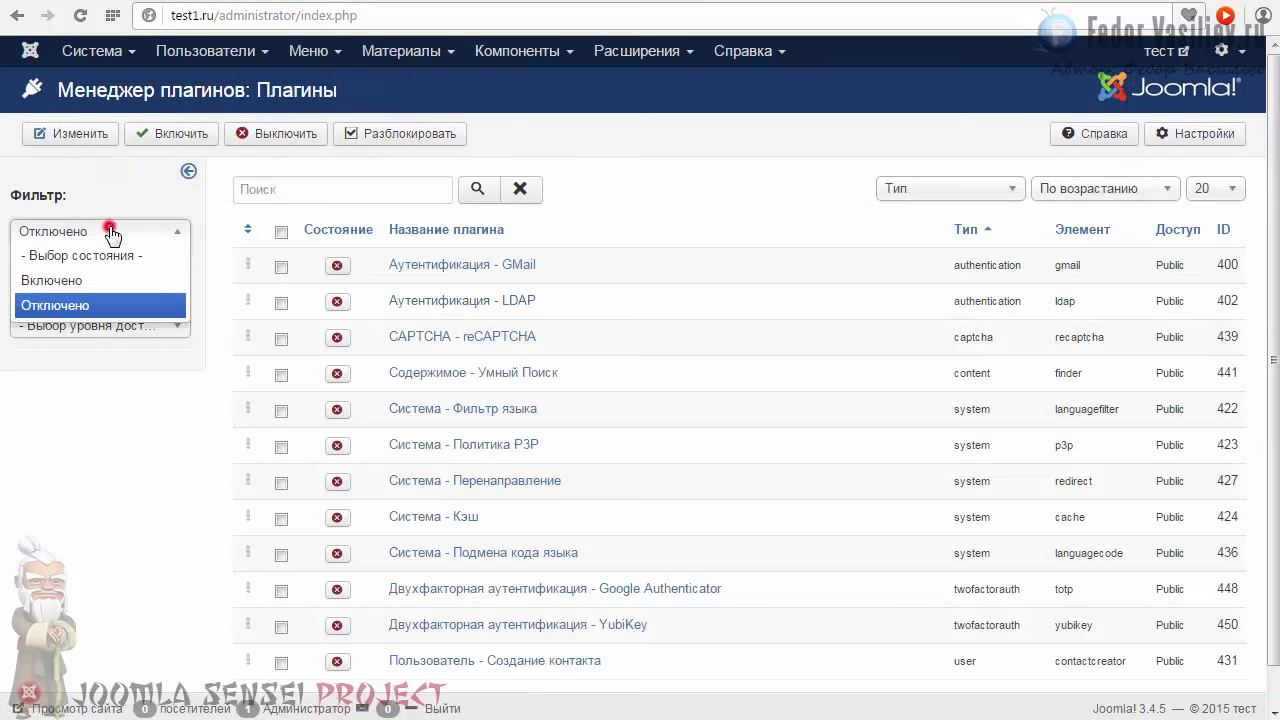
{"action": "left_click", "coordinate": [68, 281]}
{"action": "scroll", "coordinate": [700, 600], "scroll_direction": "down", "scroll_amount": 5}
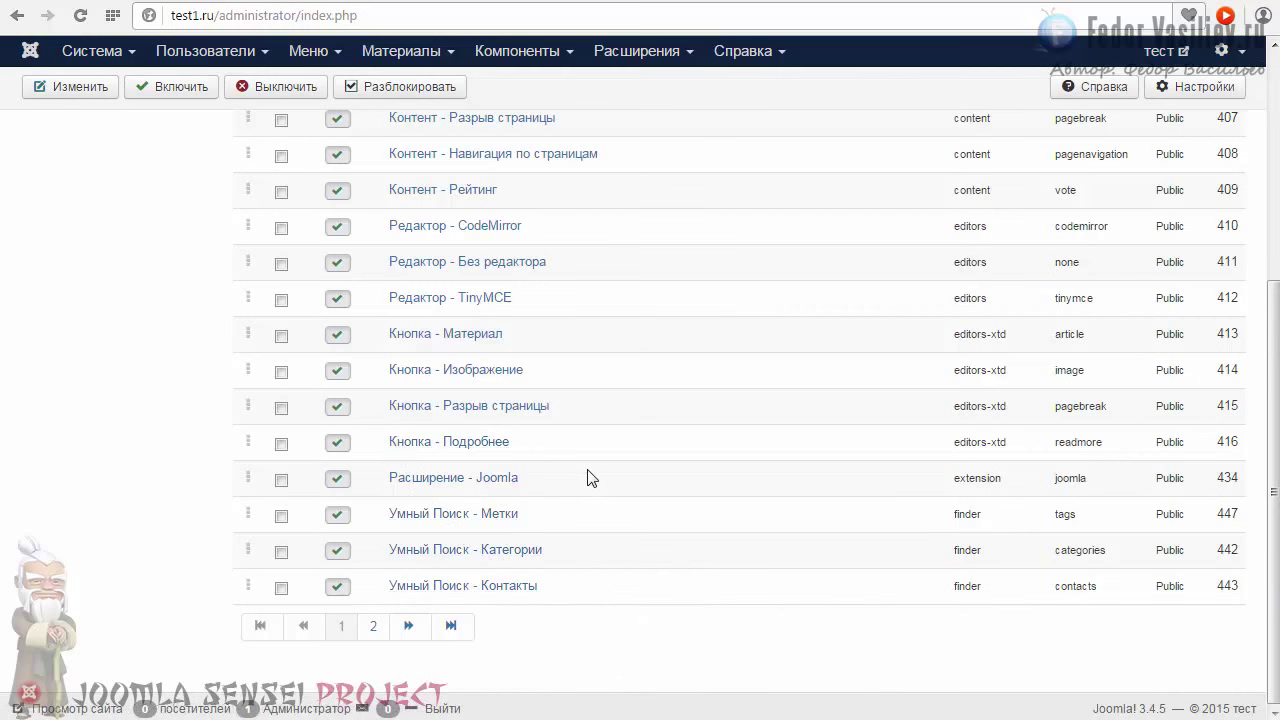
{"action": "scroll", "coordinate": [586, 477], "scroll_direction": "up", "scroll_amount": 4}
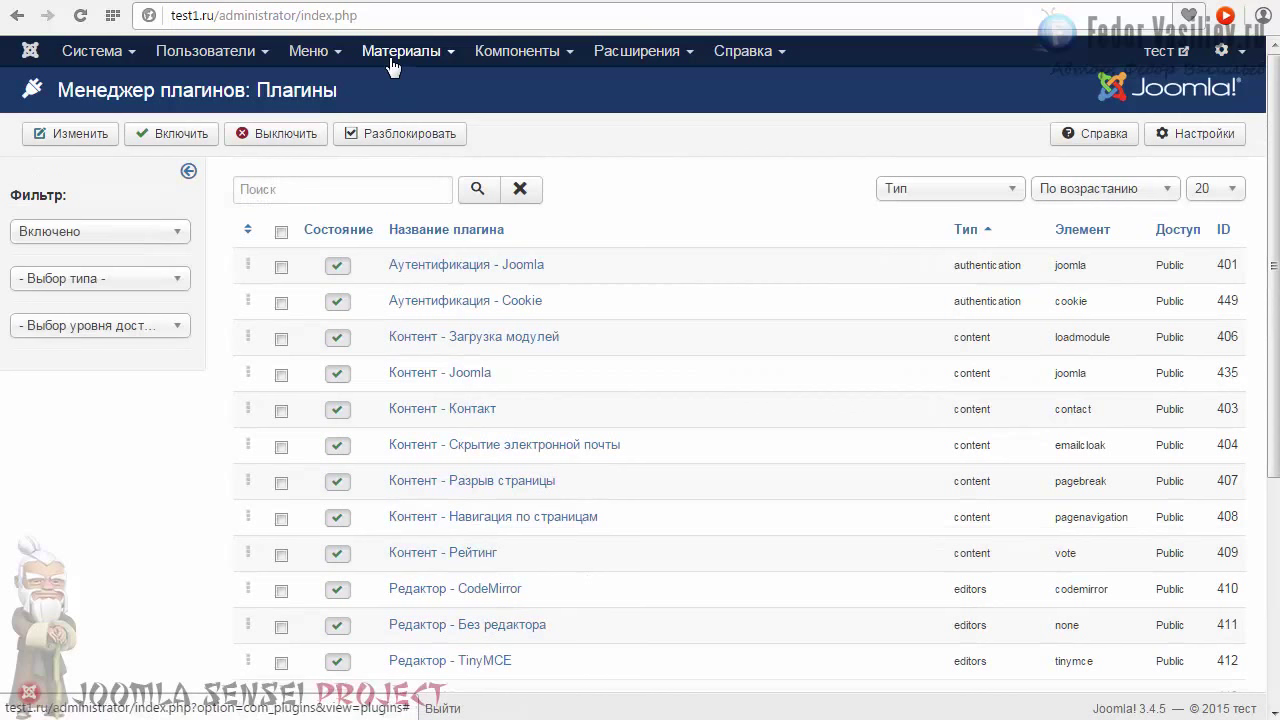
- Open the "Умный поиск" component and index the site's content
{"action": "left_click", "coordinate": [499, 60]}
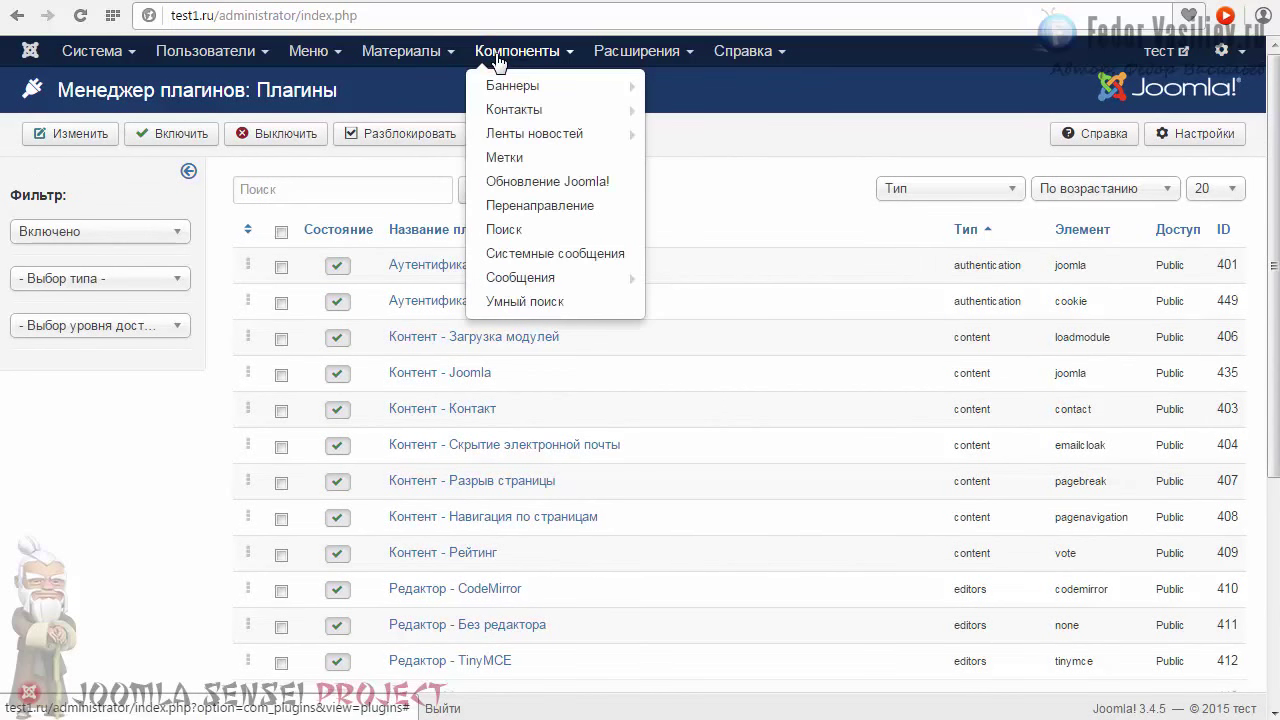
{"action": "left_click", "coordinate": [528, 303]}
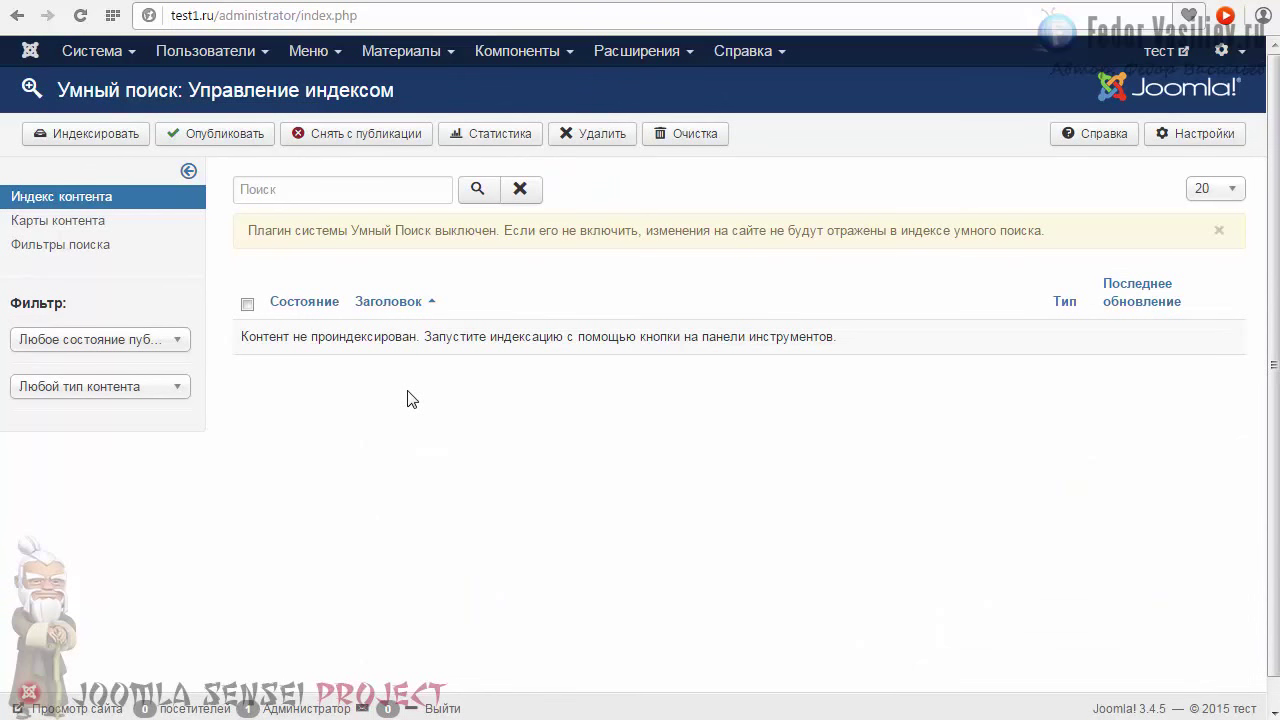
{"action": "left_click", "coordinate": [71, 134]}
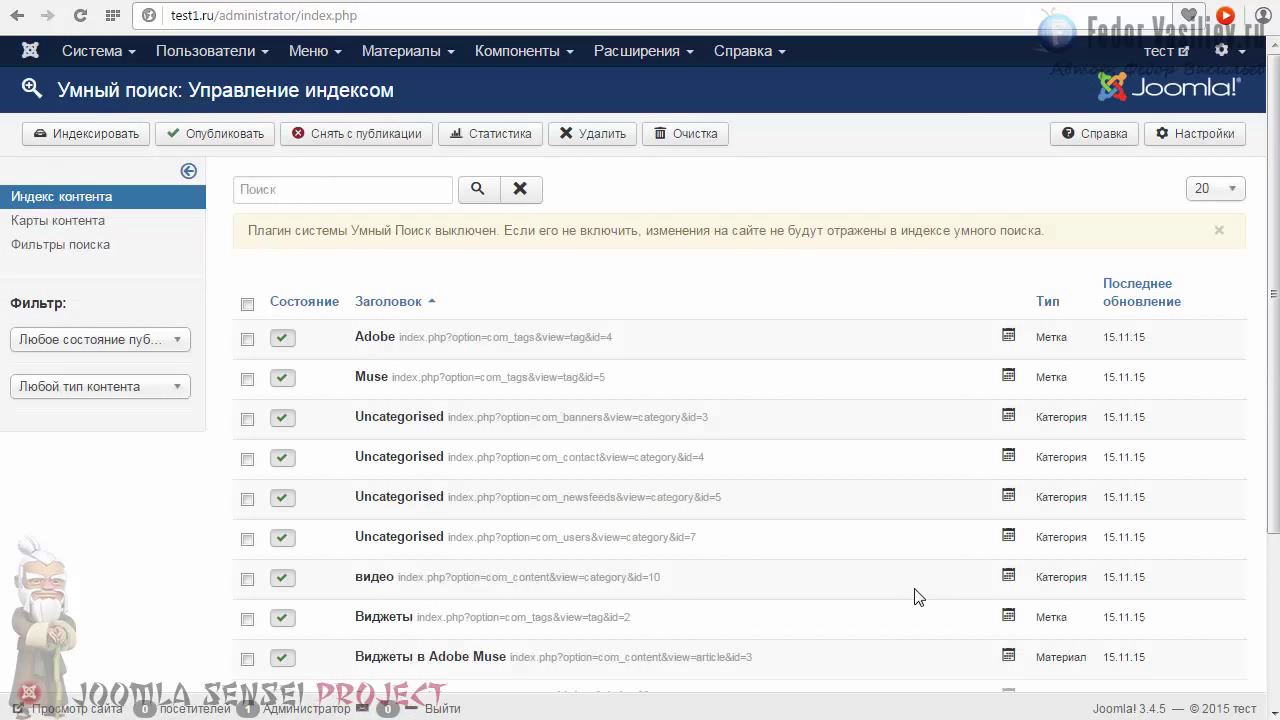
- Look through the indexed items, view the smart search statistics and close them
{"action": "scroll", "coordinate": [843, 481], "scroll_direction": "down", "scroll_amount": 3}
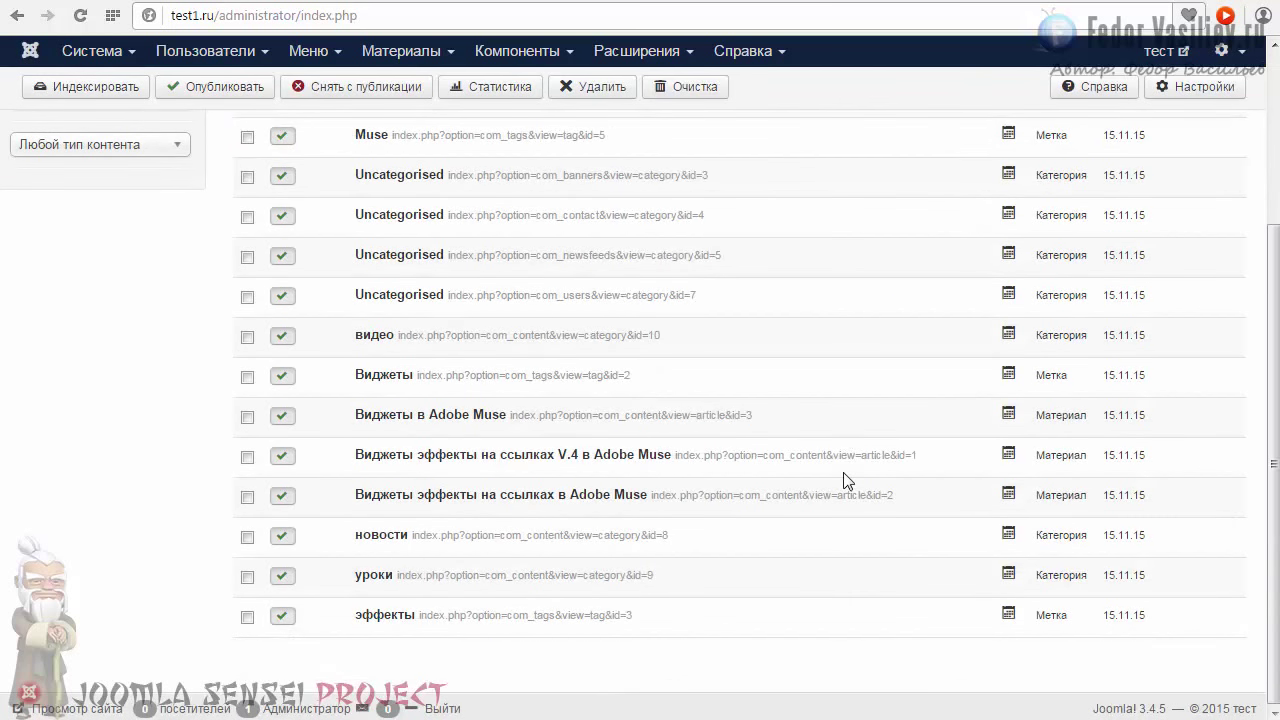
{"action": "scroll", "coordinate": [843, 481], "scroll_direction": "up", "scroll_amount": 3}
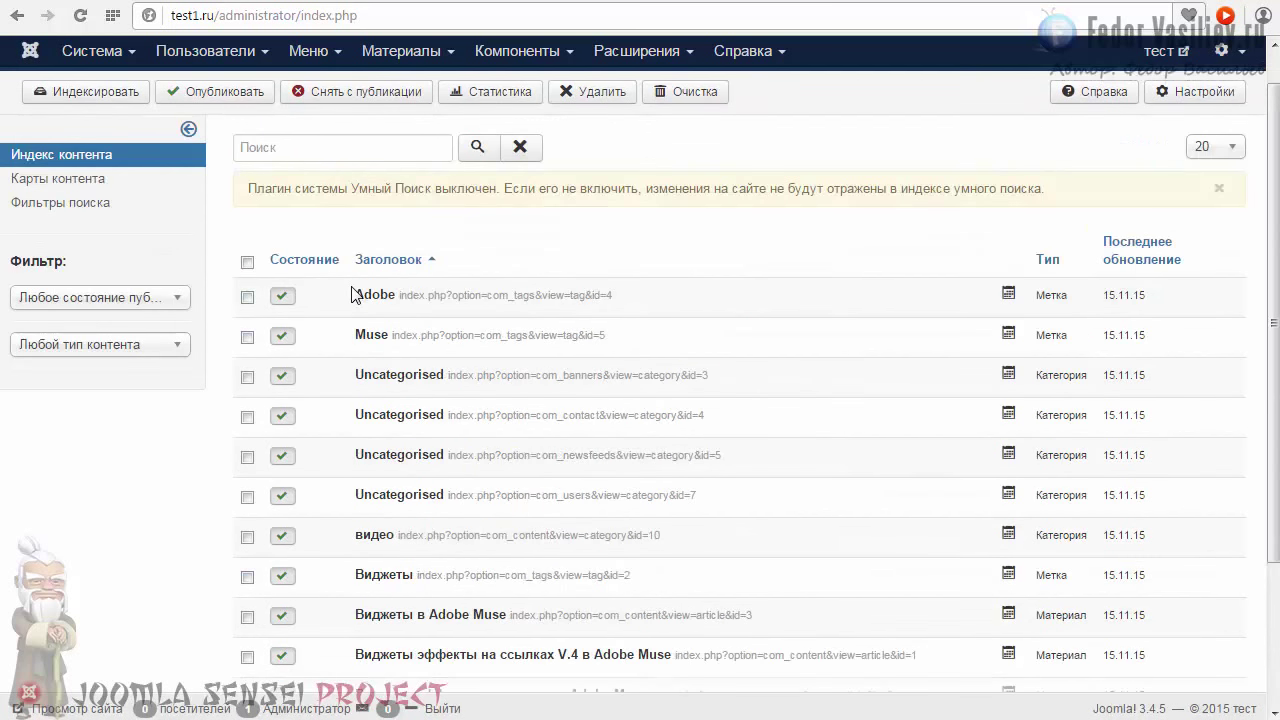
{"action": "scroll", "coordinate": [355, 296], "scroll_direction": "down", "scroll_amount": 3}
{"action": "scroll", "coordinate": [352, 296], "scroll_direction": "up", "scroll_amount": 3}
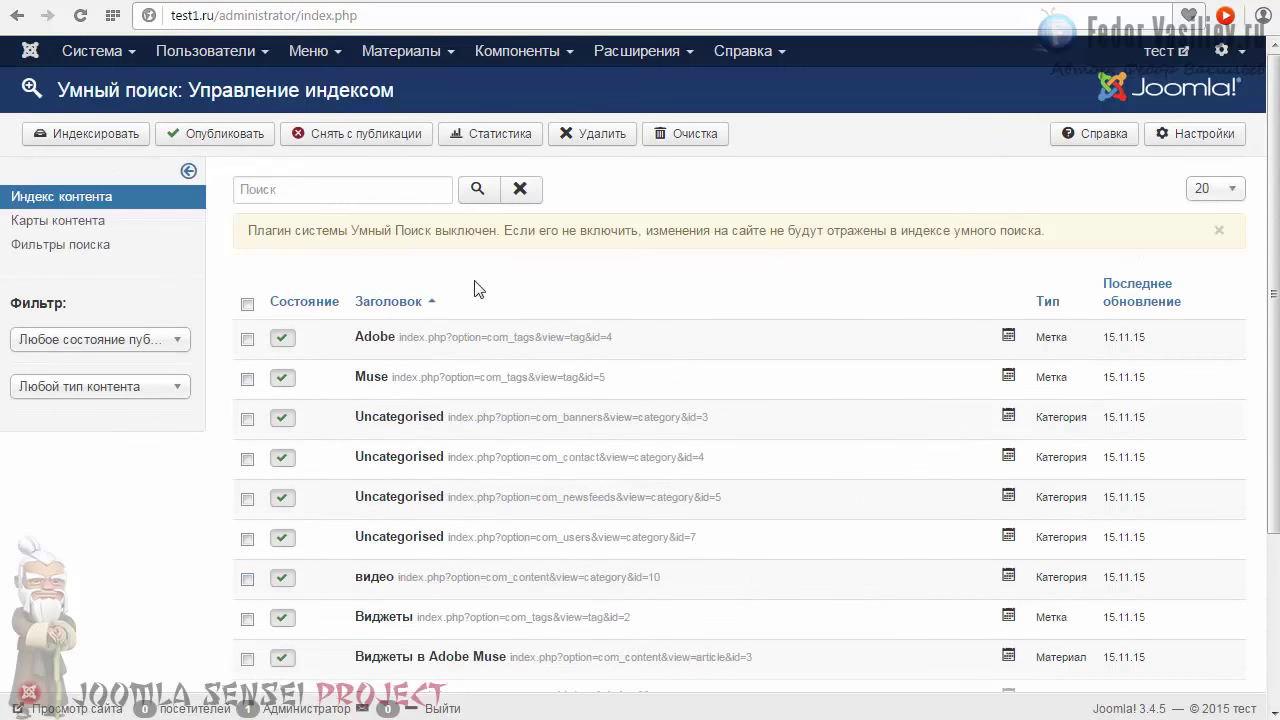
{"action": "left_click", "coordinate": [485, 135]}
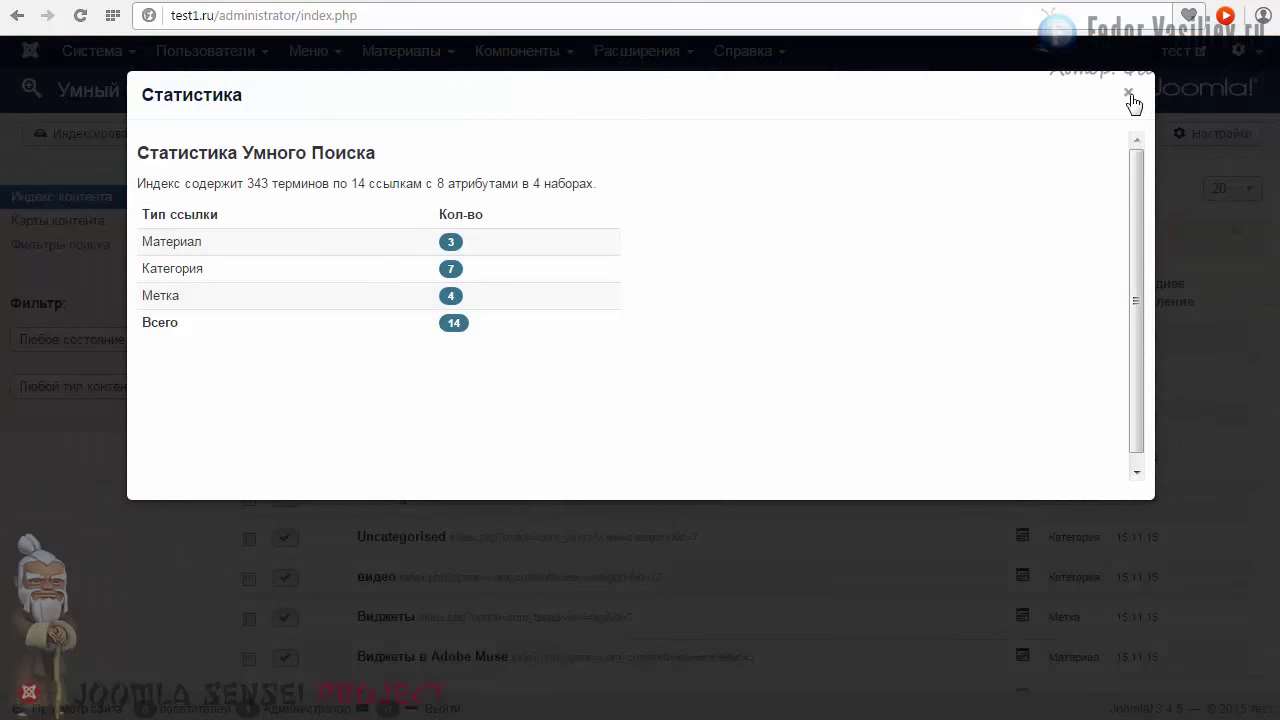
{"action": "left_click", "coordinate": [1129, 95]}
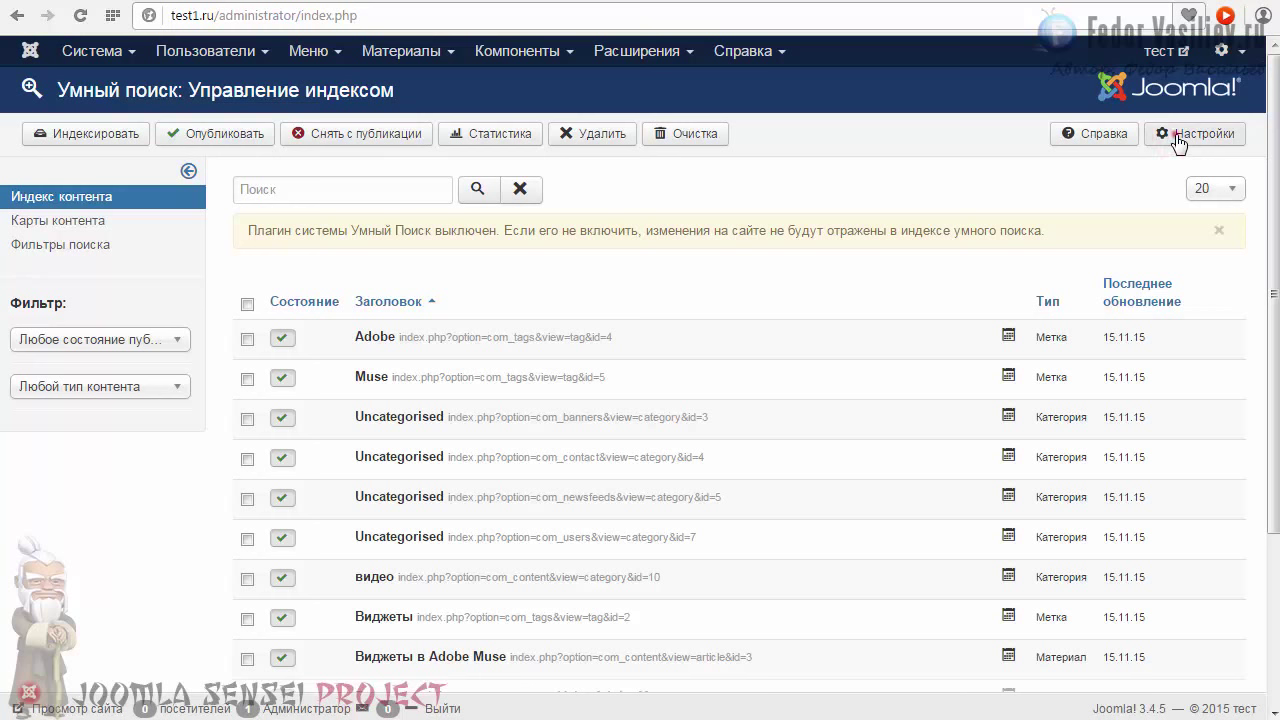
- Open the smart search component's configuration and set "Собирать статистику поиска" to "Да"
{"action": "left_click", "coordinate": [1178, 140]}
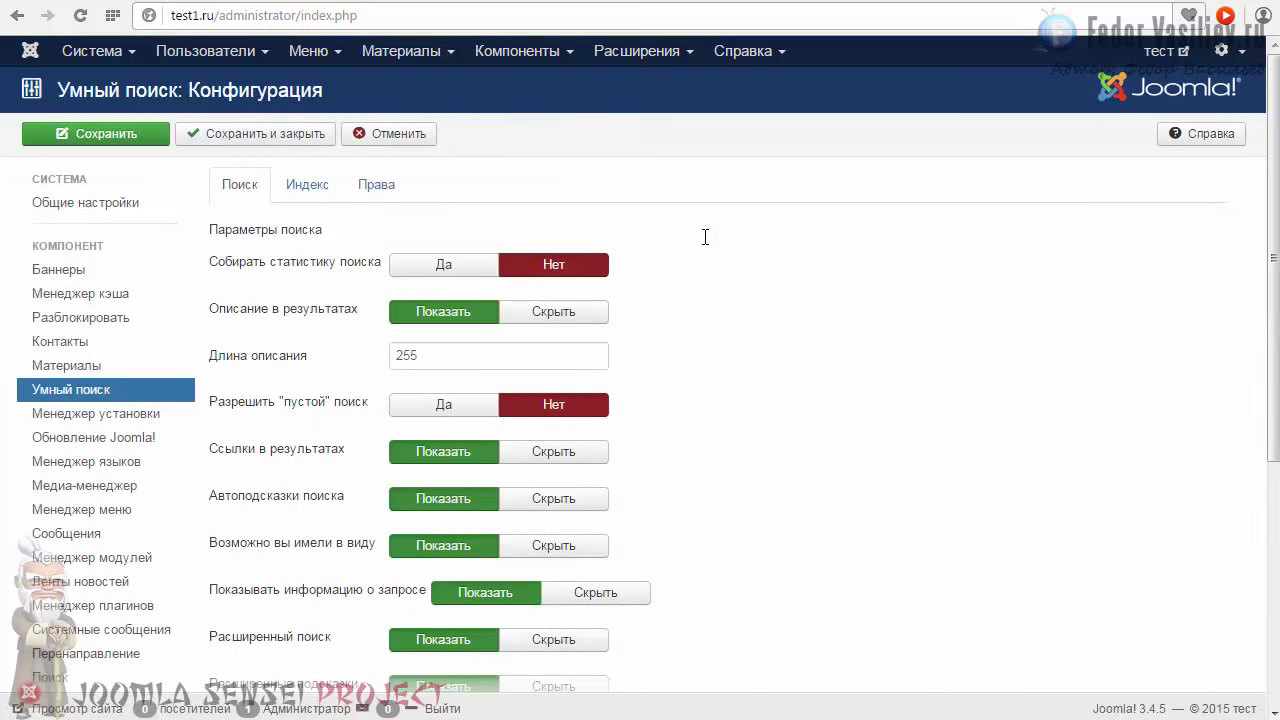
{"action": "scroll", "coordinate": [1265, 300], "scroll_direction": "down", "scroll_amount": 4}
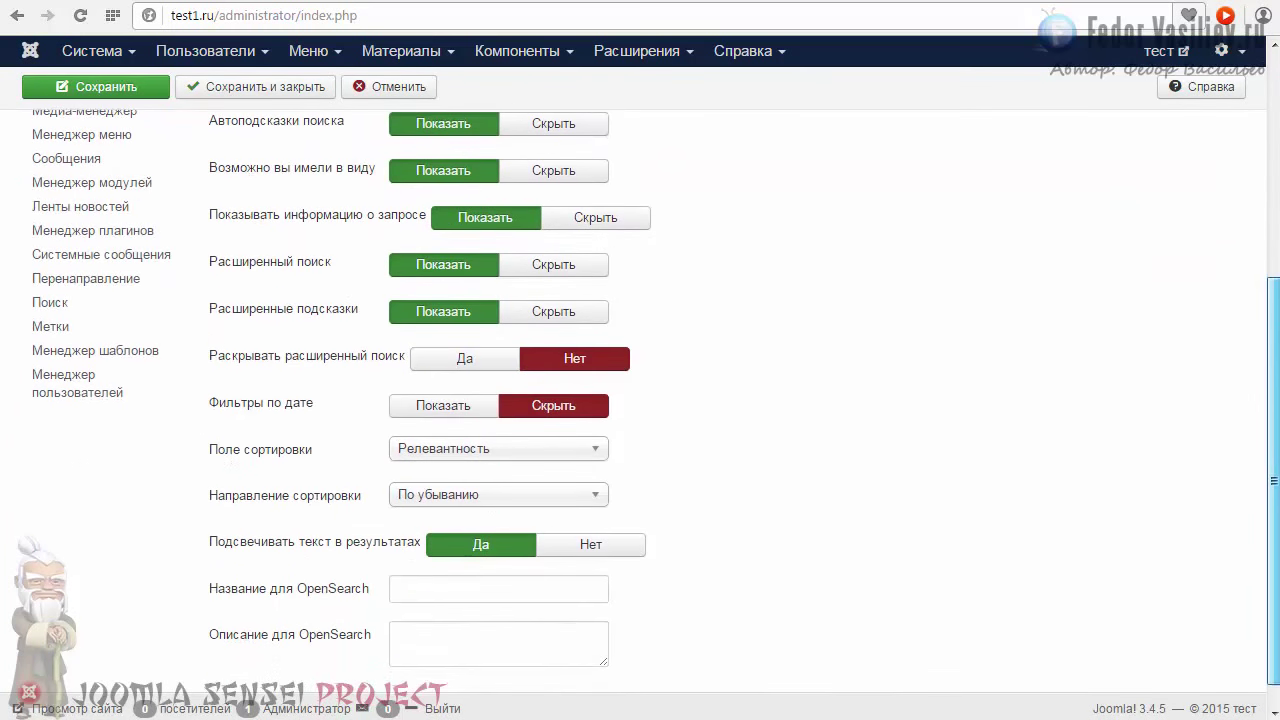
{"action": "scroll", "coordinate": [648, 400], "scroll_direction": "up", "scroll_amount": 4}
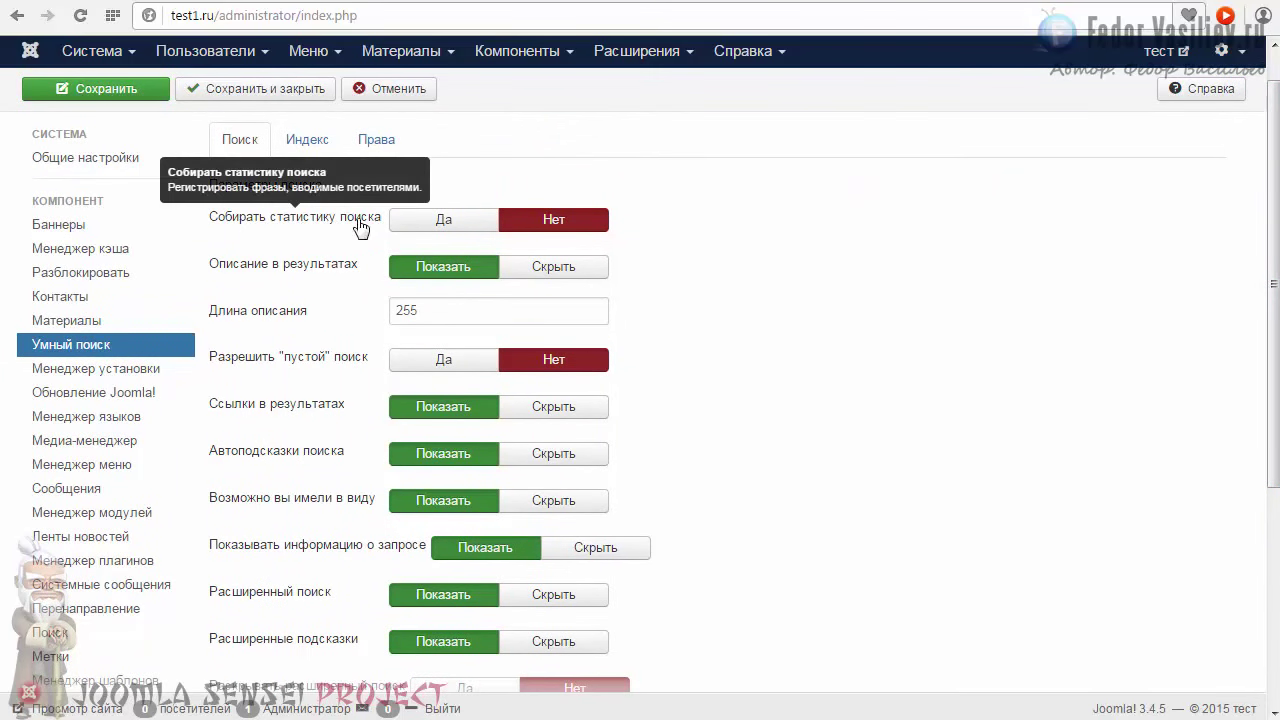
{"action": "left_click", "coordinate": [425, 220]}
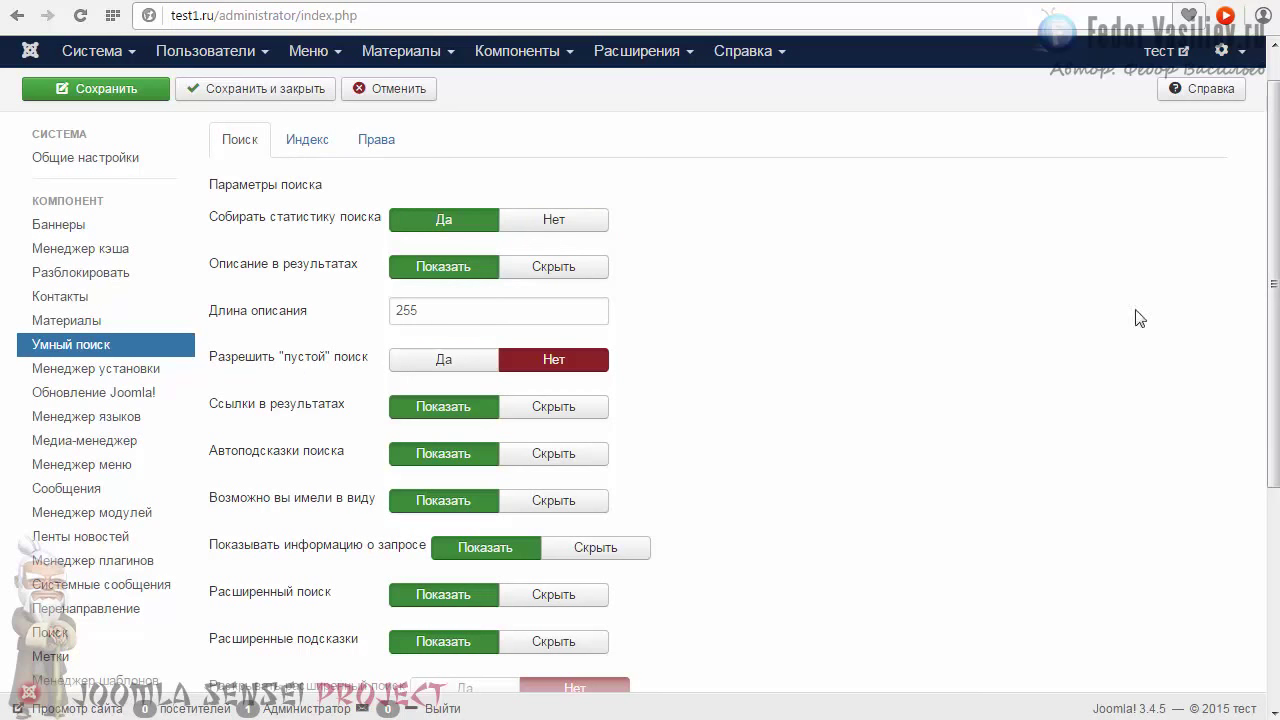
- Examine the remaining search parameters and their descriptions, from the result options to highlighting and the OpenSearch fields
{"action": "scroll", "coordinate": [1277, 418], "scroll_direction": "down", "scroll_amount": 1}
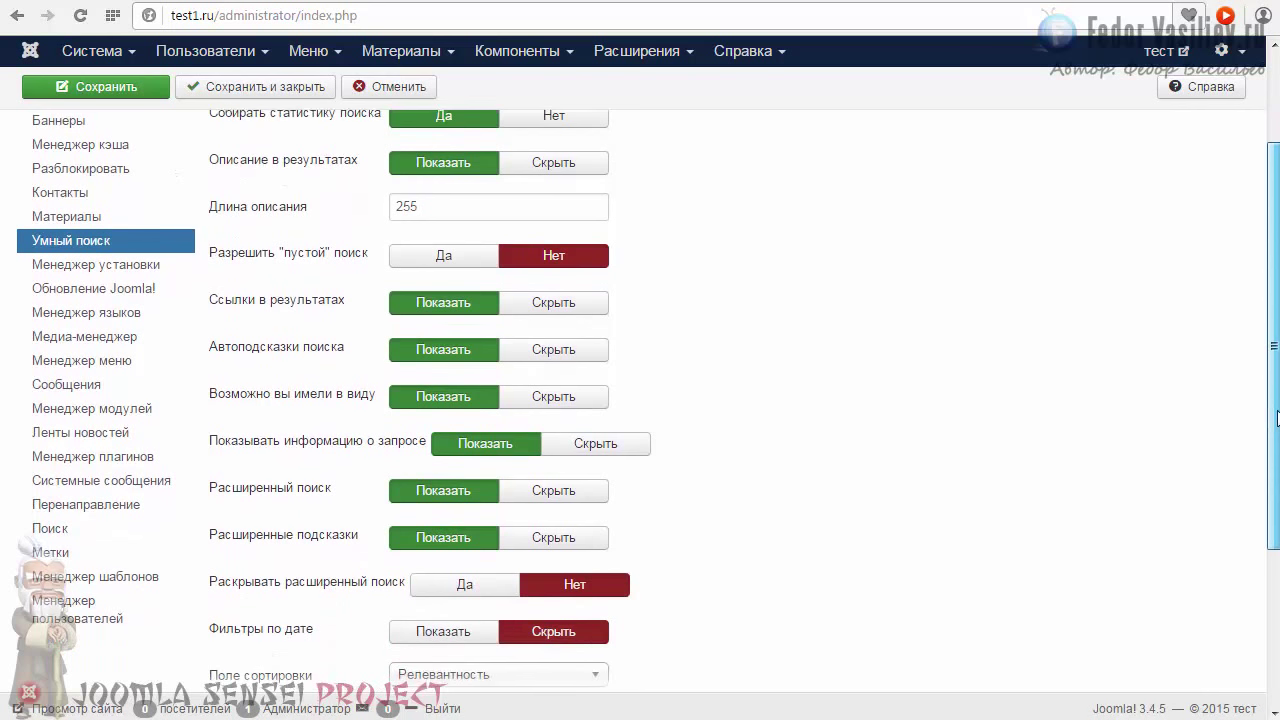
{"action": "scroll", "coordinate": [1277, 418], "scroll_direction": "down", "scroll_amount": 1}
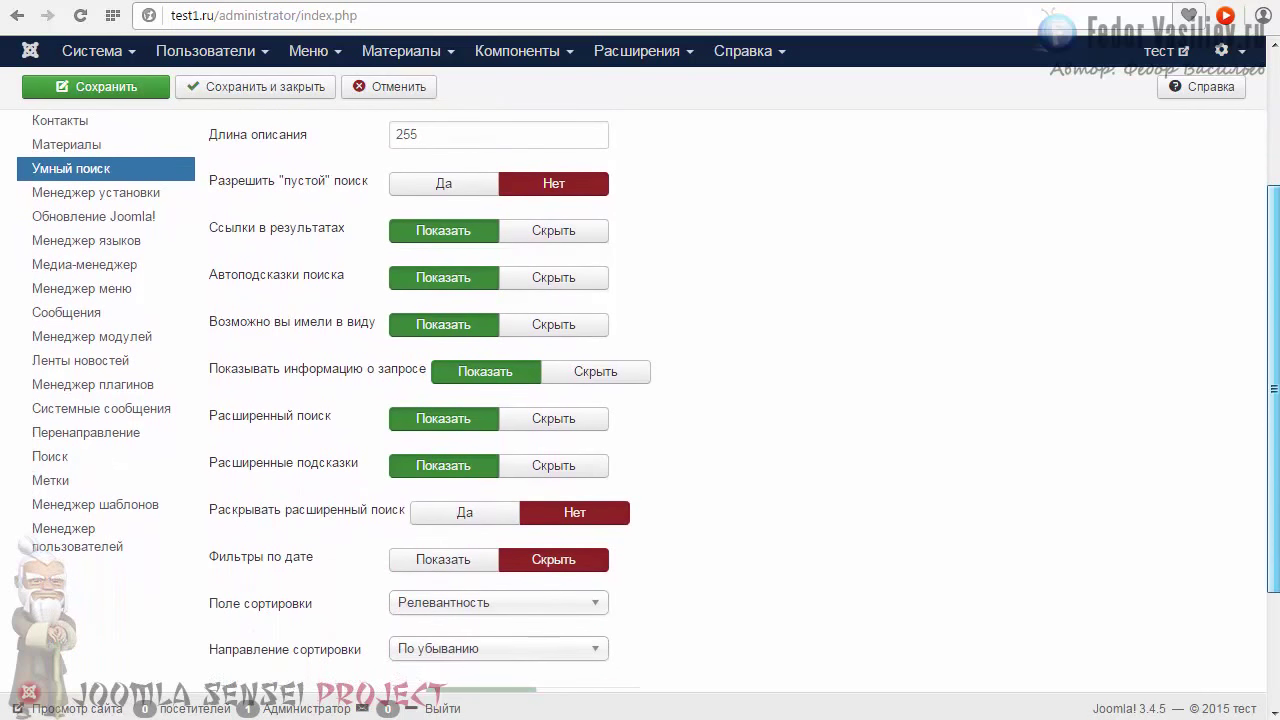
{"action": "scroll", "coordinate": [1276, 477], "scroll_direction": "down", "scroll_amount": 1}
{"action": "mouse_move", "coordinate": [345, 304]}
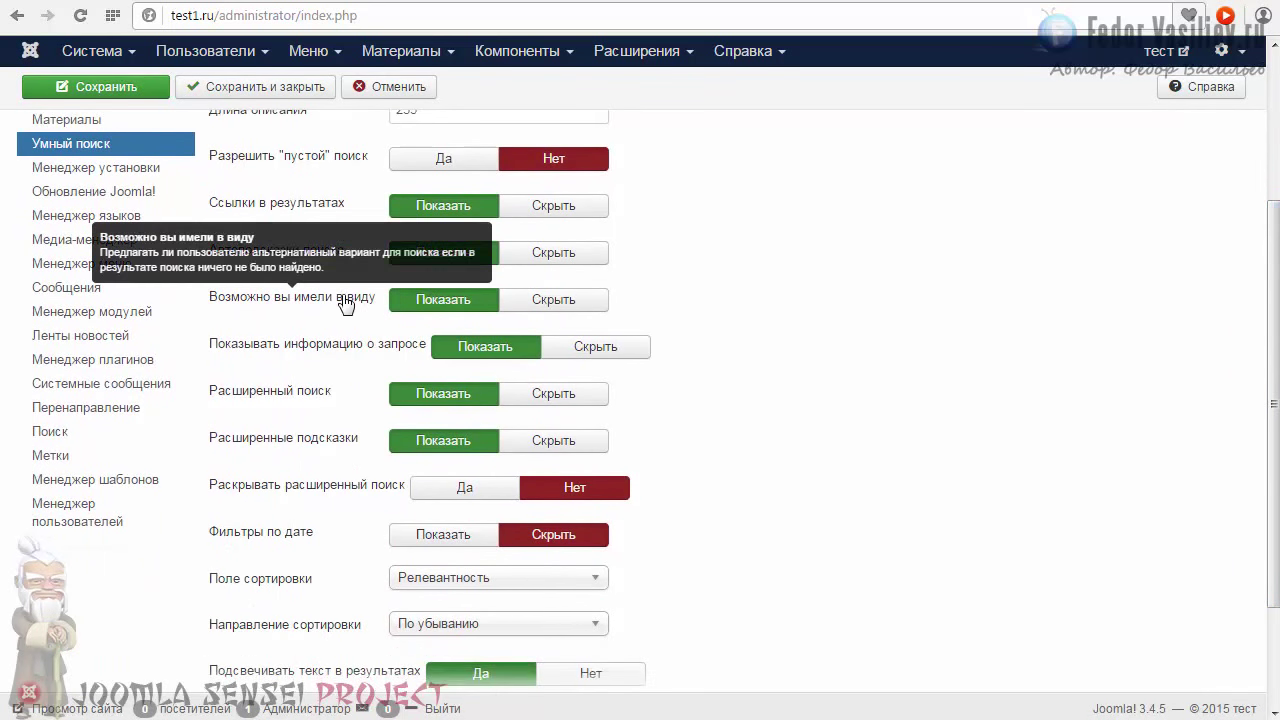
{"action": "mouse_move", "coordinate": [334, 349]}
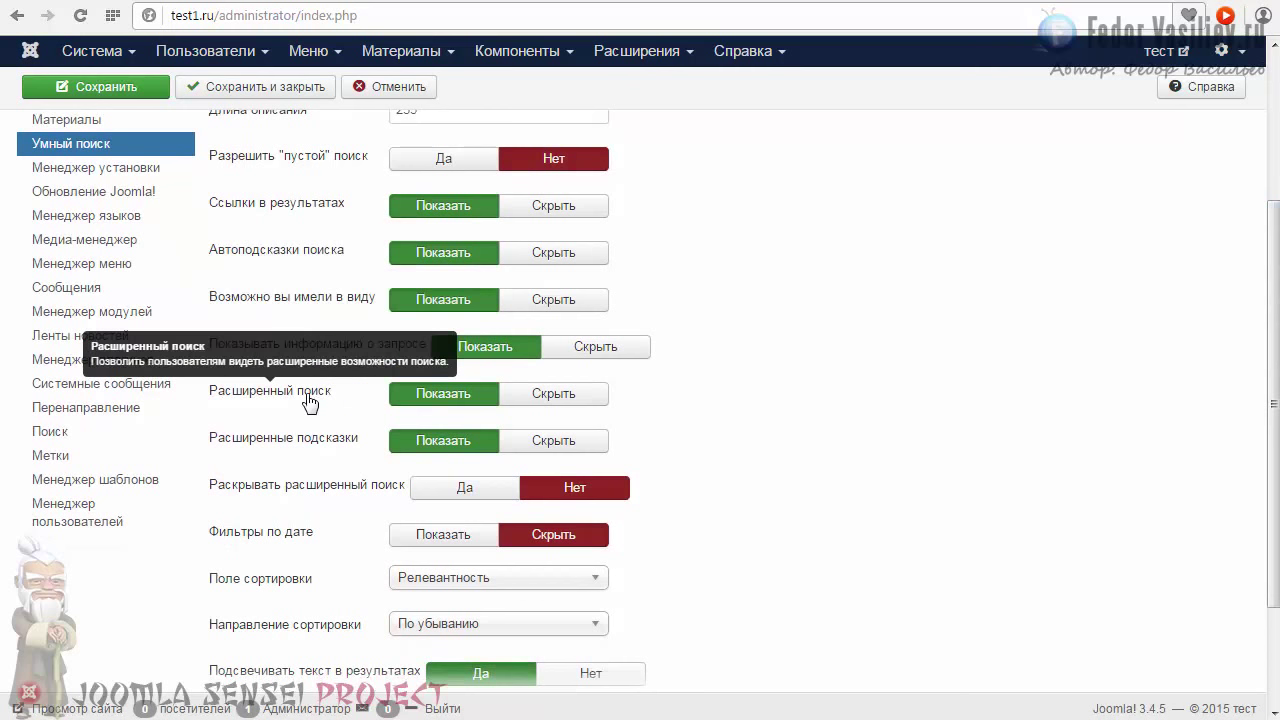
{"action": "mouse_move", "coordinate": [300, 445]}
{"action": "scroll", "coordinate": [303, 451], "scroll_direction": "down", "scroll_amount": 2}
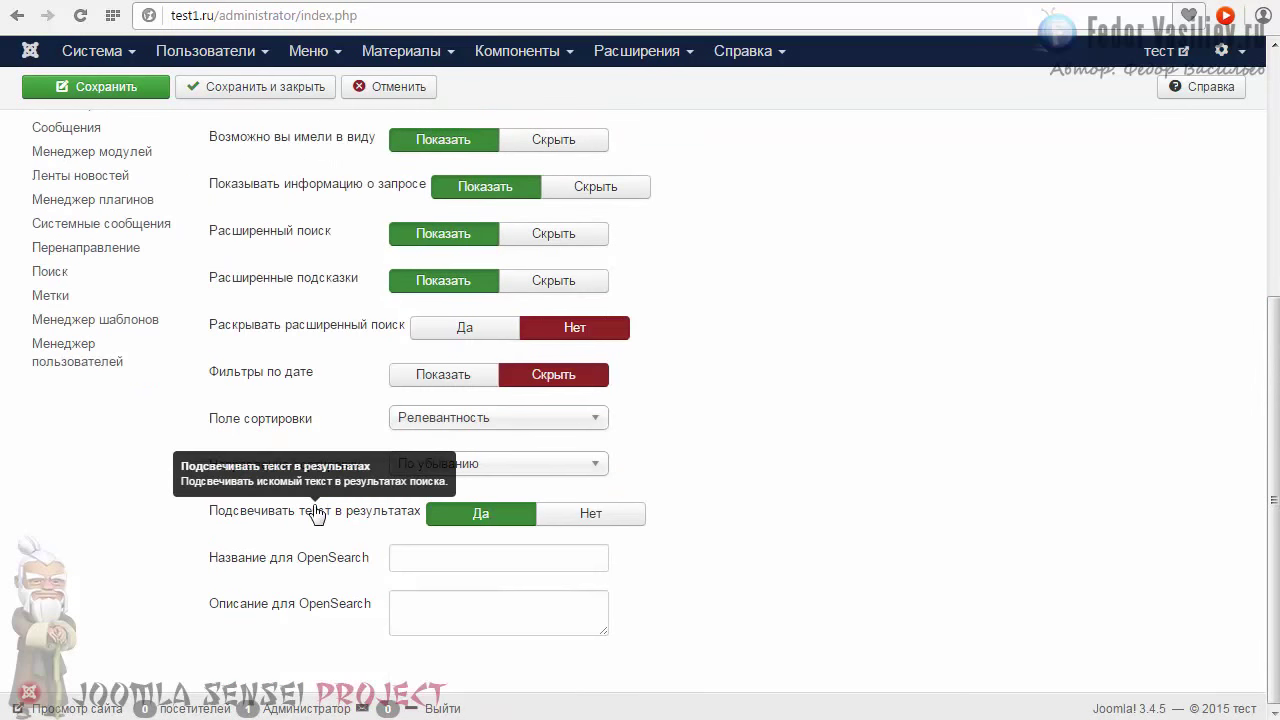
{"action": "mouse_move", "coordinate": [280, 567]}
{"action": "scroll", "coordinate": [283, 540], "scroll_direction": "up", "scroll_amount": 3}
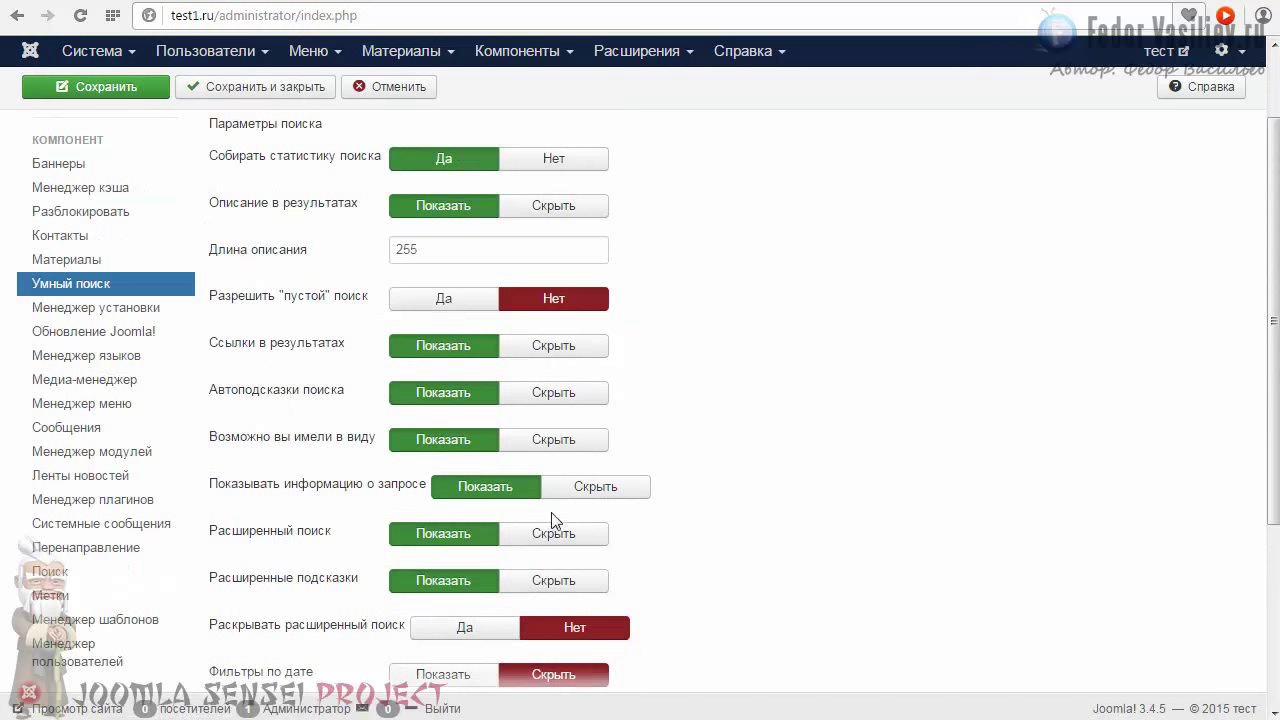
- Review the indexing and permission settings, and save and close the smart search configuration
{"action": "scroll", "coordinate": [466, 494], "scroll_direction": "up", "scroll_amount": 2}
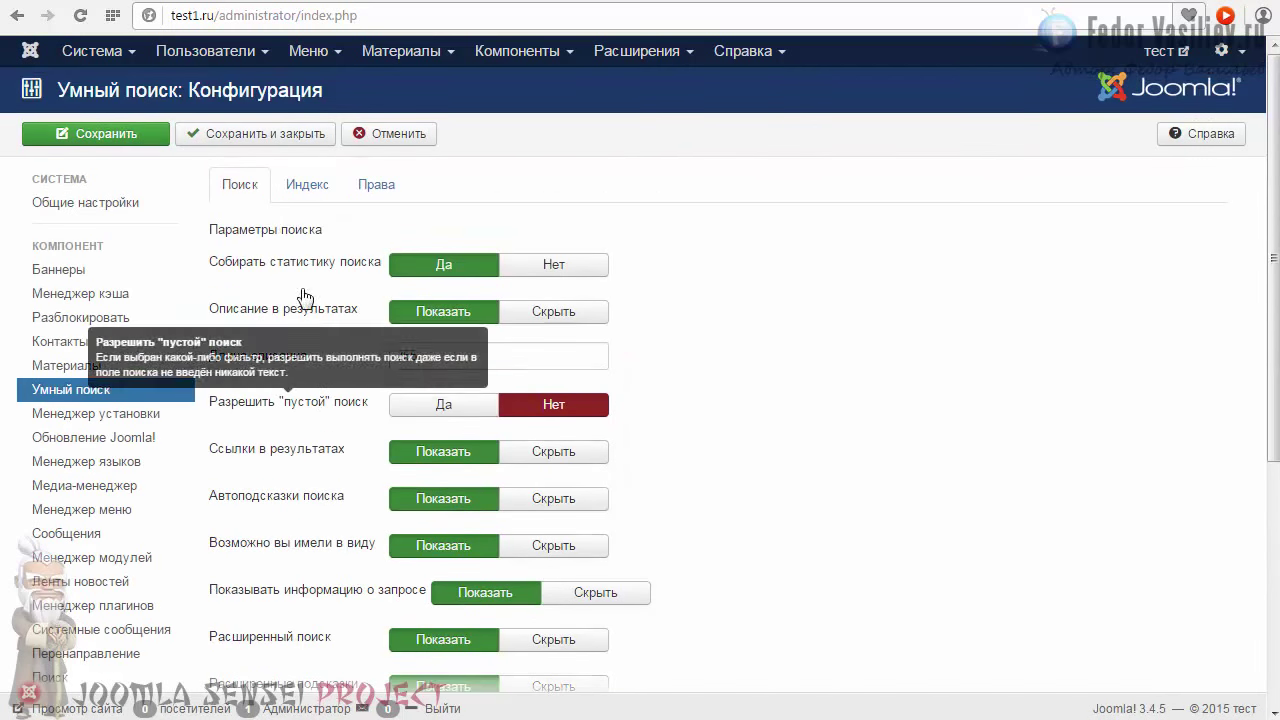
{"action": "left_click", "coordinate": [325, 190]}
{"action": "scroll", "coordinate": [270, 258], "scroll_direction": "down", "scroll_amount": 1}
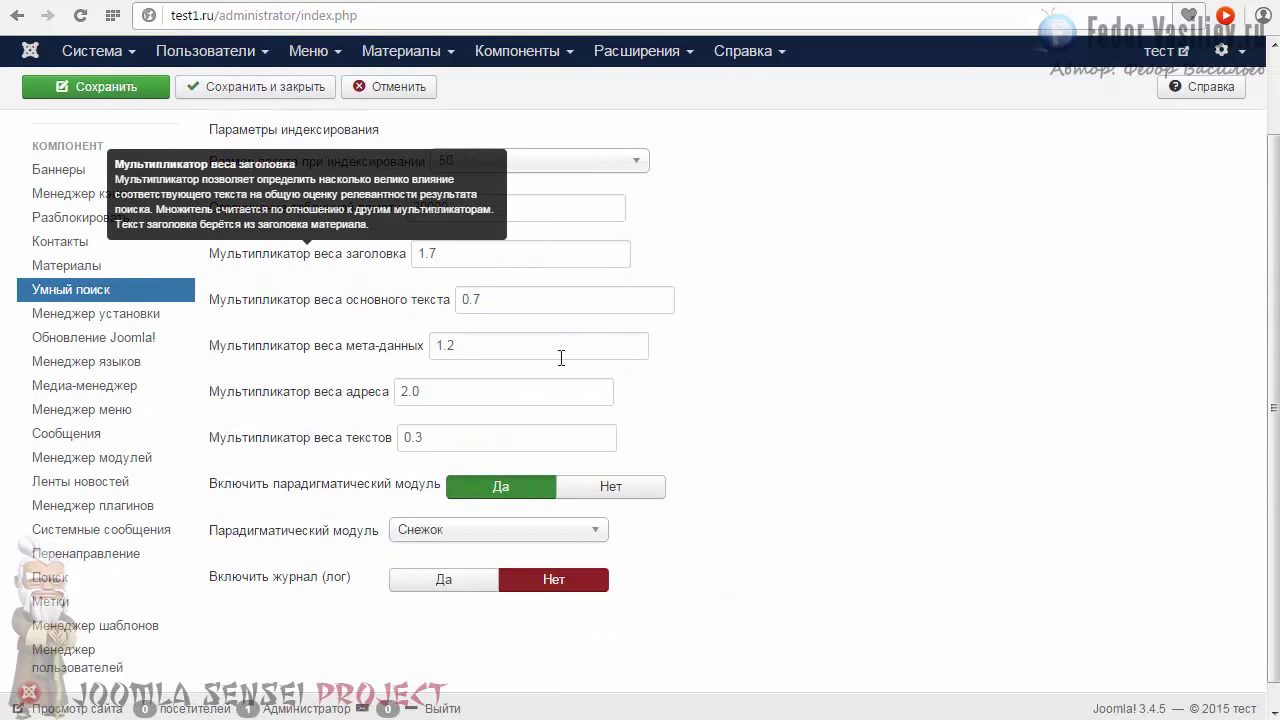
{"action": "scroll", "coordinate": [323, 391], "scroll_direction": "up", "scroll_amount": 1}
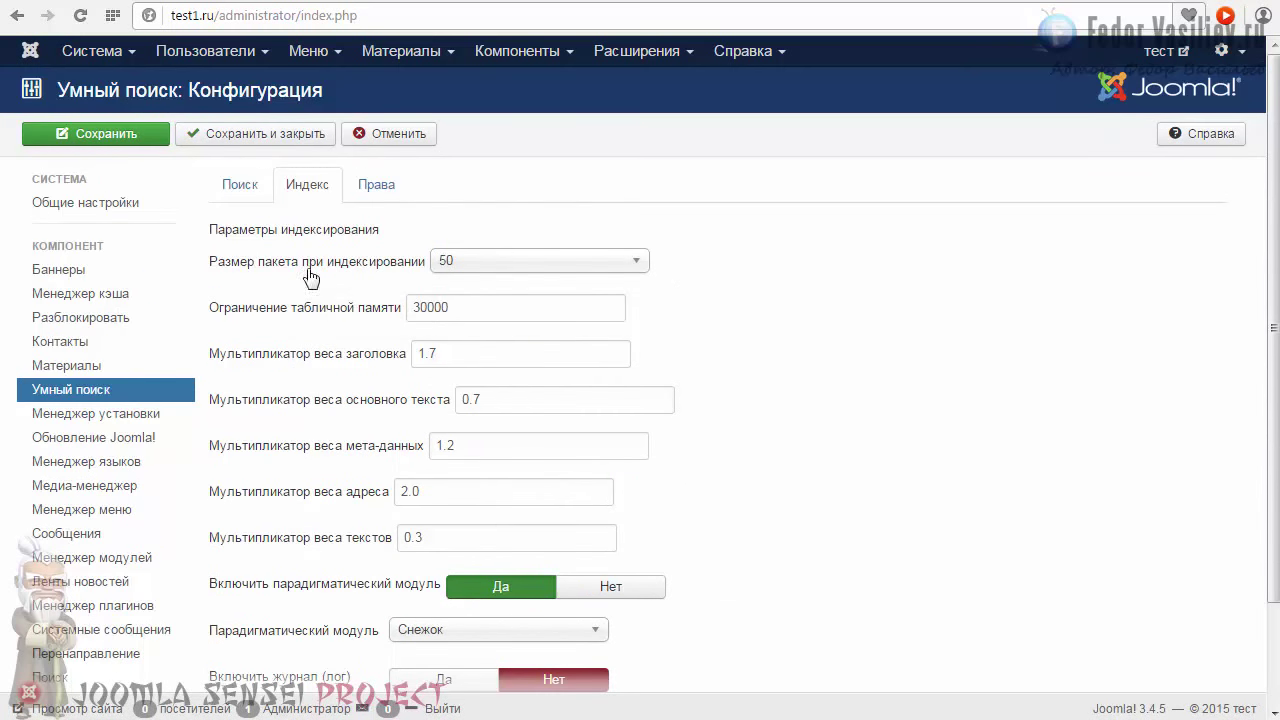
{"action": "left_click", "coordinate": [376, 186]}
{"action": "left_click", "coordinate": [233, 188]}
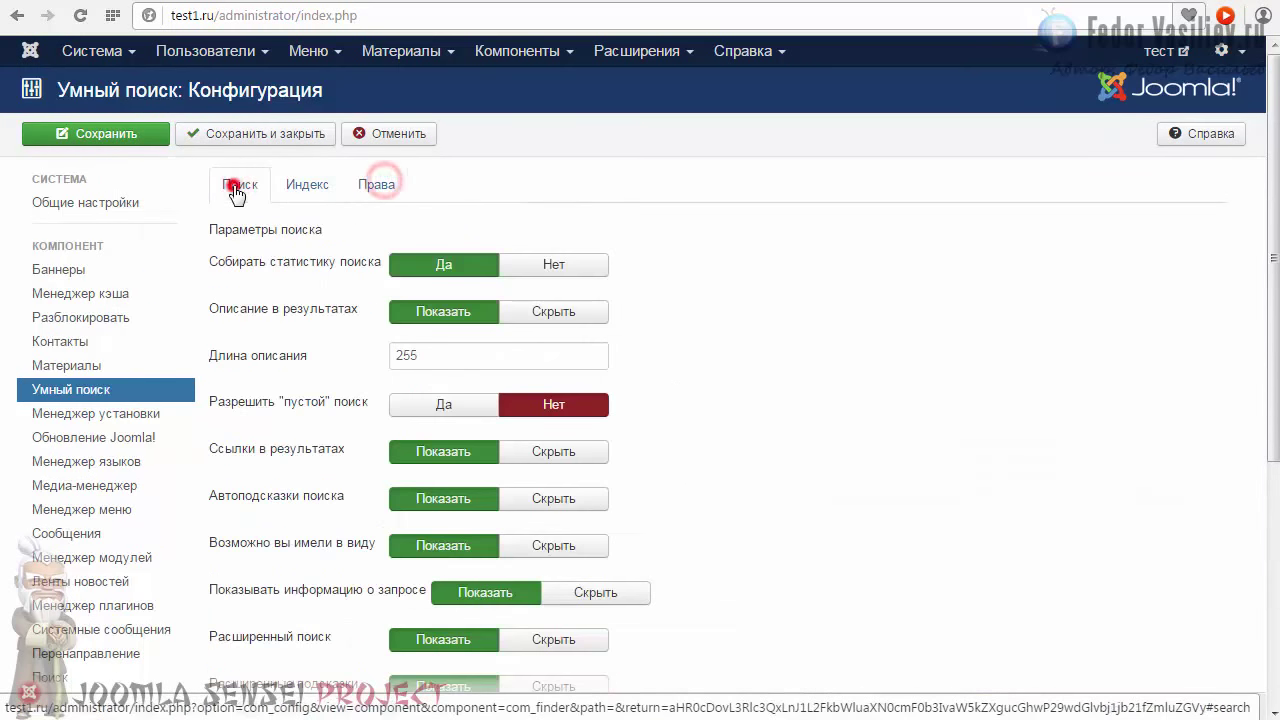
{"action": "left_click", "coordinate": [263, 132]}
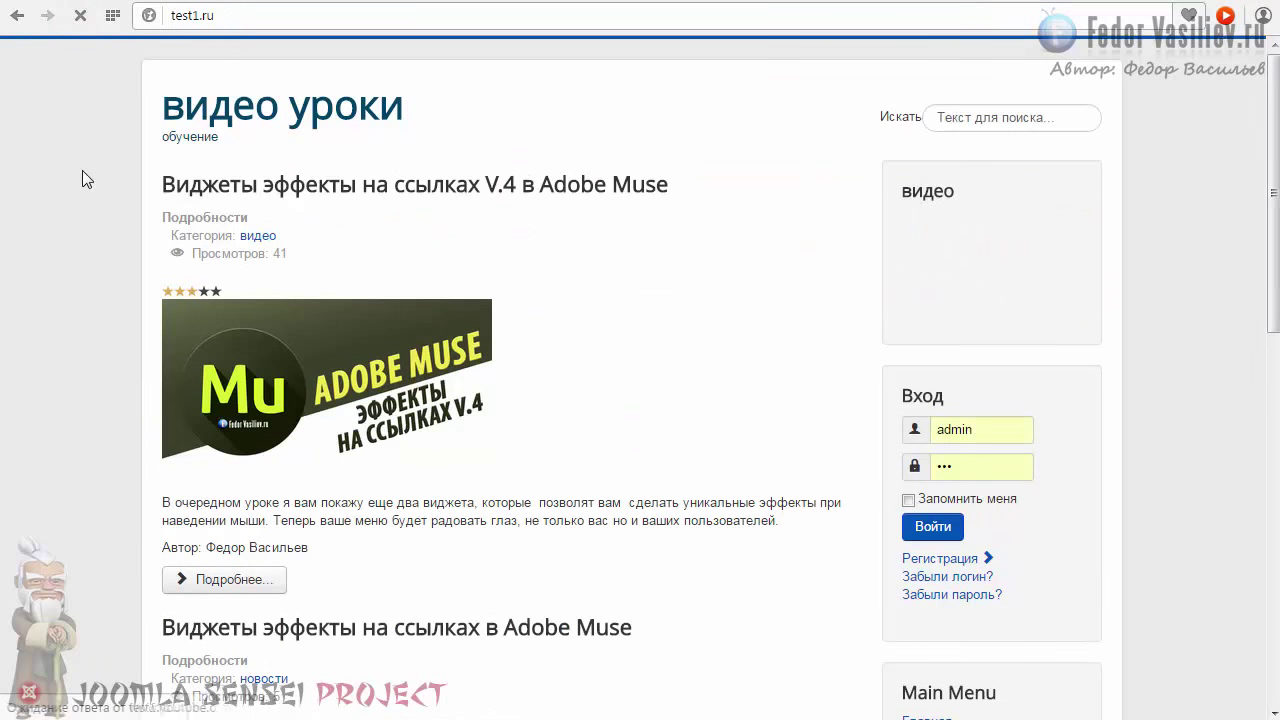
- Examine the search field and its "Искать" label in the header of the site's front page
{"action": "left_click", "coordinate": [952, 117]}
{"action": "left_click", "coordinate": [914, 148]}
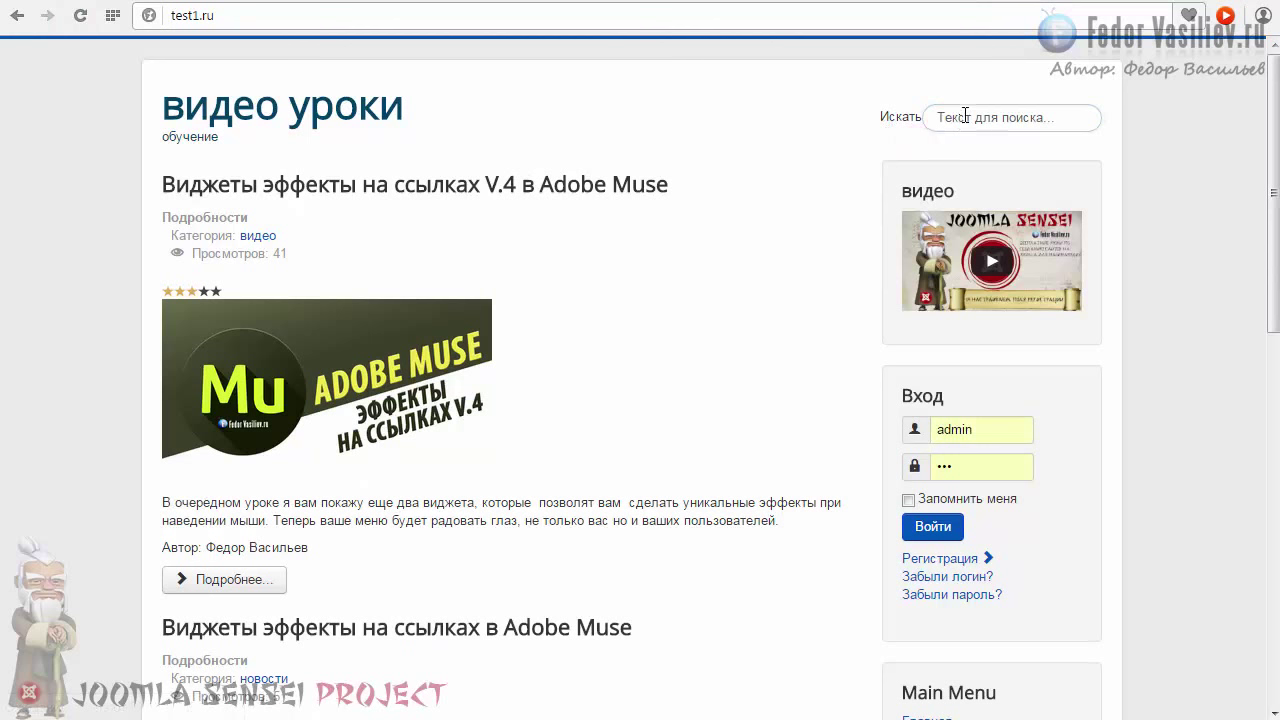
{"action": "left_click", "coordinate": [963, 117]}
{"action": "left_click", "coordinate": [934, 149]}
{"action": "left_click", "coordinate": [951, 119]}
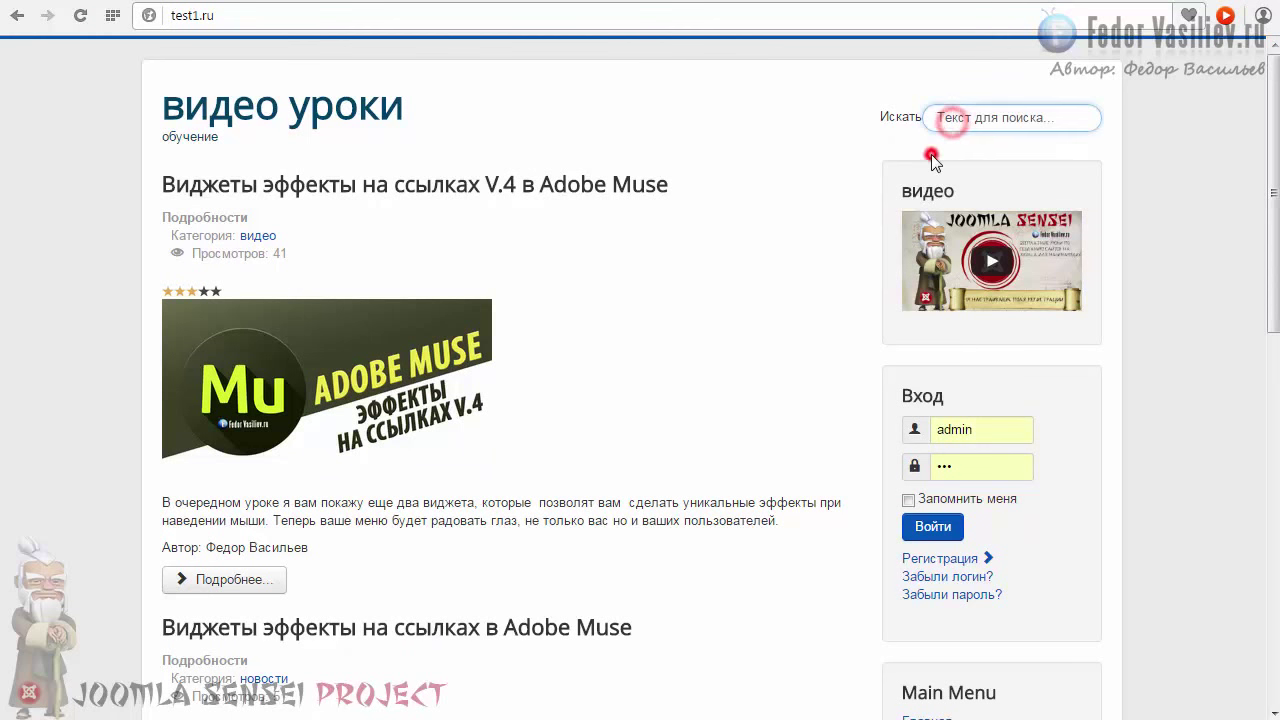
{"action": "left_click", "coordinate": [932, 157]}
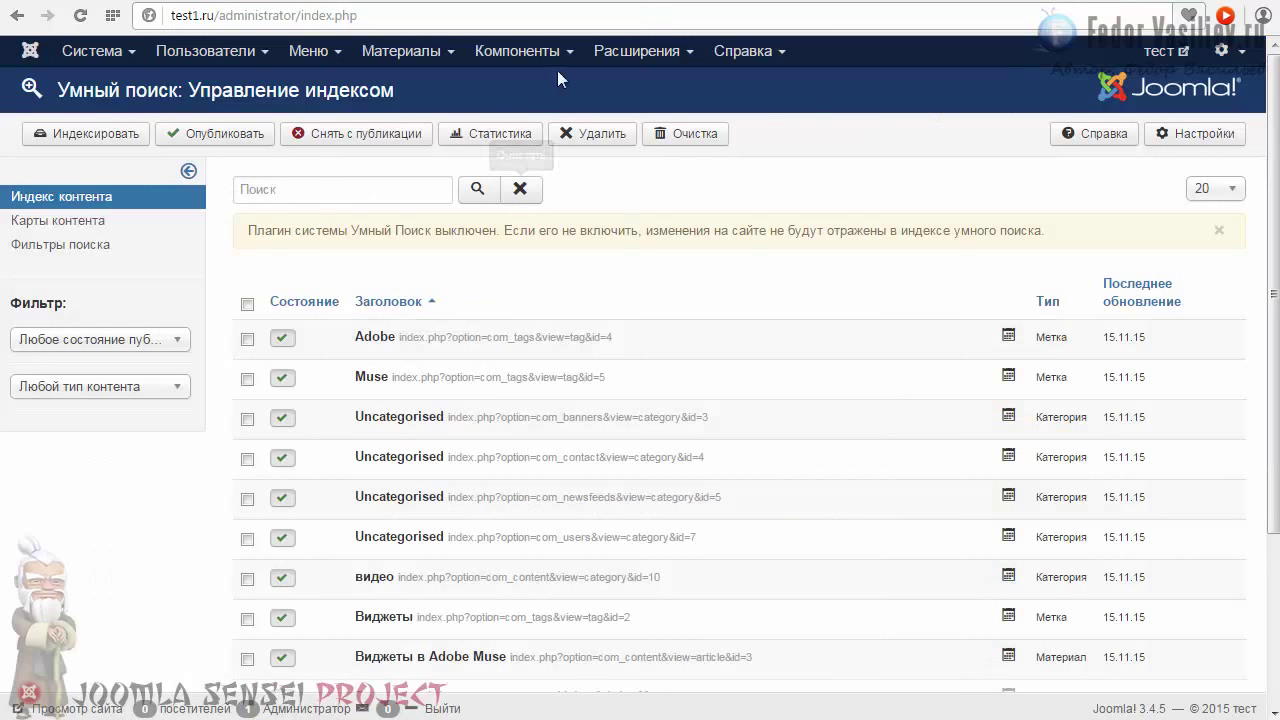
- Open the smart search module, set "Заголовок поля поиска" to "Скрыть", save it and reload the site's front page
{"action": "left_click", "coordinate": [643, 50]}
{"action": "left_click", "coordinate": [667, 148]}
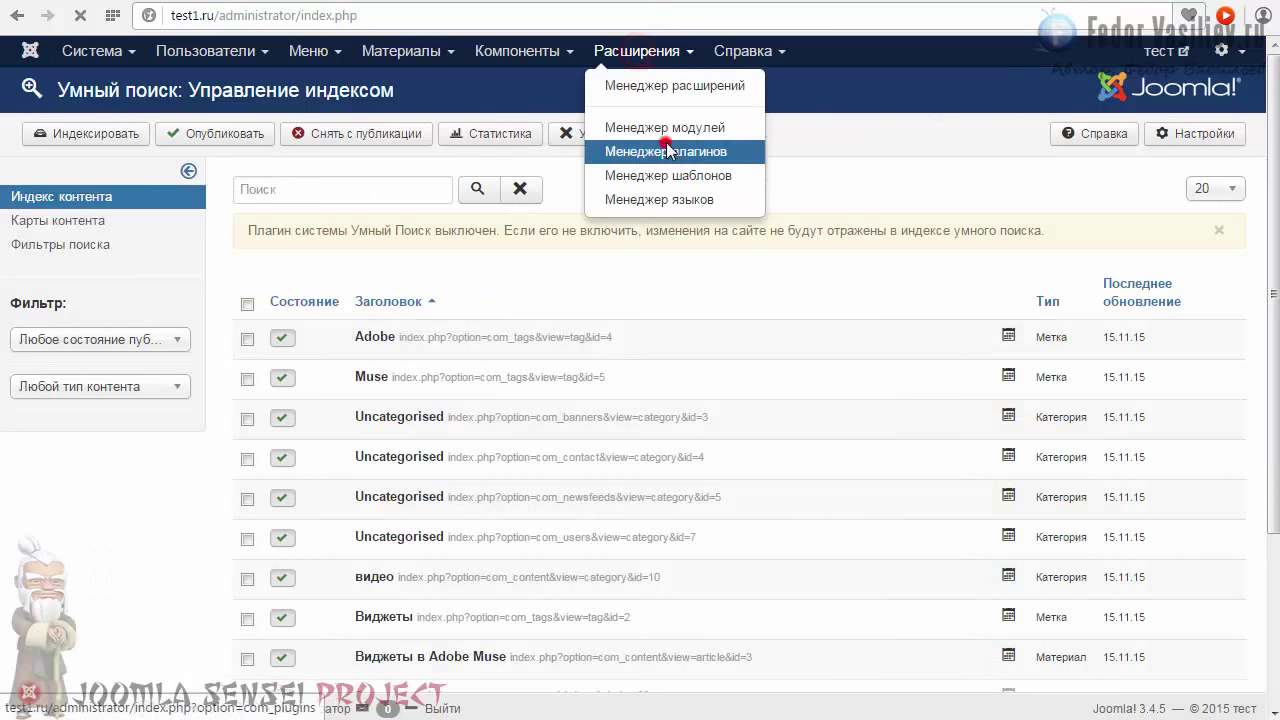
{"action": "left_click", "coordinate": [404, 329]}
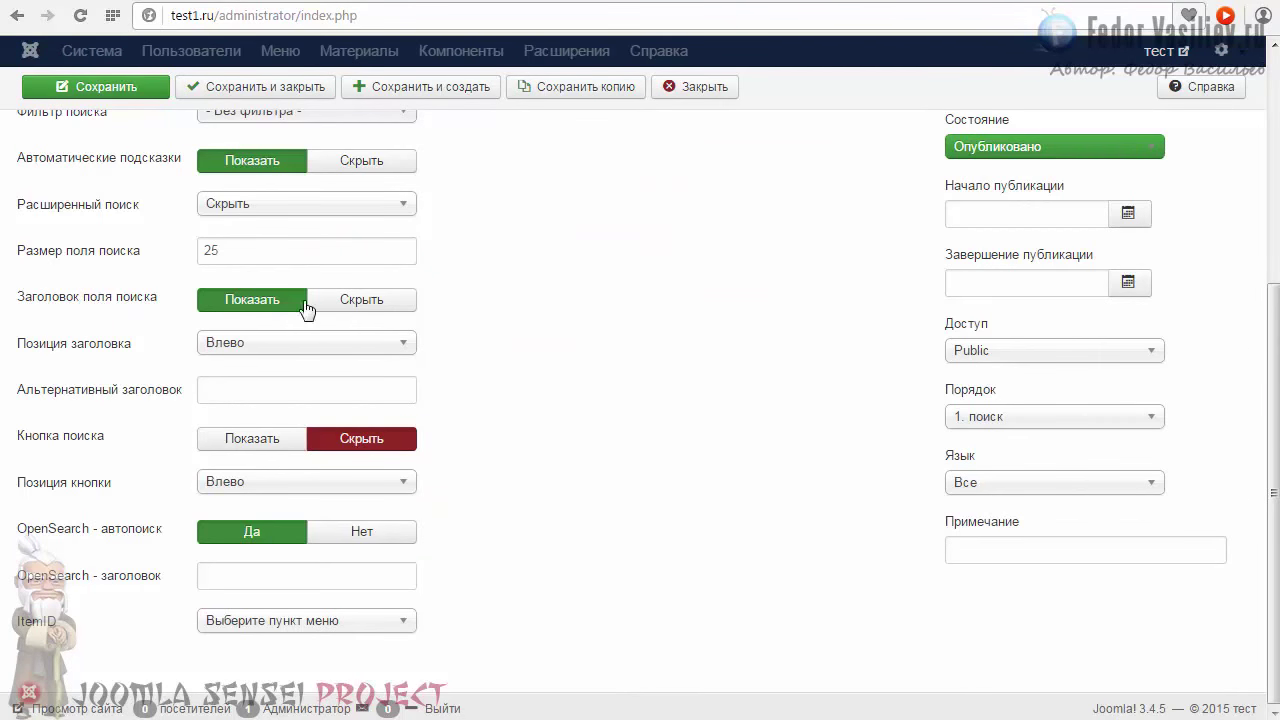
{"action": "left_click", "coordinate": [360, 303]}
{"action": "left_click", "coordinate": [131, 86]}
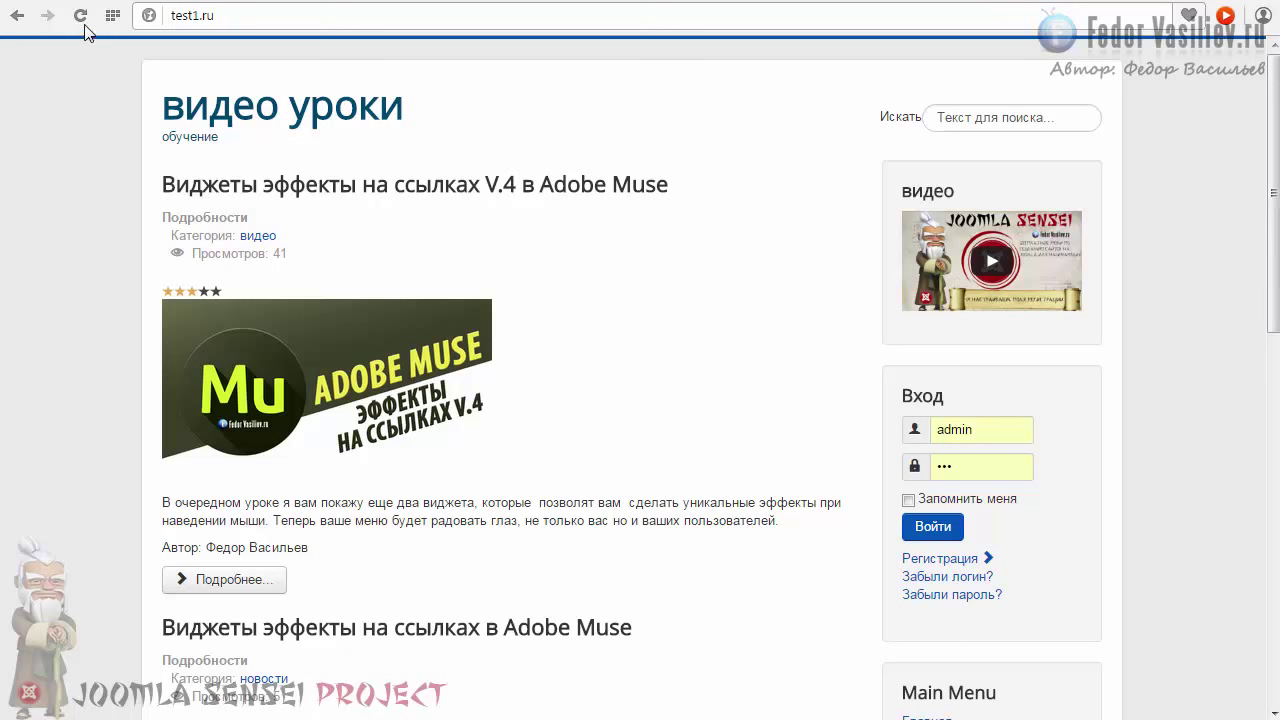
{"action": "left_click", "coordinate": [81, 16]}
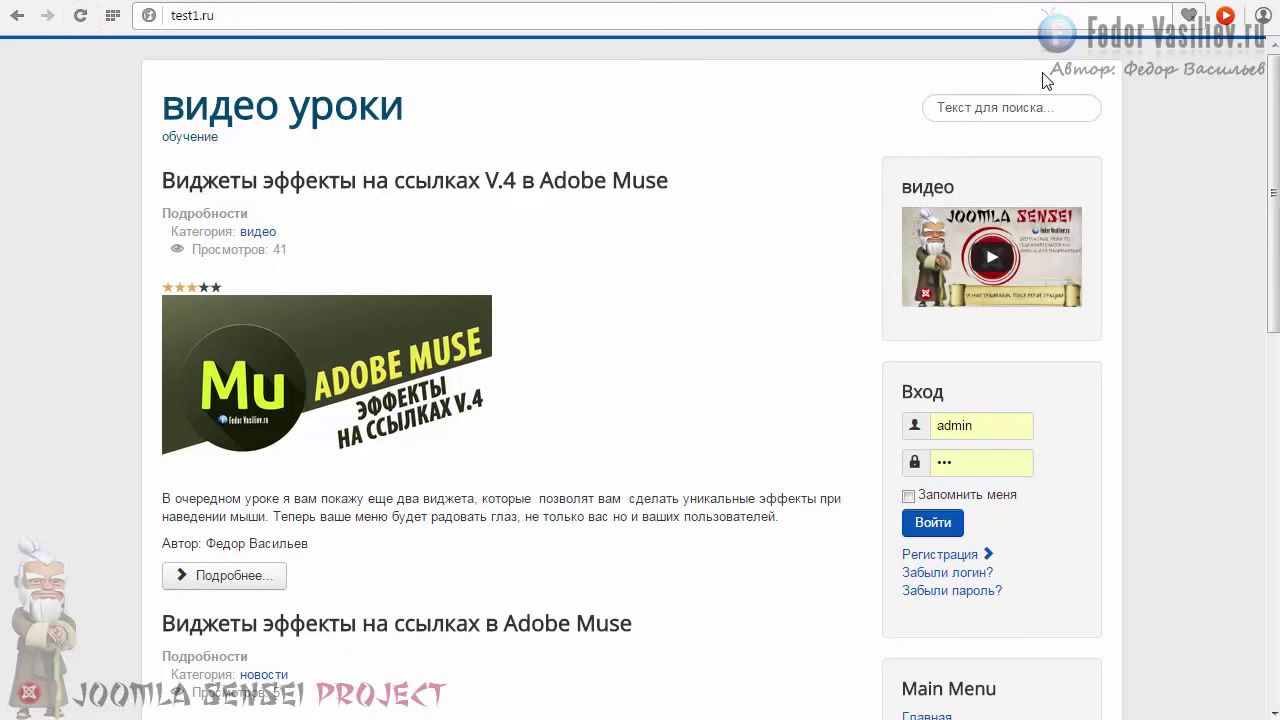
- Search the site for "виджеты" and run the suggested query "виджеты эффекты на"
{"action": "scroll", "coordinate": [687, 352], "scroll_direction": "down", "scroll_amount": 9}
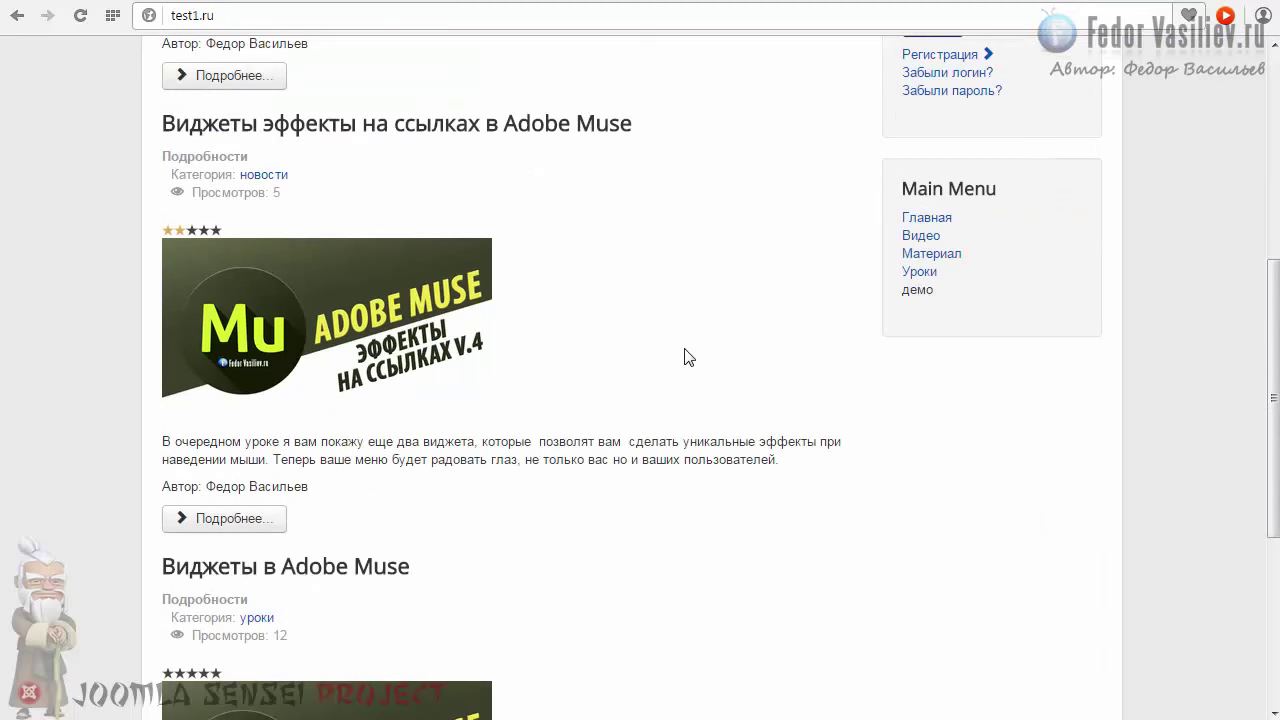
{"action": "scroll", "coordinate": [695, 354], "scroll_direction": "up", "scroll_amount": 2}
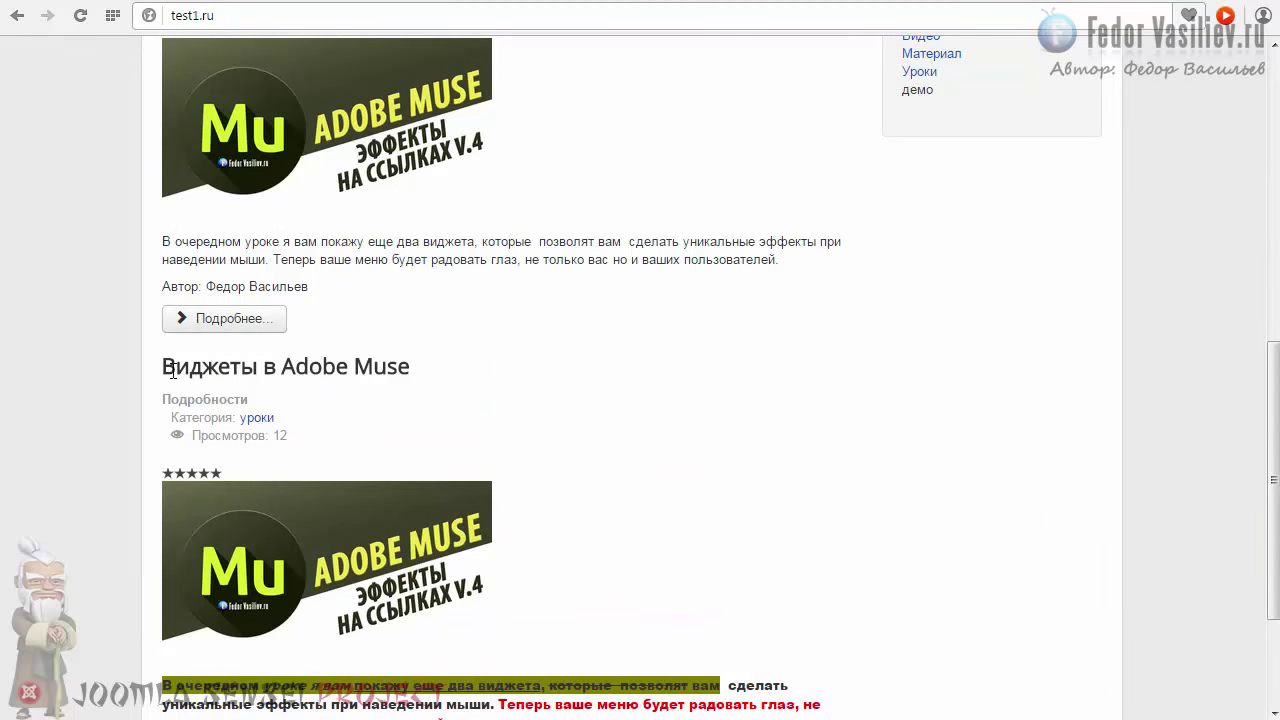
{"action": "scroll", "coordinate": [460, 392], "scroll_direction": "up", "scroll_amount": 7}
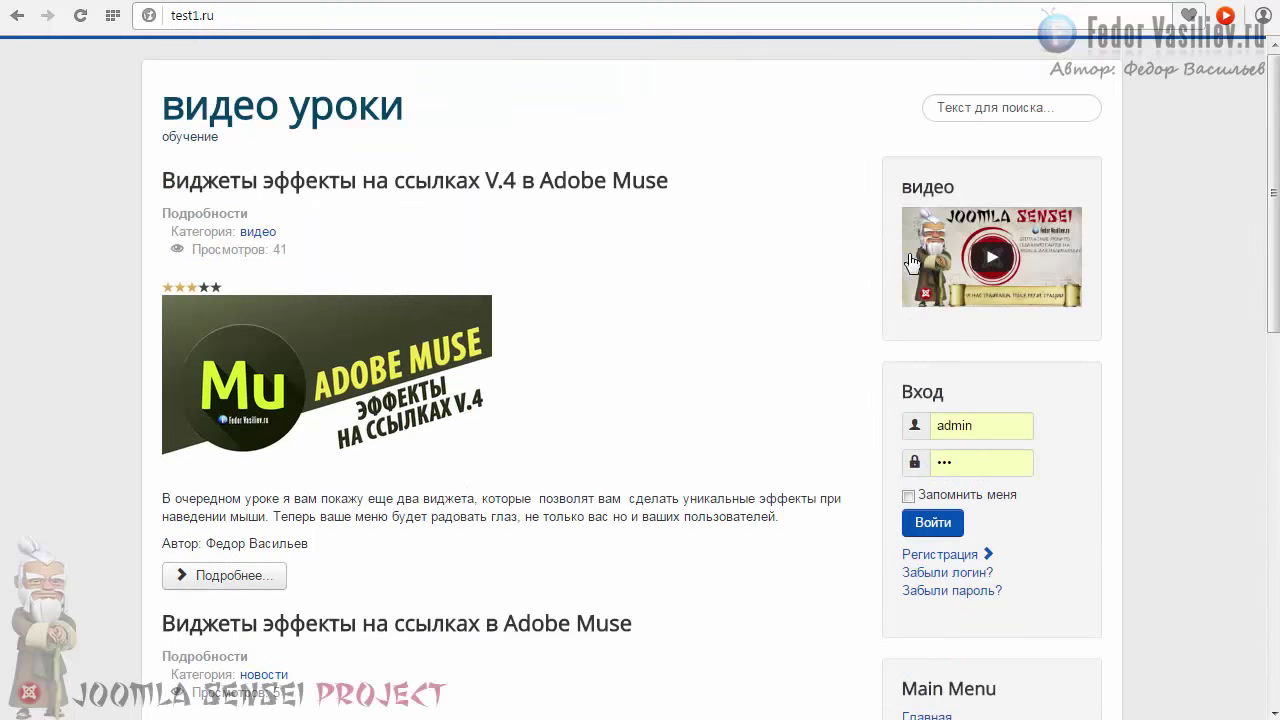
{"action": "left_click", "coordinate": [969, 110]}
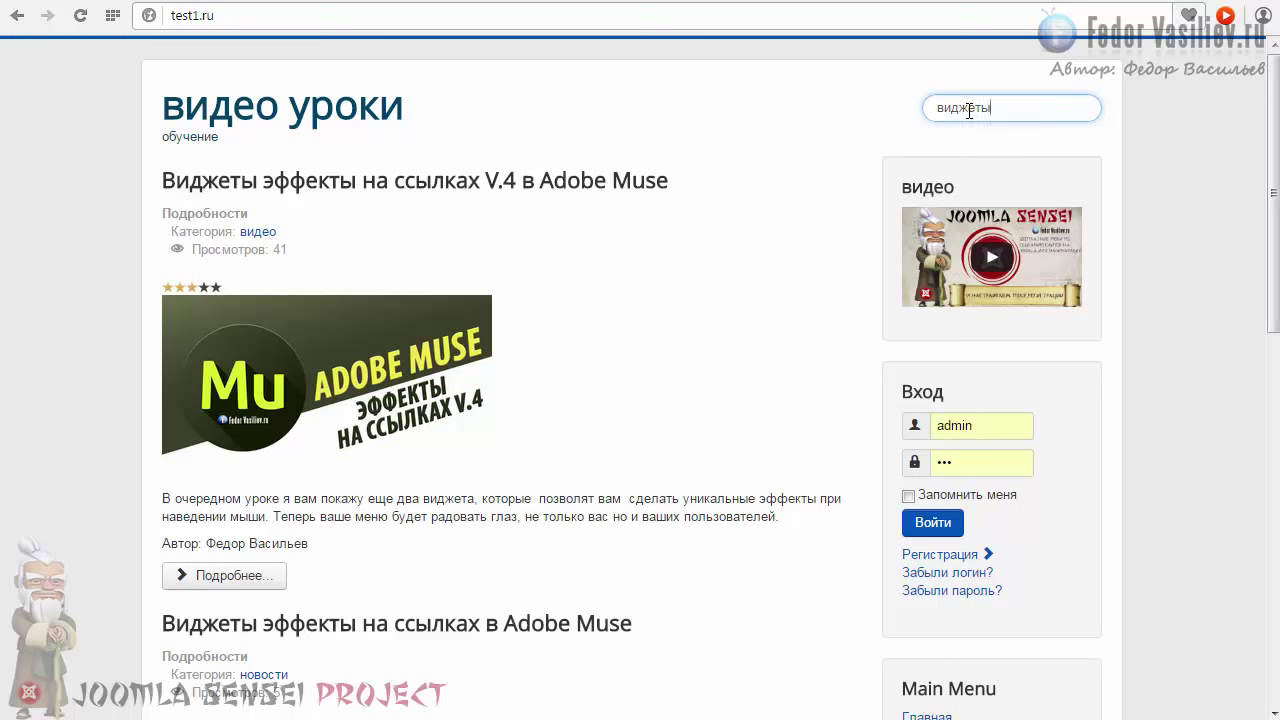
{"action": "type", "text": "виджеты"}
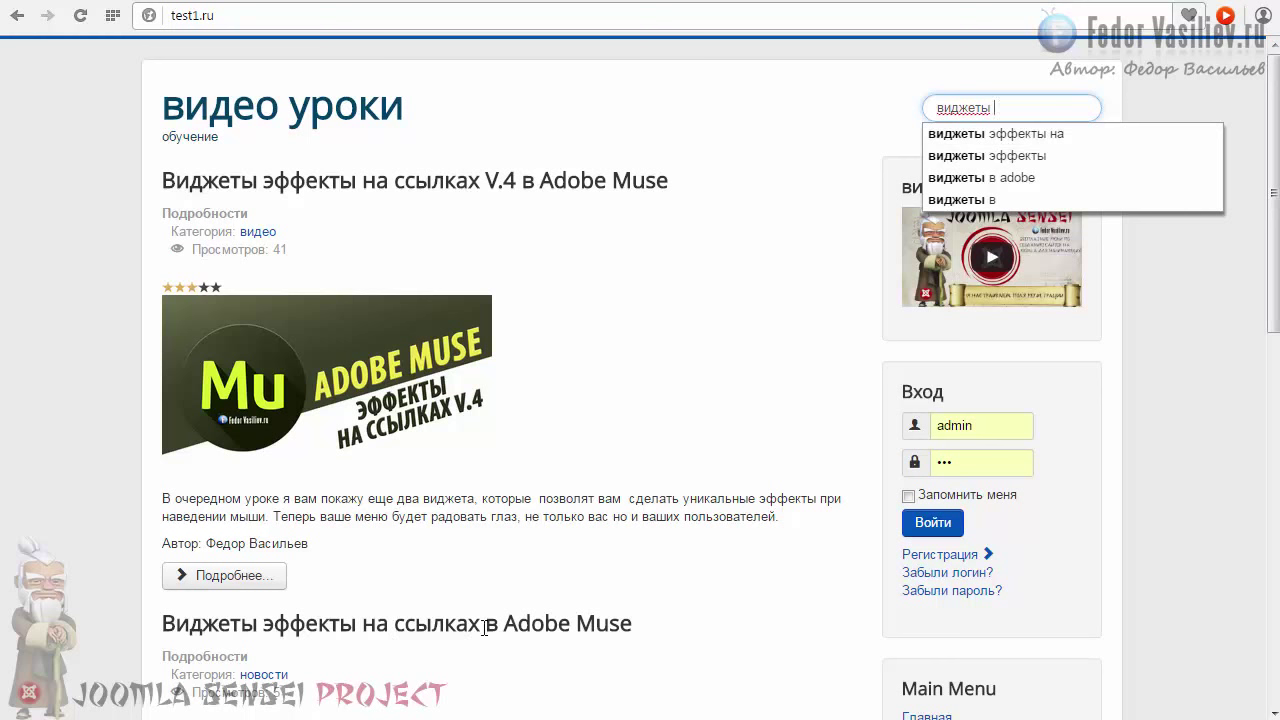
{"action": "left_click", "coordinate": [1015, 134]}
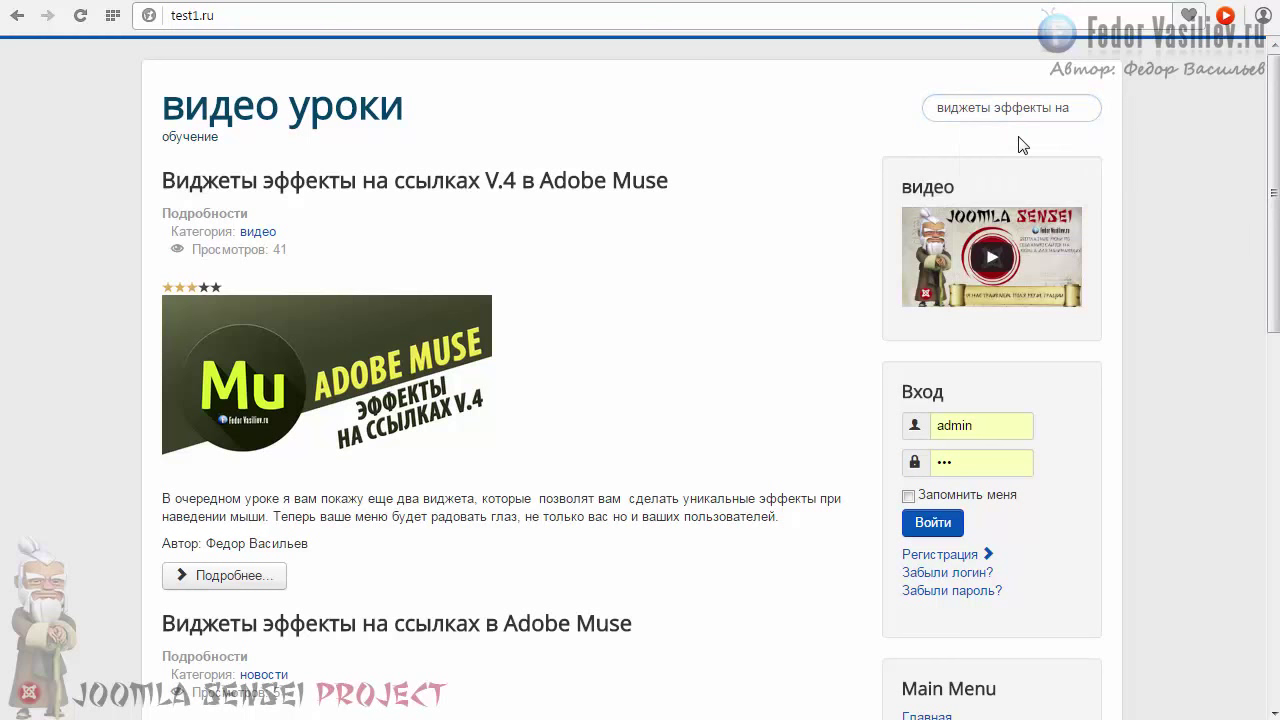
{"action": "key", "text": "Return"}
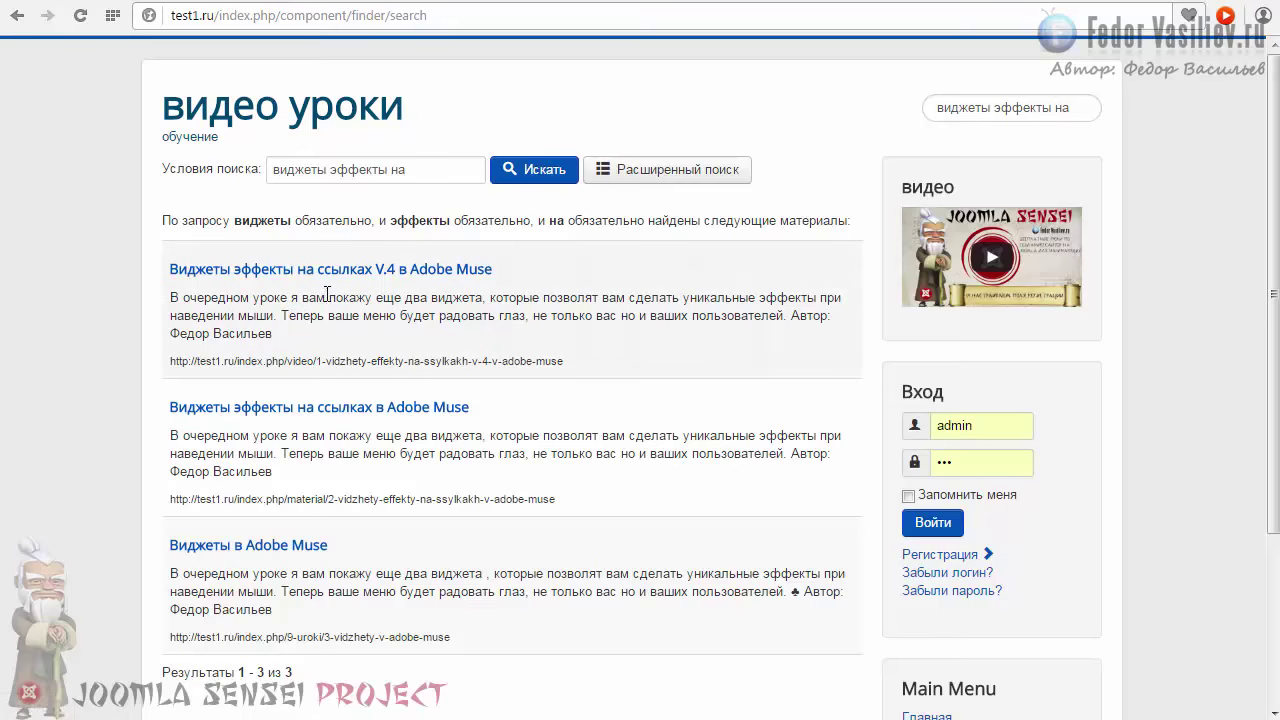
- Look through the articles found for the query
{"action": "scroll", "coordinate": [330, 292], "scroll_direction": "down", "scroll_amount": 3}
{"action": "scroll", "coordinate": [346, 290], "scroll_direction": "up", "scroll_amount": 3}
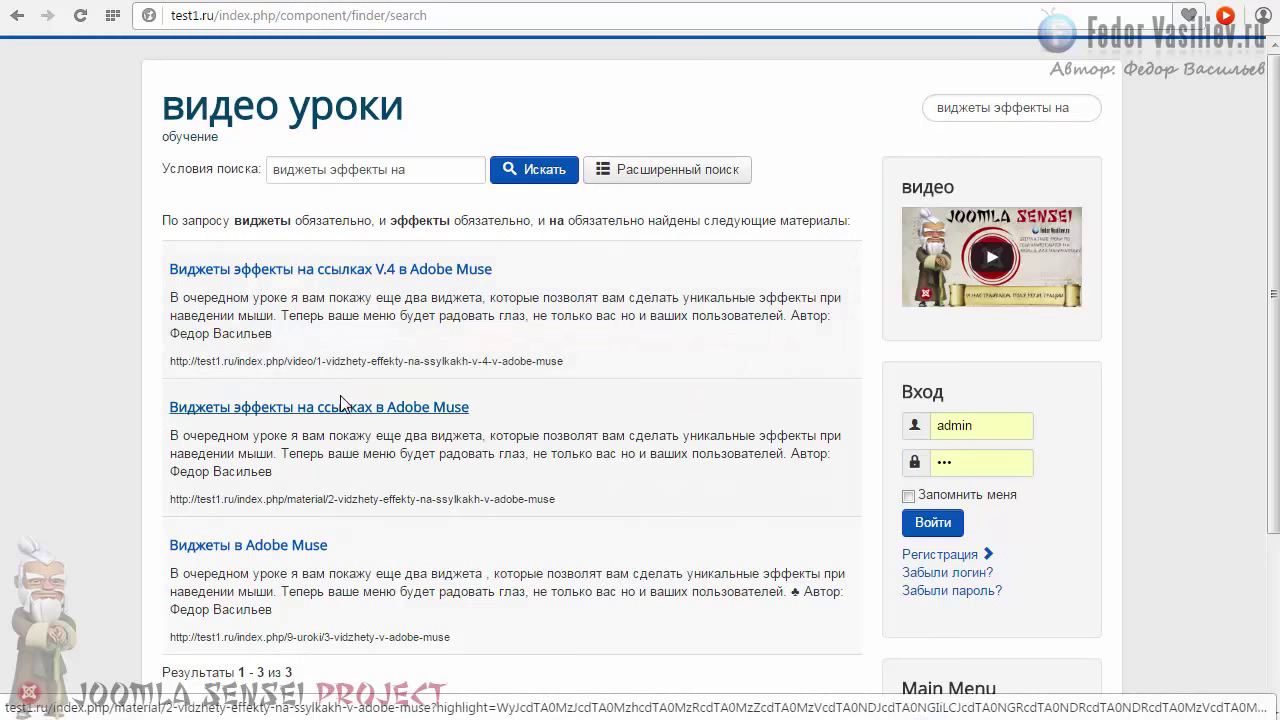
{"action": "scroll", "coordinate": [334, 400], "scroll_direction": "down", "scroll_amount": 3}
{"action": "scroll", "coordinate": [337, 420], "scroll_direction": "up", "scroll_amount": 3}
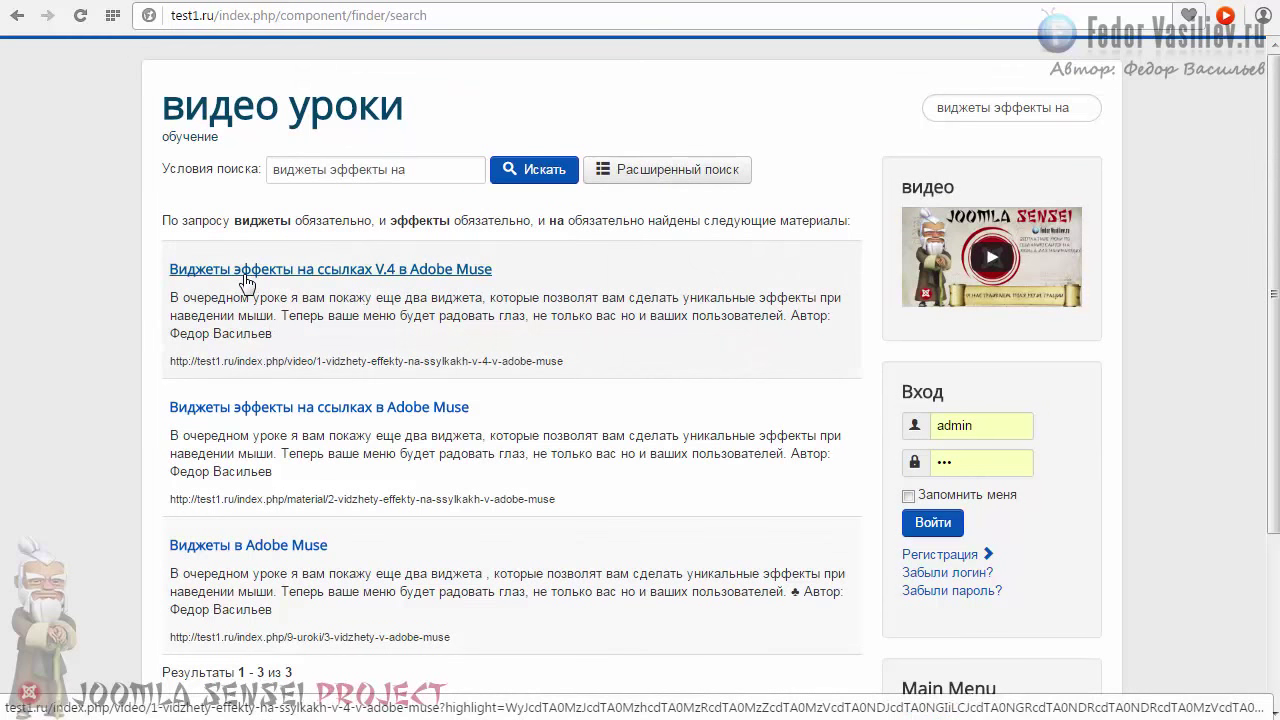
- Expand the advanced search and examine its author, category, language and type filters above the results
{"action": "left_click", "coordinate": [652, 173]}
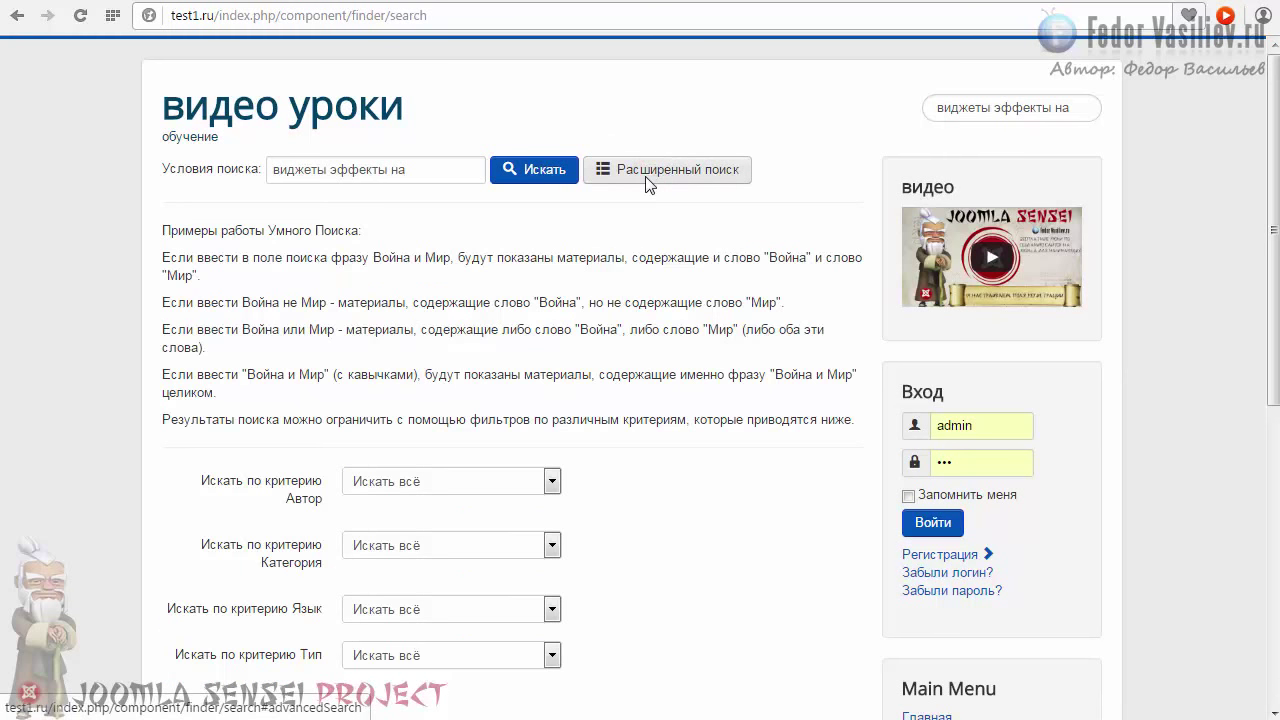
{"action": "scroll", "coordinate": [625, 228], "scroll_direction": "down", "scroll_amount": 2}
{"action": "left_click", "coordinate": [466, 281]}
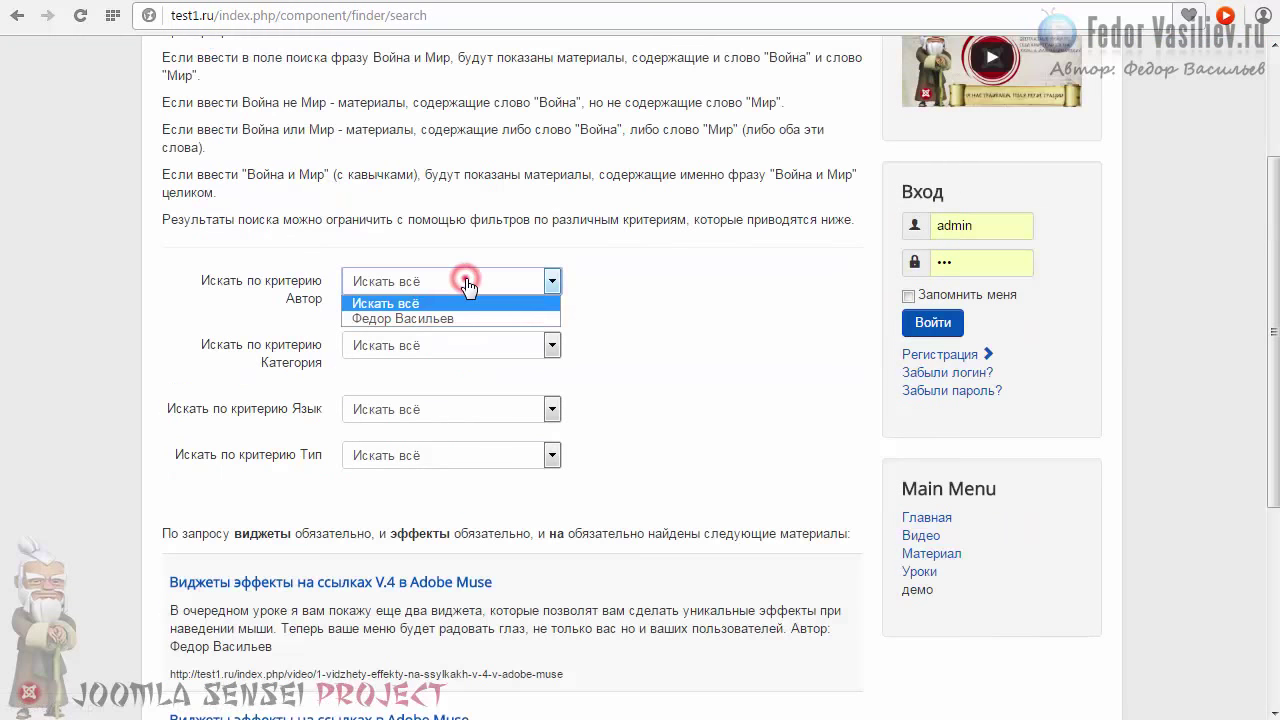
{"action": "left_click", "coordinate": [466, 281]}
{"action": "left_click", "coordinate": [432, 350]}
{"action": "left_click", "coordinate": [429, 346]}
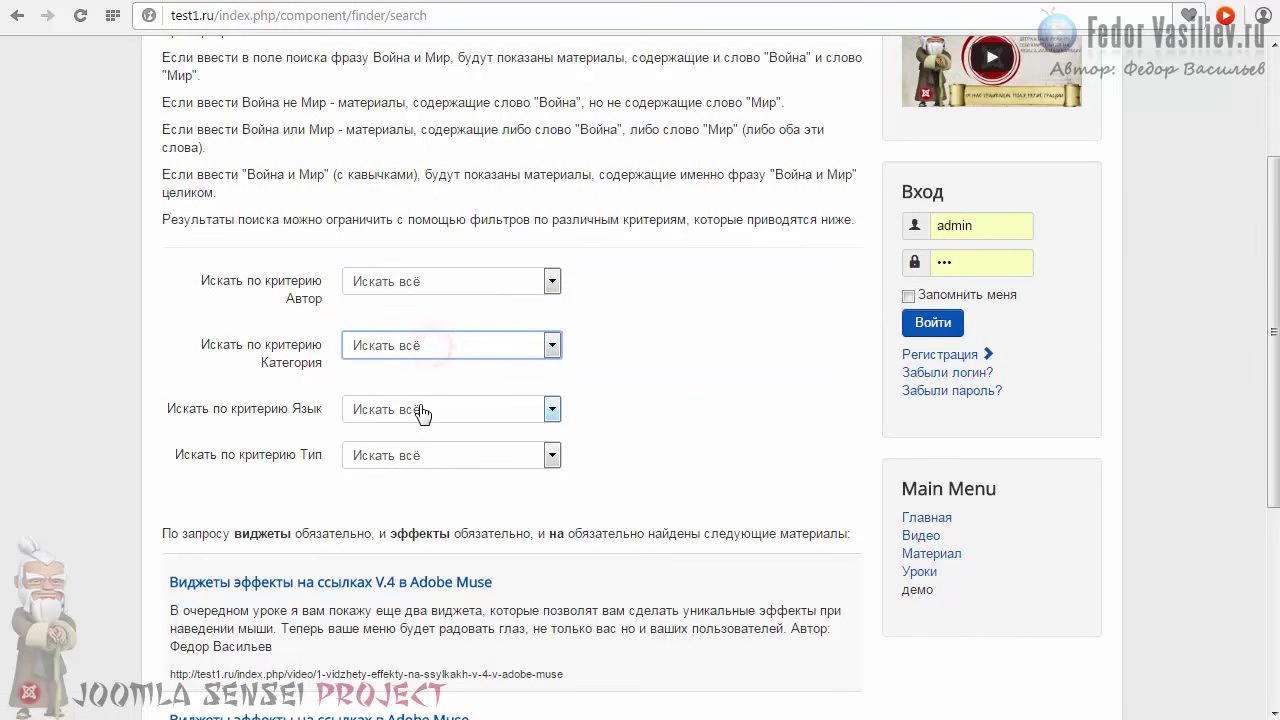
{"action": "left_click", "coordinate": [422, 410]}
{"action": "left_click", "coordinate": [423, 409]}
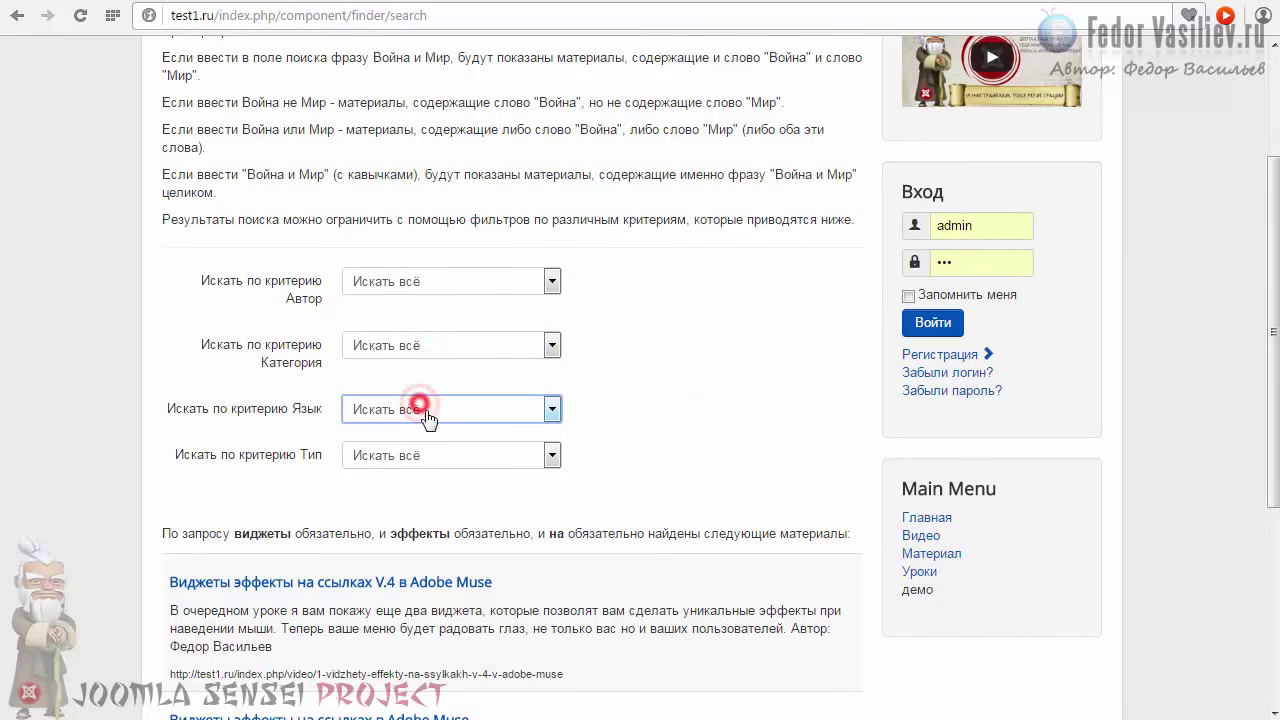
{"action": "left_click", "coordinate": [423, 452]}
{"action": "left_click", "coordinate": [425, 453]}
{"action": "scroll", "coordinate": [558, 400], "scroll_direction": "down", "scroll_amount": 4}
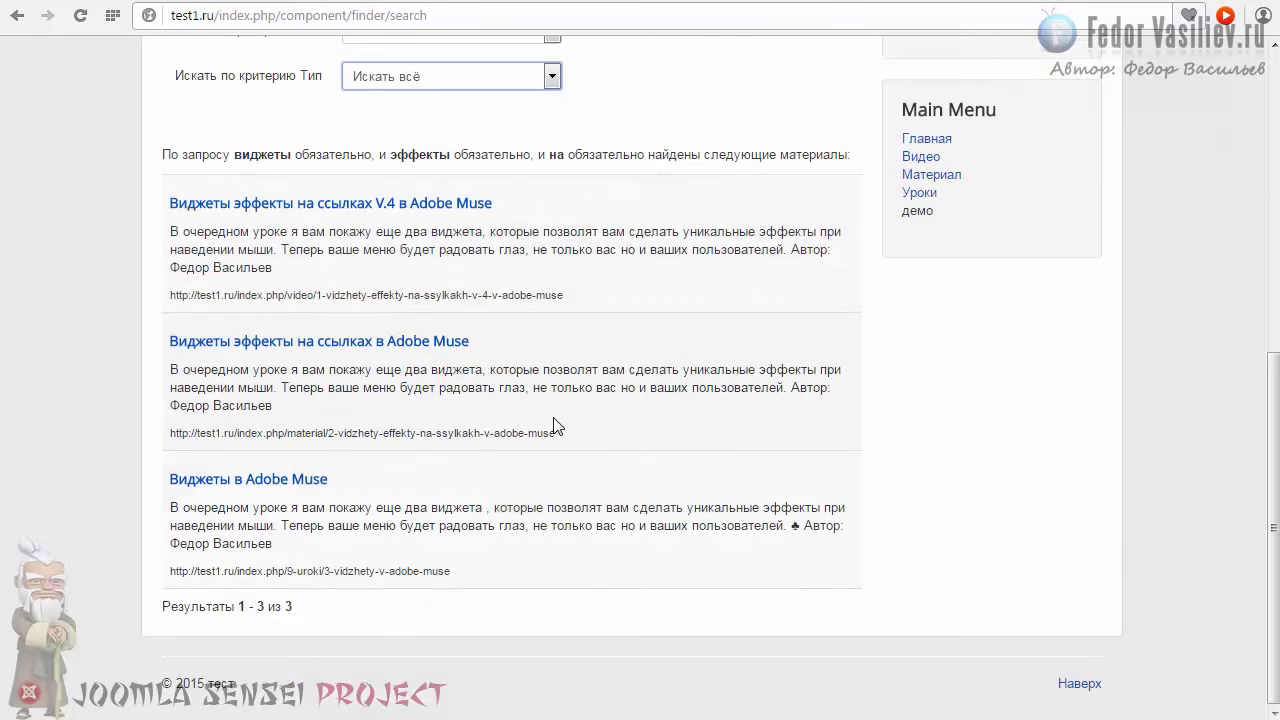
{"action": "scroll", "coordinate": [554, 346], "scroll_direction": "up", "scroll_amount": 6}
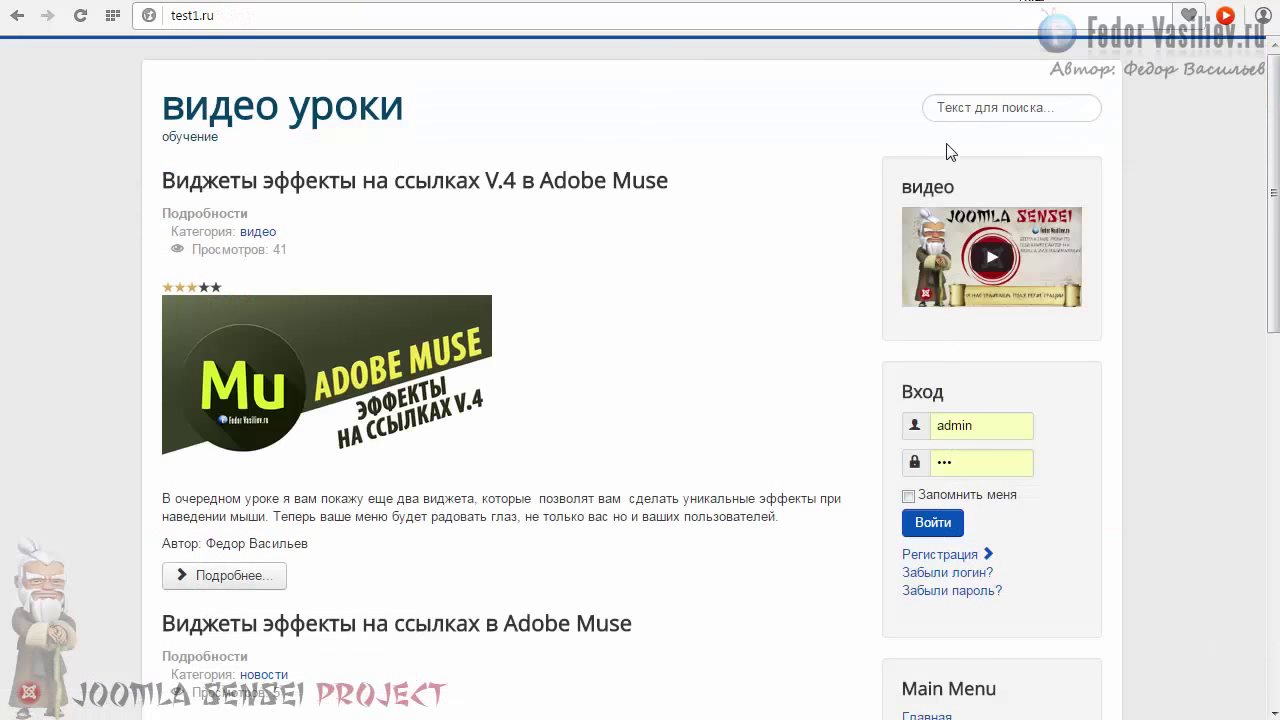
- Set the smart search module's ItemID to the "Главная" menu item and save the module
{"action": "left_click", "coordinate": [944, 109]}
{"action": "left_click", "coordinate": [961, 133]}
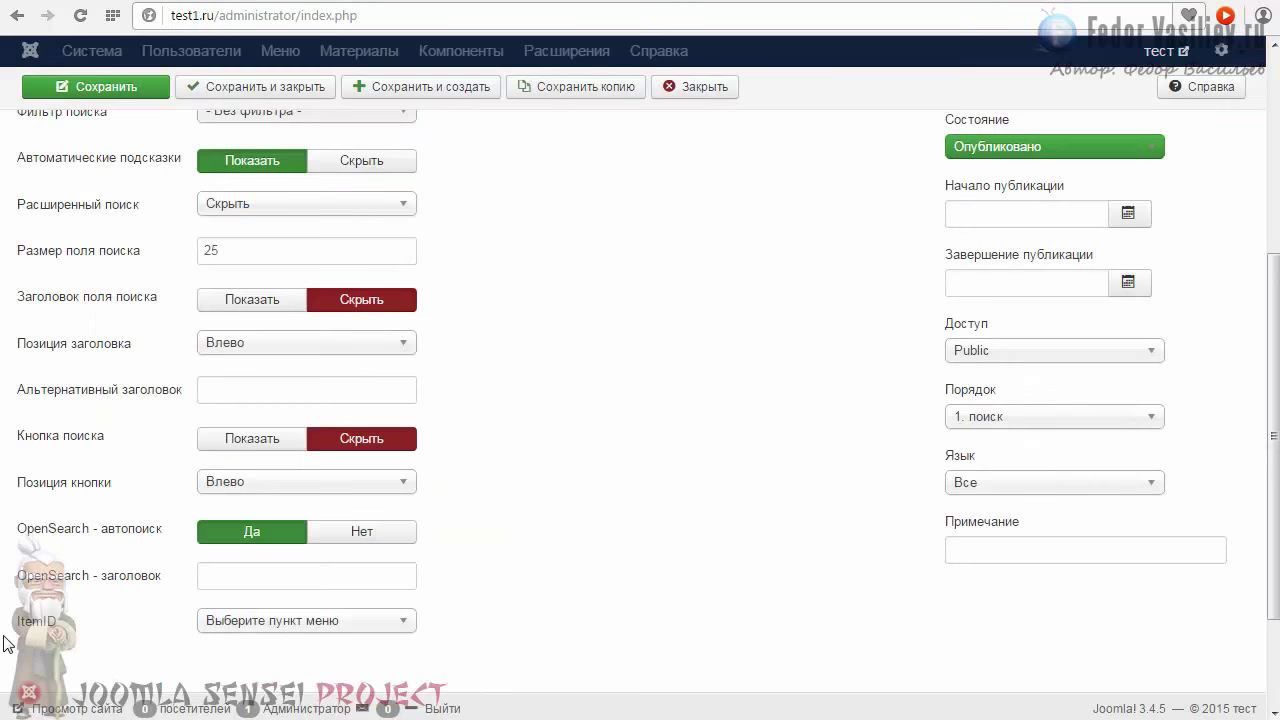
{"action": "left_click", "coordinate": [232, 620]}
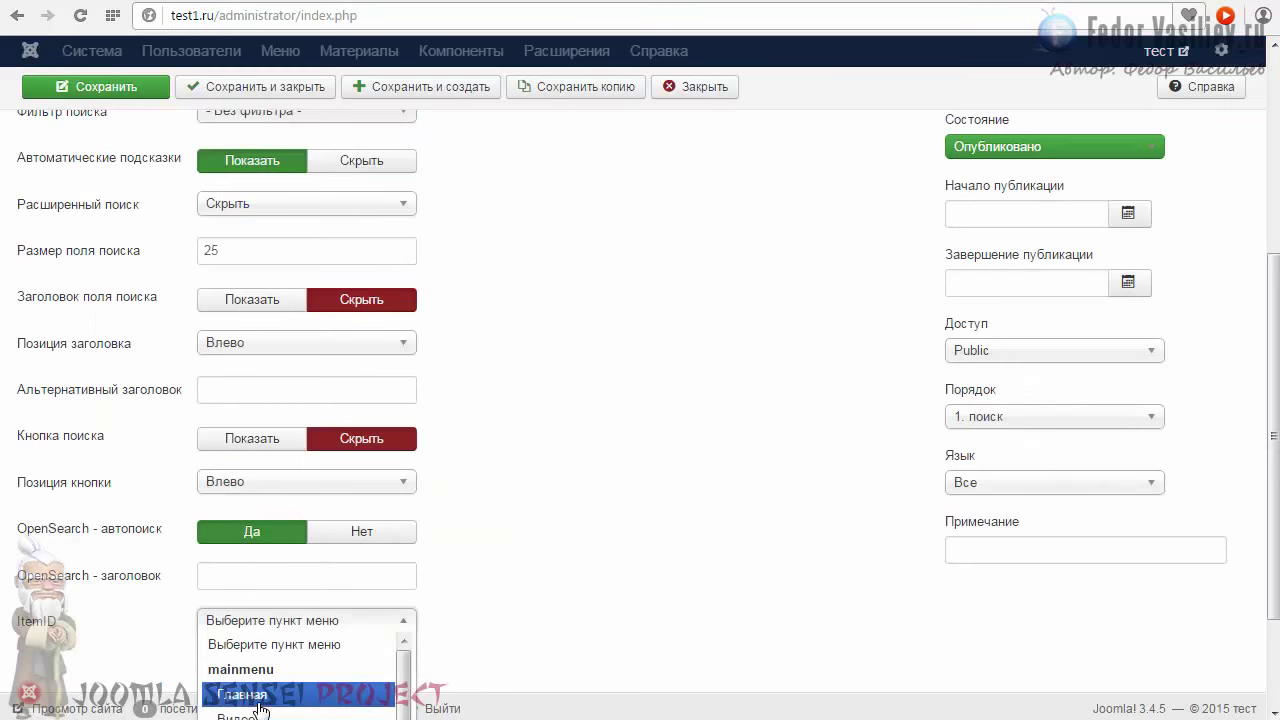
{"action": "left_click", "coordinate": [323, 690]}
{"action": "scroll", "coordinate": [560, 557], "scroll_direction": "up", "scroll_amount": 3}
{"action": "key", "text": "ctrl+s"}
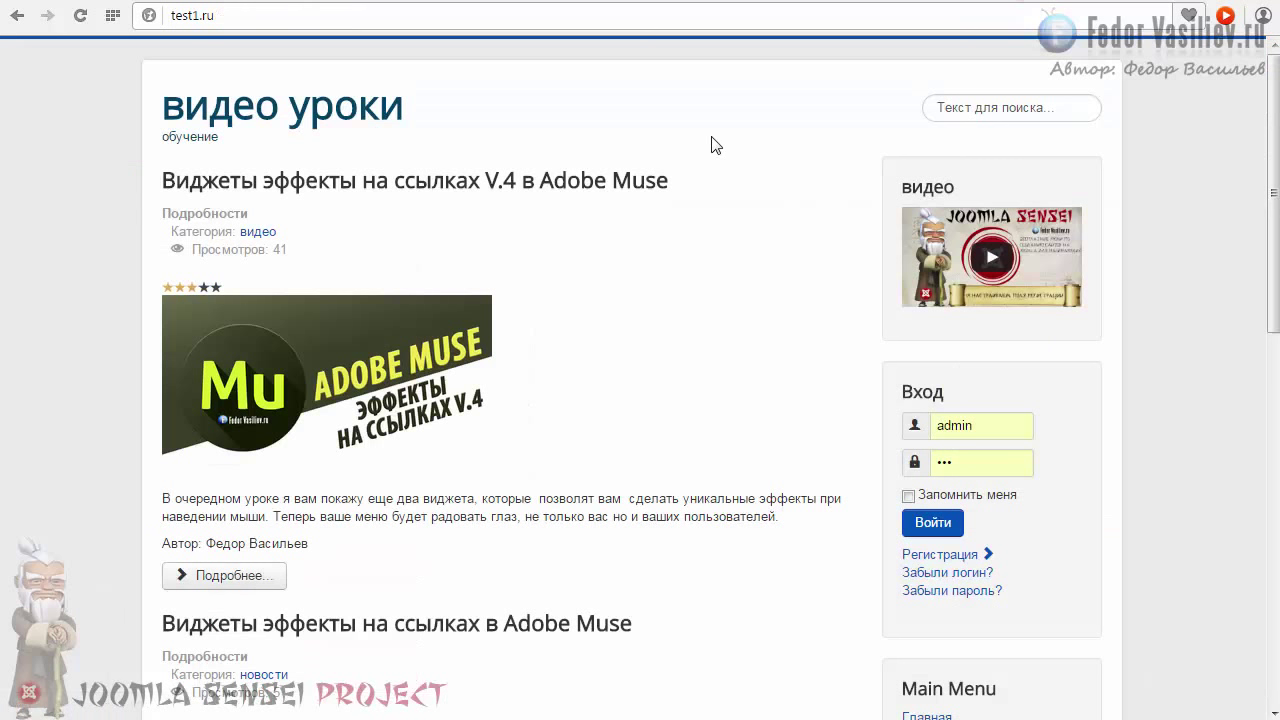
- Test the front page's search field with the meaningless query "акемнемн"
{"action": "left_click", "coordinate": [999, 107]}
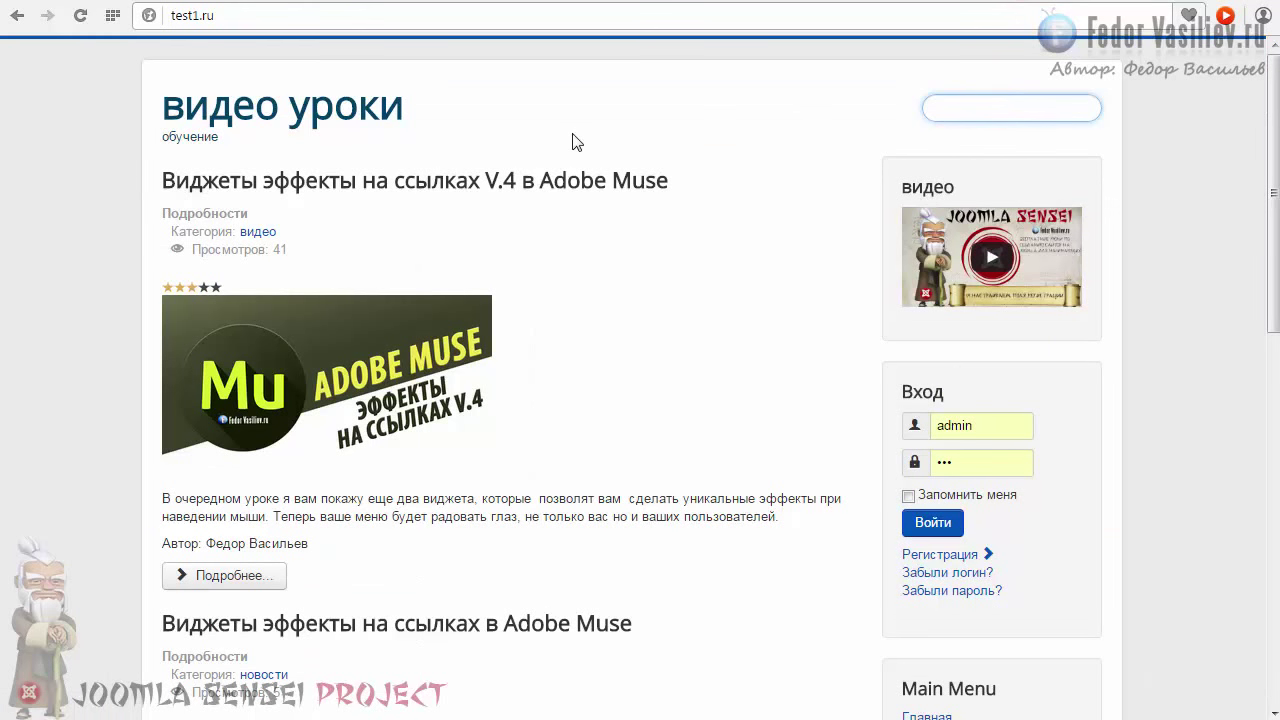
{"action": "left_click_drag", "start_coordinate": [1273, 258], "coordinate": [1273, 650]}
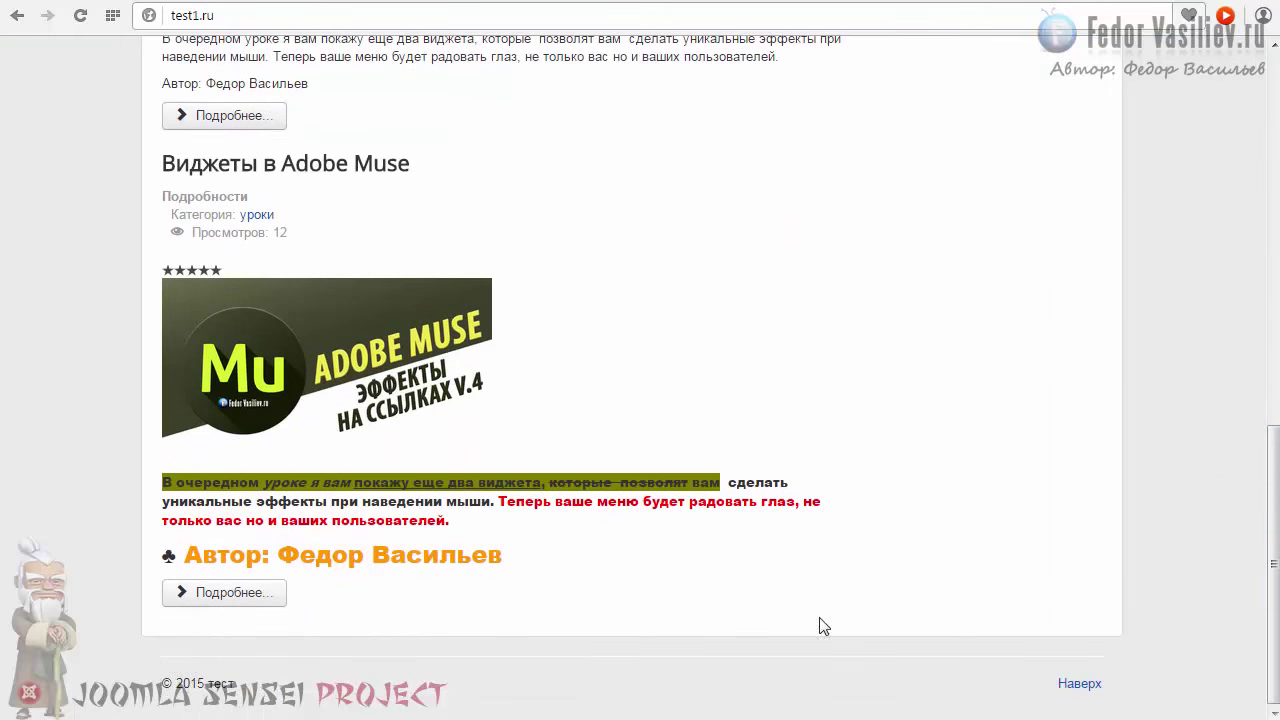
{"action": "left_click_drag", "start_coordinate": [1273, 650], "coordinate": [1273, 258]}
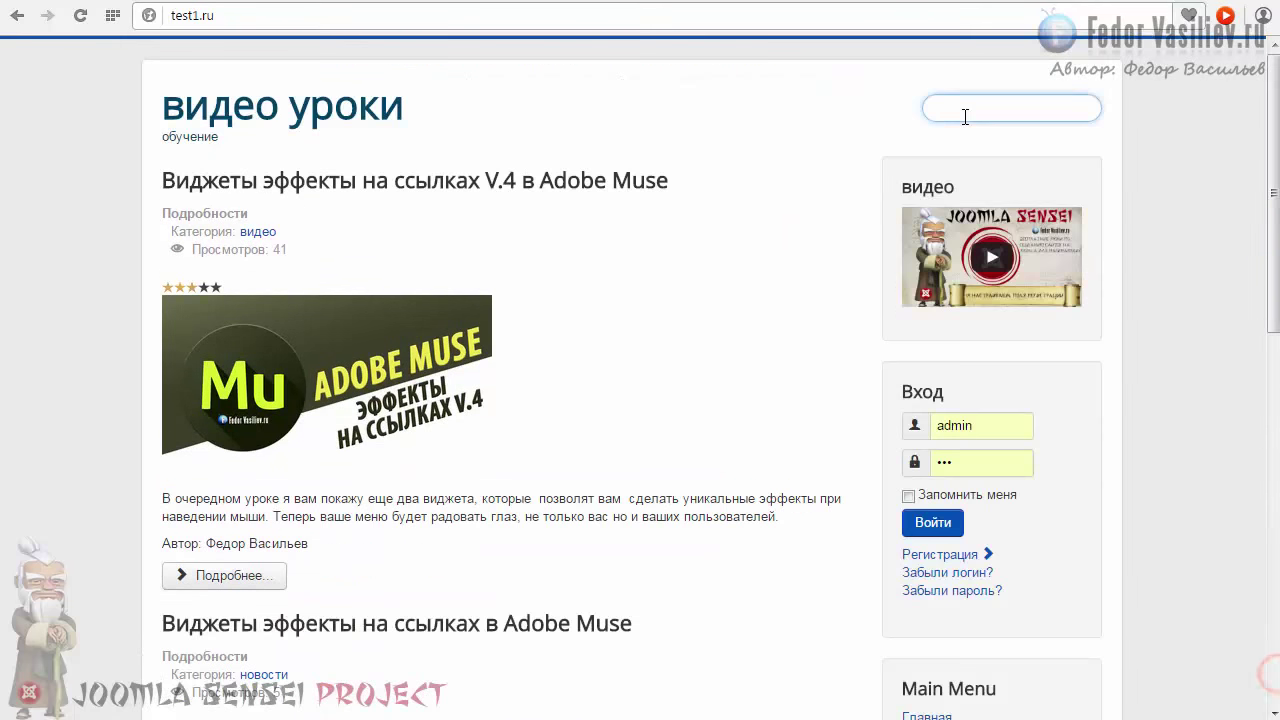
{"action": "type", "text": "акемн"}
{"action": "type", "text": "емн"}
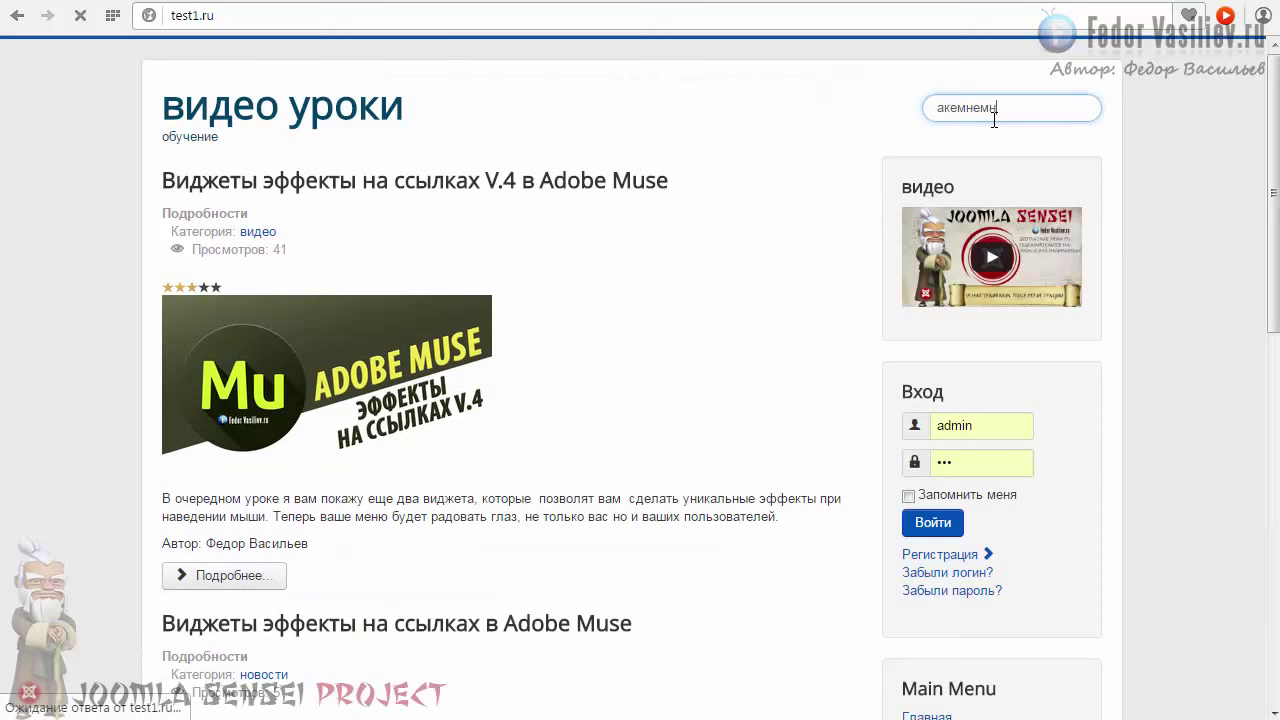
{"action": "key", "text": "Return"}
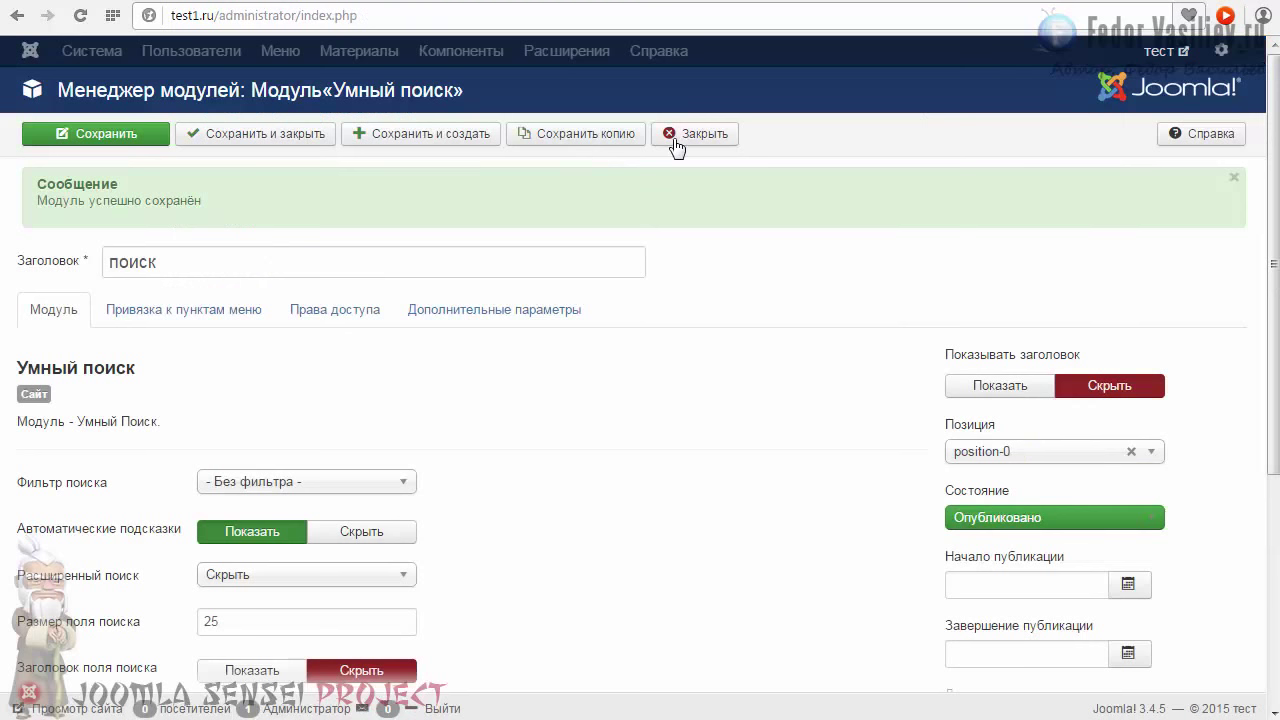
- Close the smart search module and start a new item in the Main Menu
{"action": "left_click", "coordinate": [680, 140]}
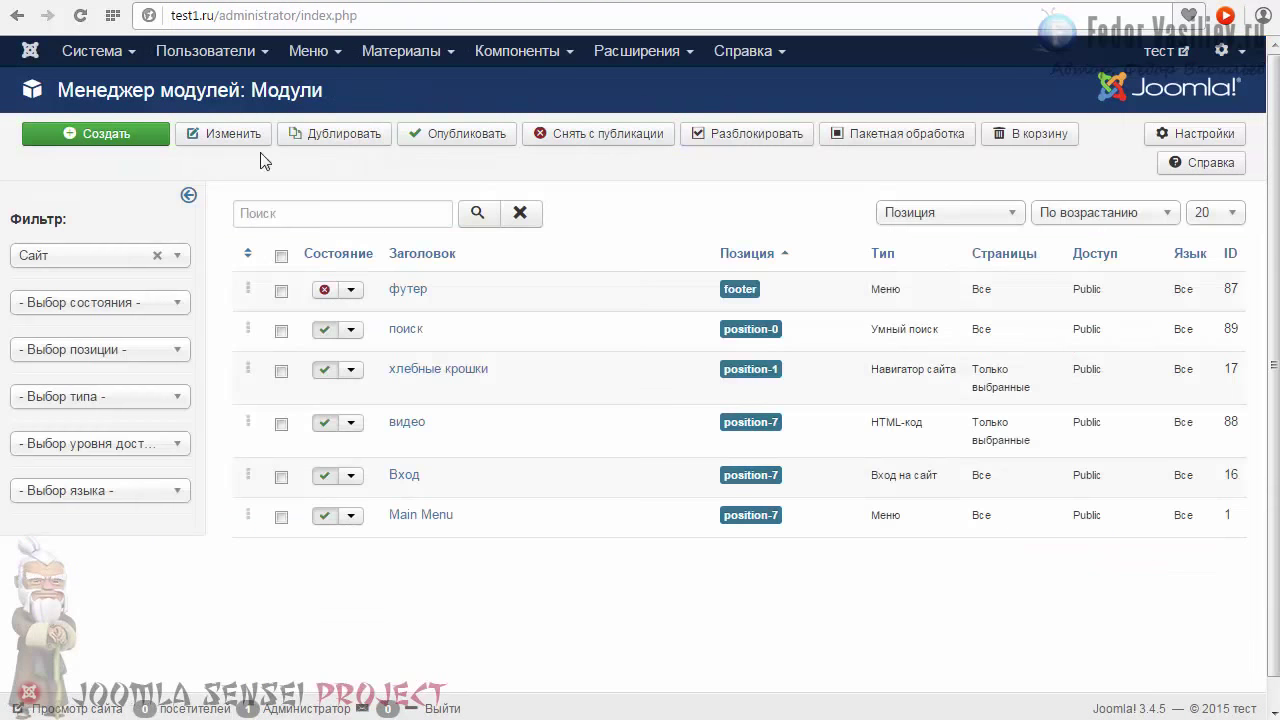
{"action": "left_click", "coordinate": [305, 50]}
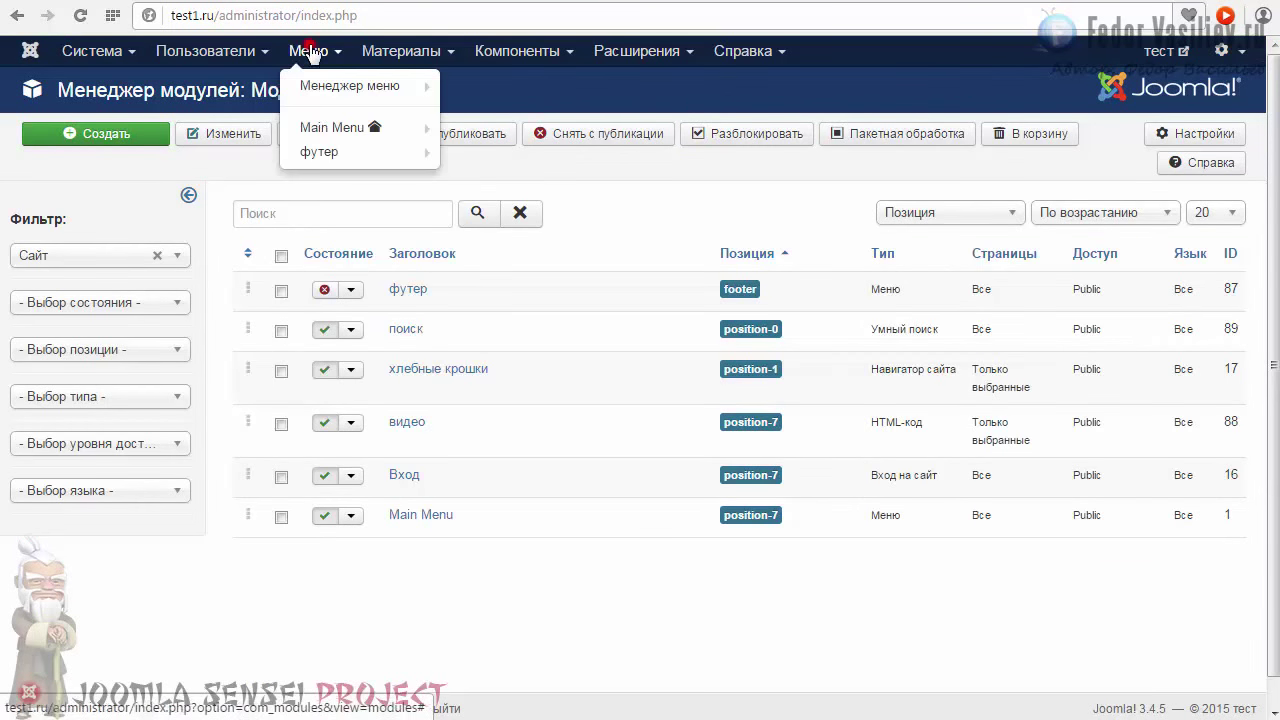
{"action": "left_click", "coordinate": [323, 129]}
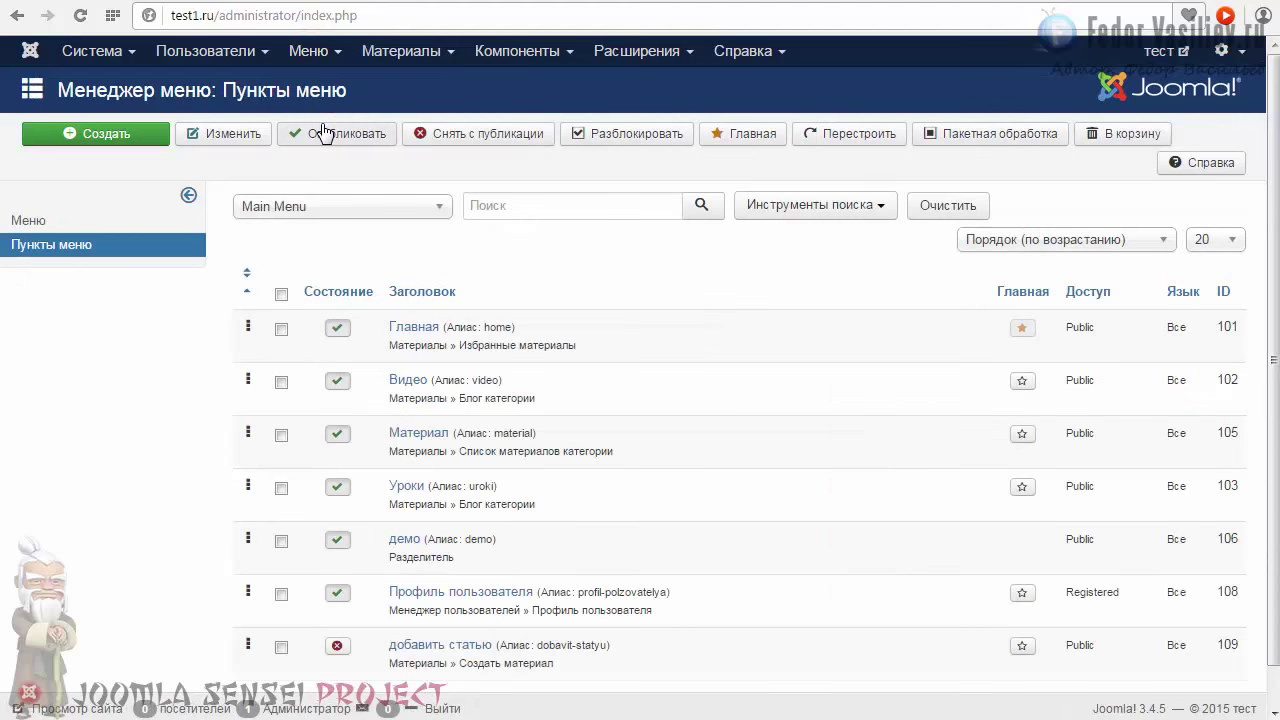
{"action": "left_click", "coordinate": [148, 145]}
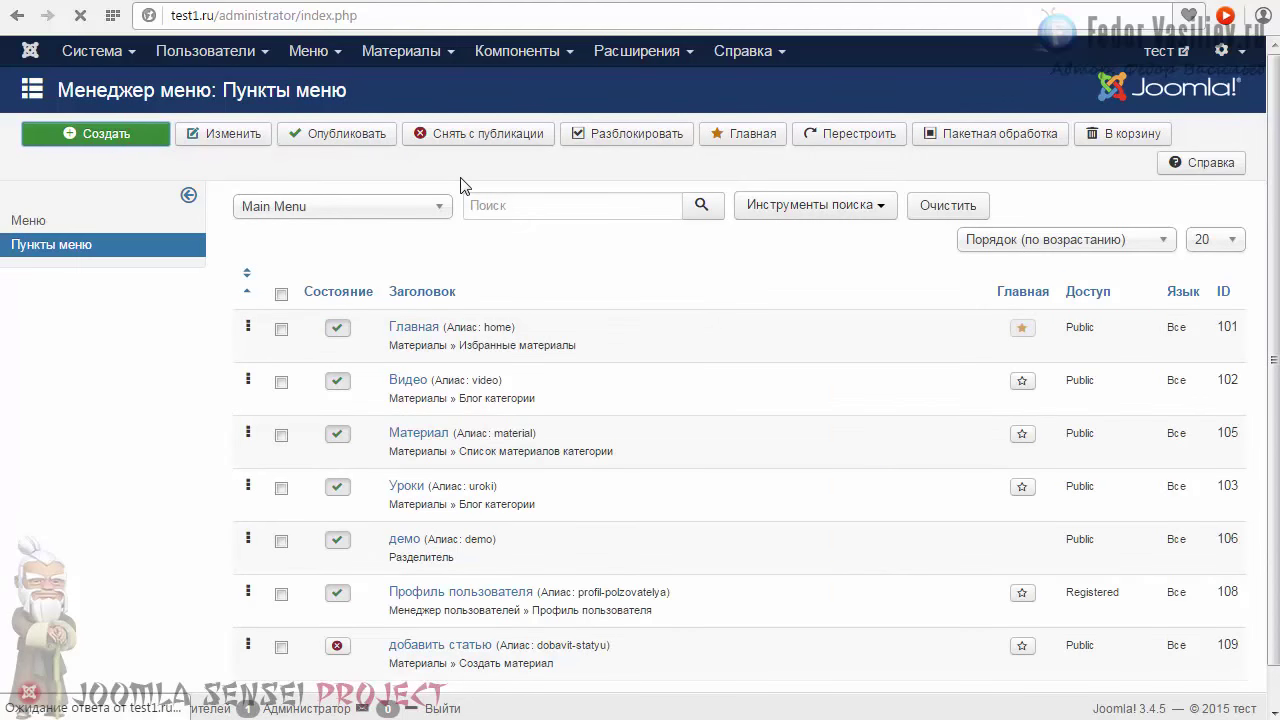
- Set the new menu item's type to "Форма поиска и список результатов поиска" from the "Поиск" group
{"action": "left_click", "coordinate": [412, 287]}
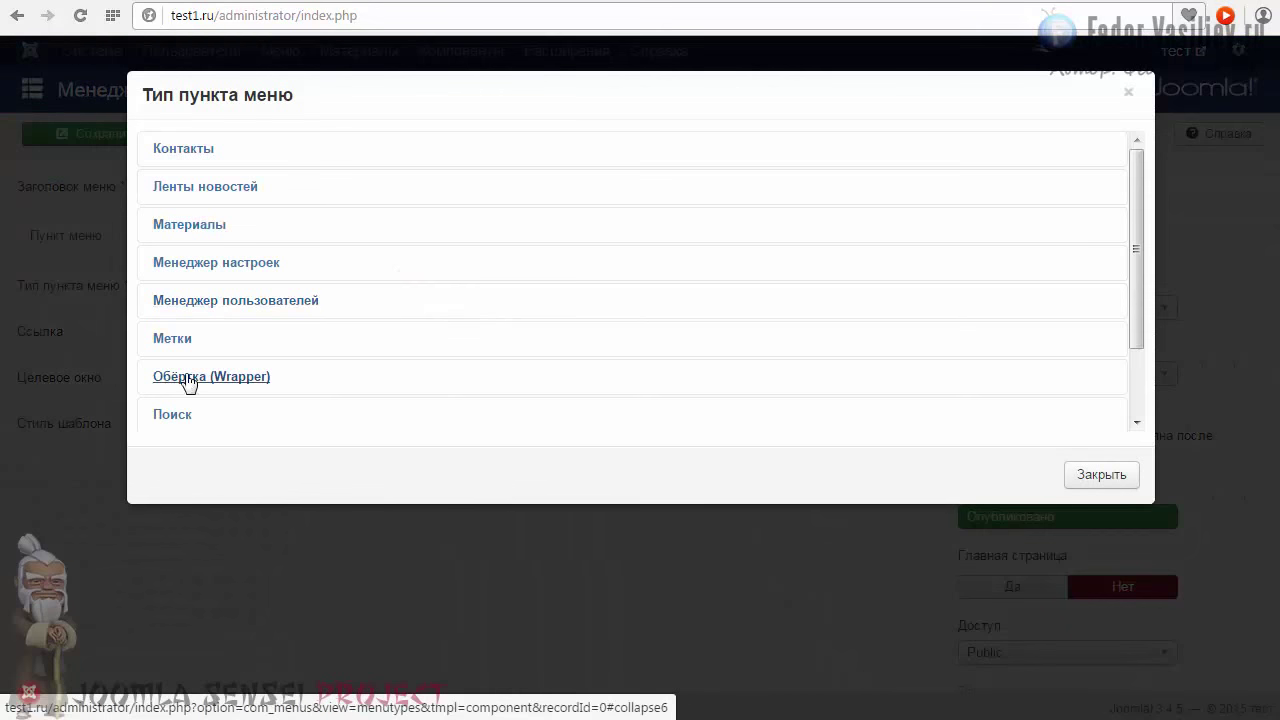
{"action": "scroll", "coordinate": [168, 436], "scroll_direction": "down", "scroll_amount": 1}
{"action": "left_click", "coordinate": [172, 320]}
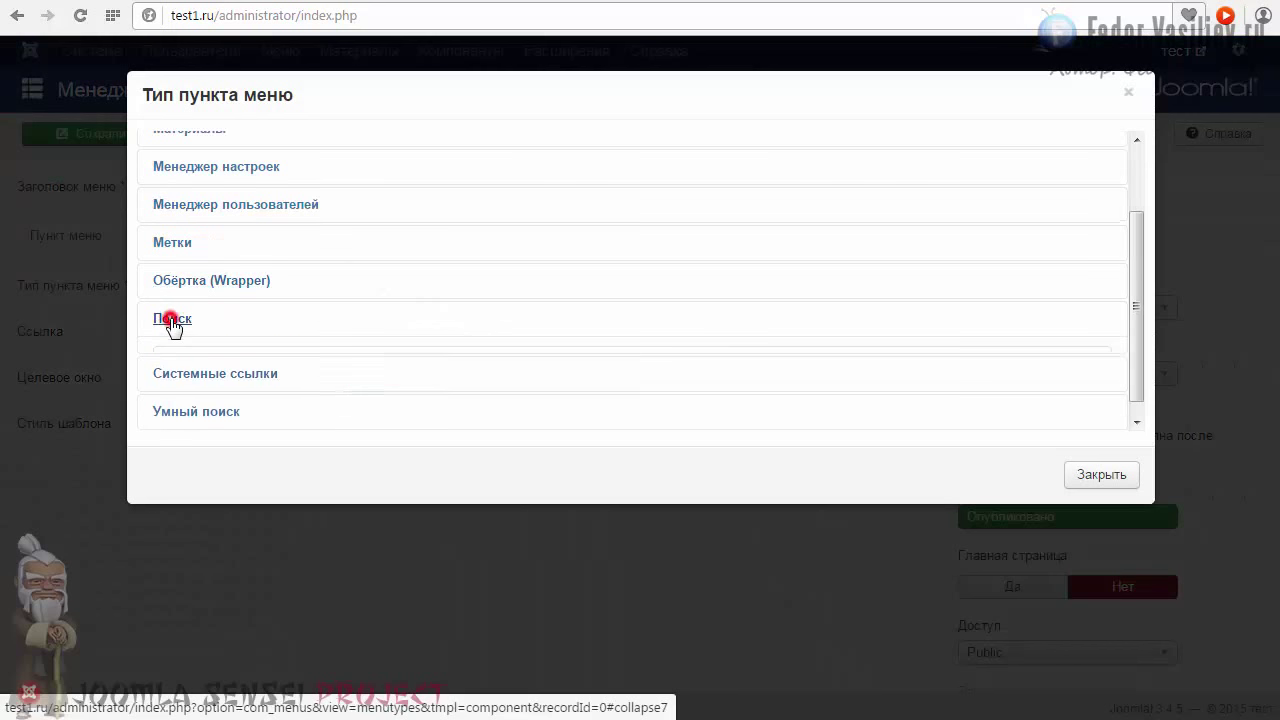
{"action": "scroll", "coordinate": [397, 240], "scroll_direction": "down", "scroll_amount": 1}
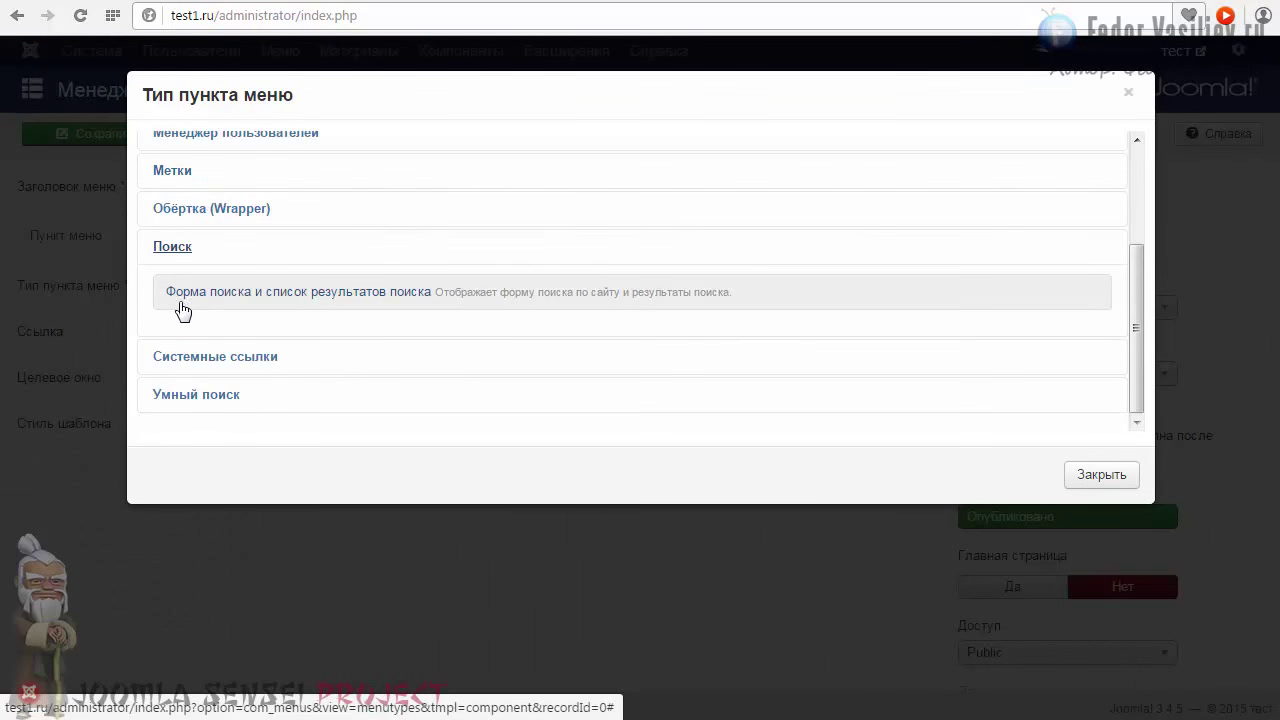
{"action": "left_click", "coordinate": [366, 293]}
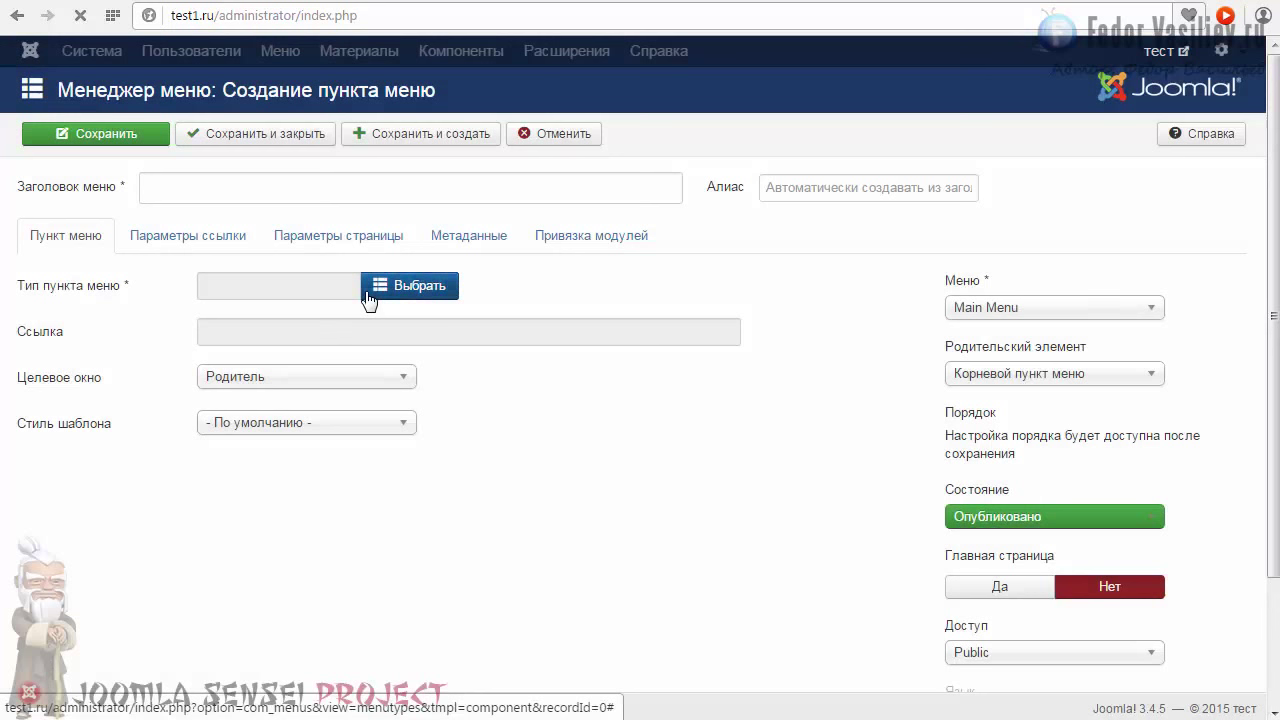
- Title the menu item "поиск" and save it
{"action": "left_click", "coordinate": [197, 192]}
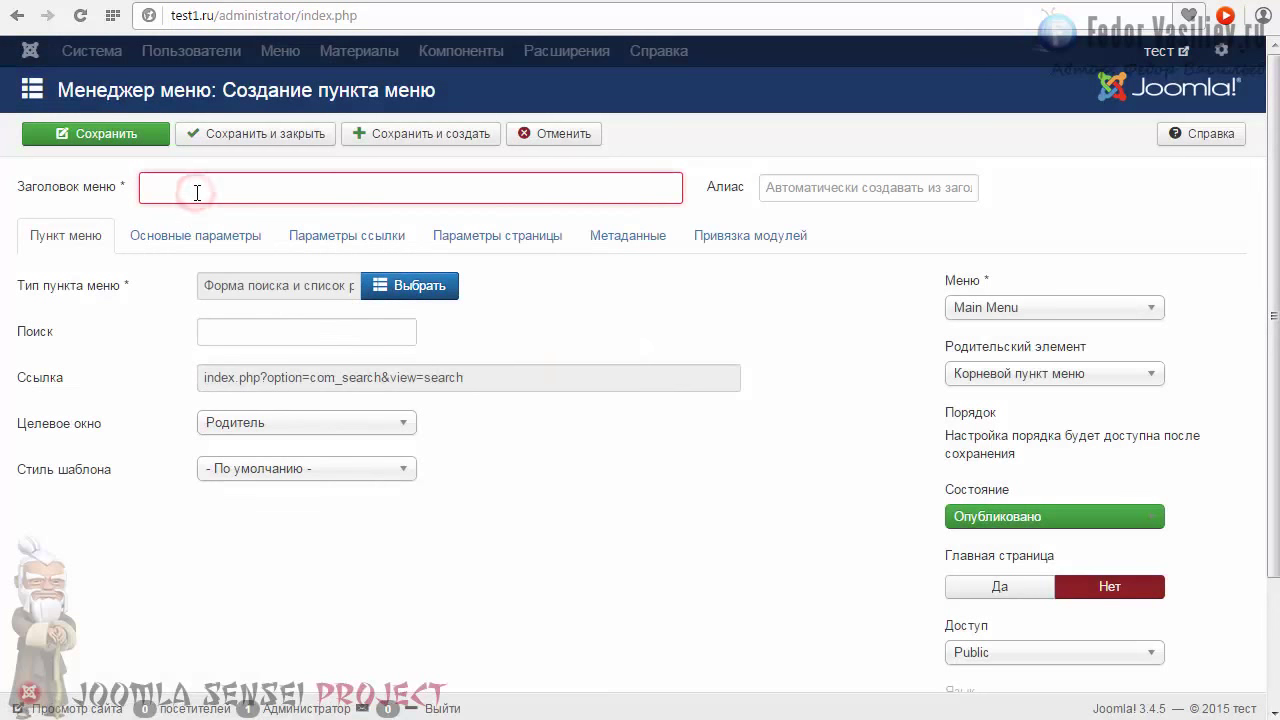
{"action": "type", "text": "поиск"}
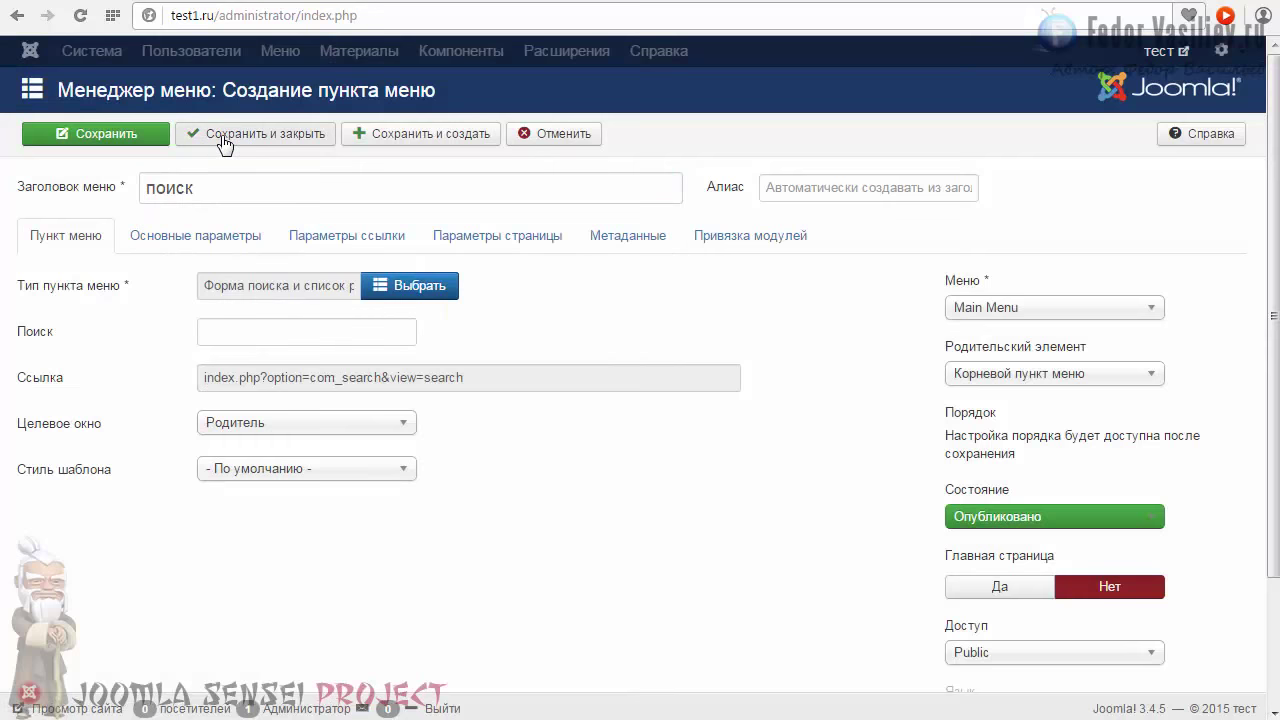
{"action": "left_click", "coordinate": [166, 140]}
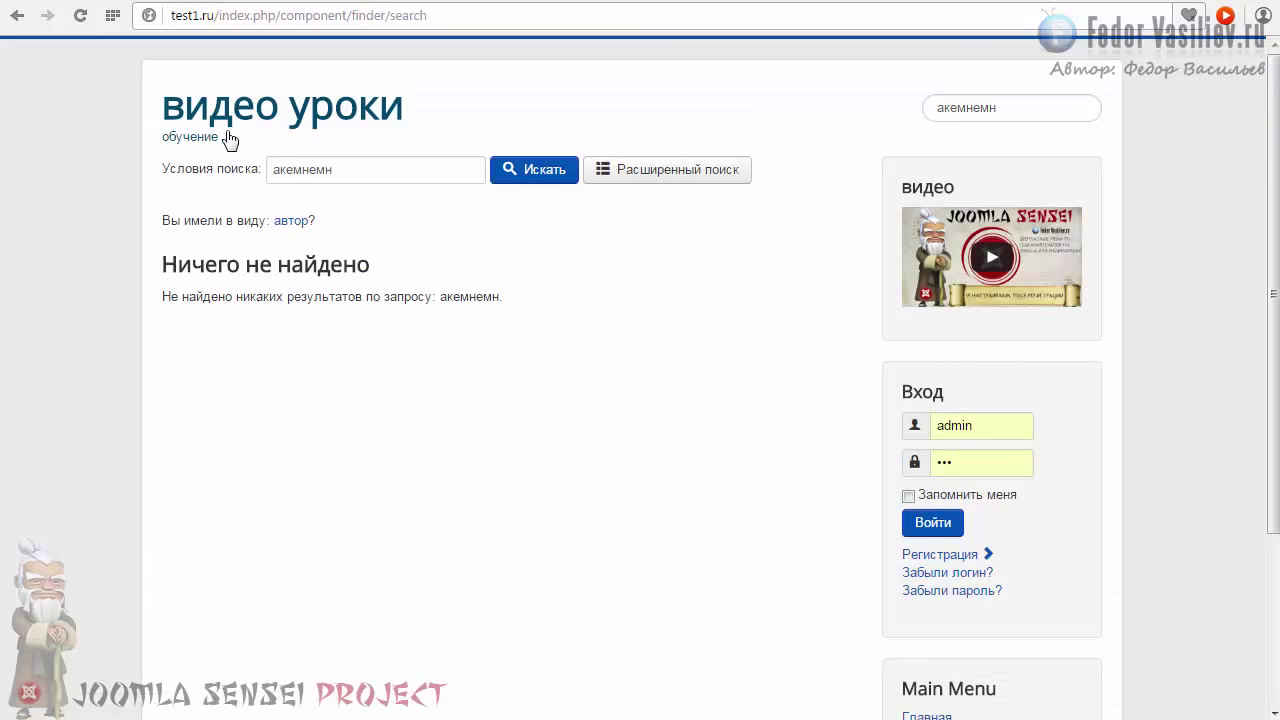
- On the site, follow the "поиск" link in the Main Menu and examine the search form's matching, ordering and scope options
{"action": "left_click", "coordinate": [228, 135]}
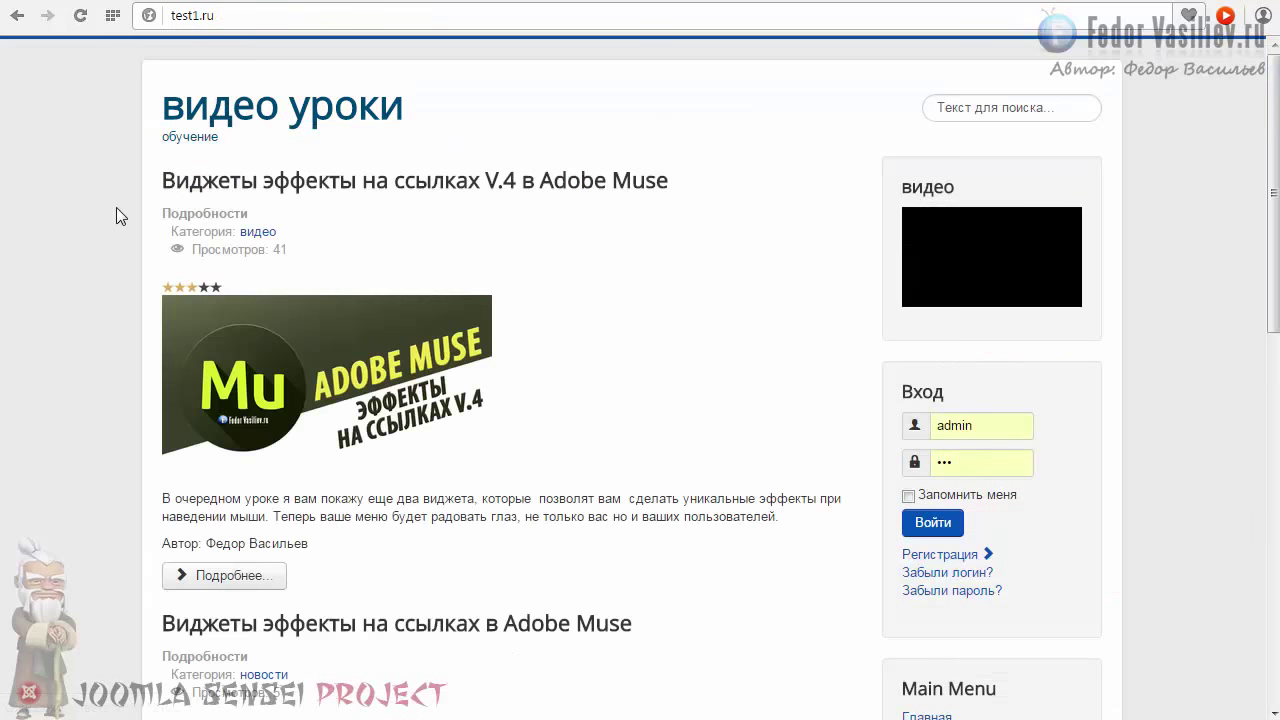
{"action": "scroll", "coordinate": [449, 243], "scroll_direction": "down", "scroll_amount": 3}
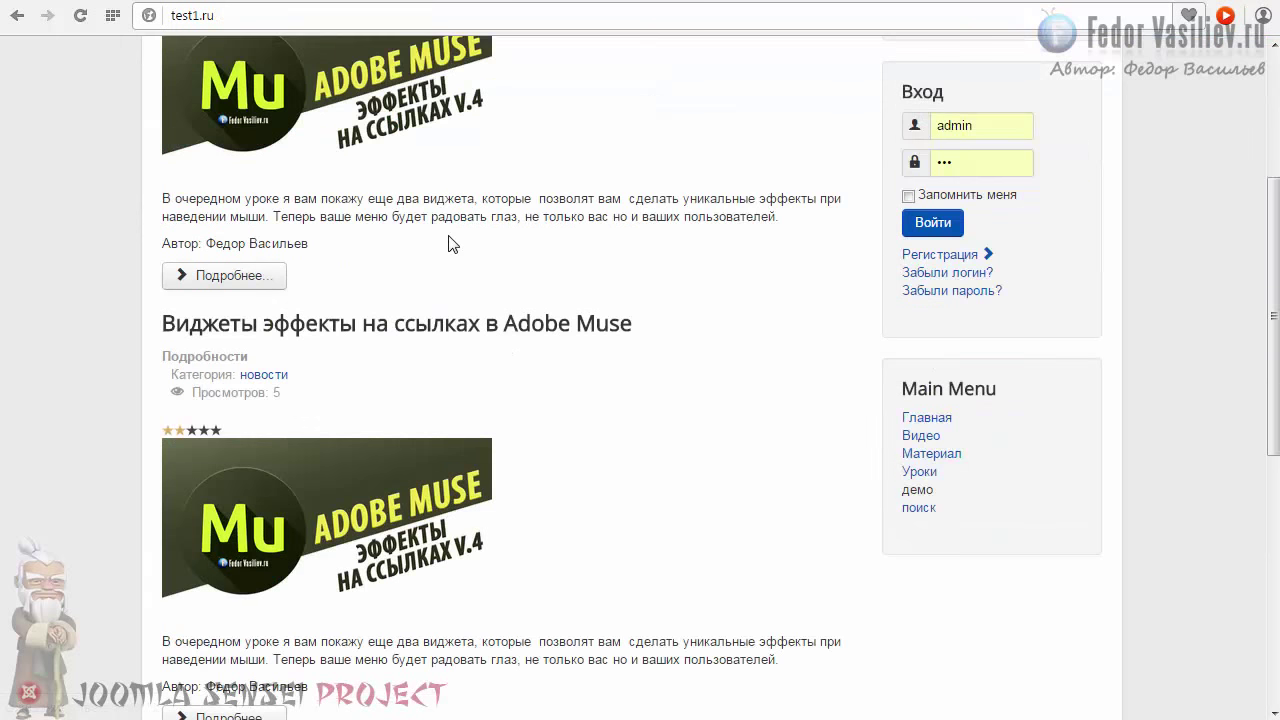
{"action": "left_click", "coordinate": [914, 507]}
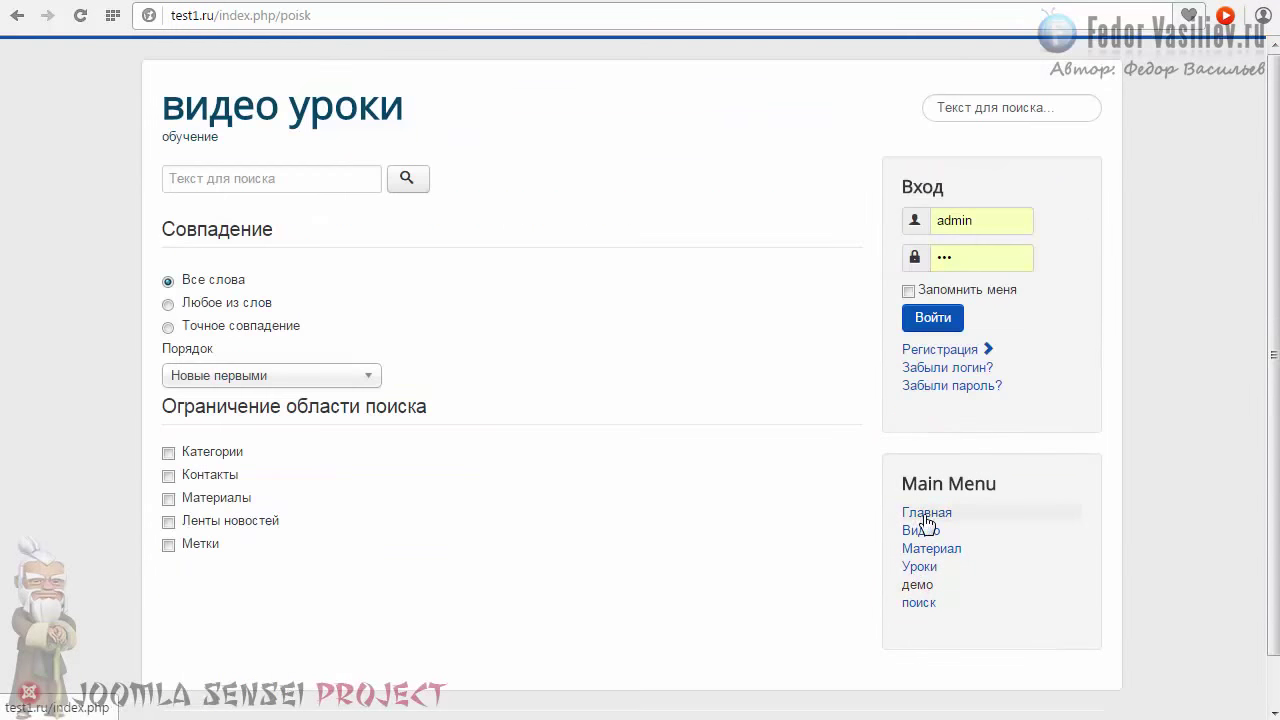
{"action": "scroll", "coordinate": [551, 349], "scroll_direction": "down", "scroll_amount": 1}
{"action": "scroll", "coordinate": [551, 347], "scroll_direction": "up", "scroll_amount": 1}
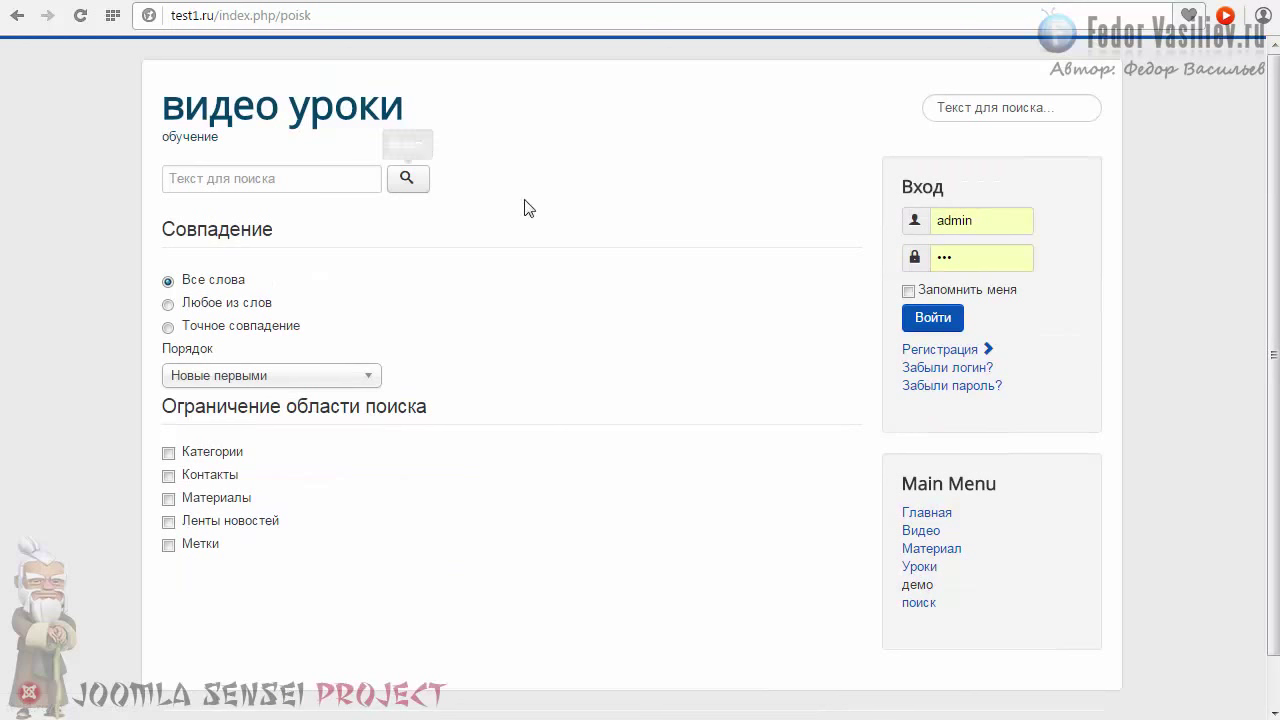
{"action": "left_click", "coordinate": [221, 179]}
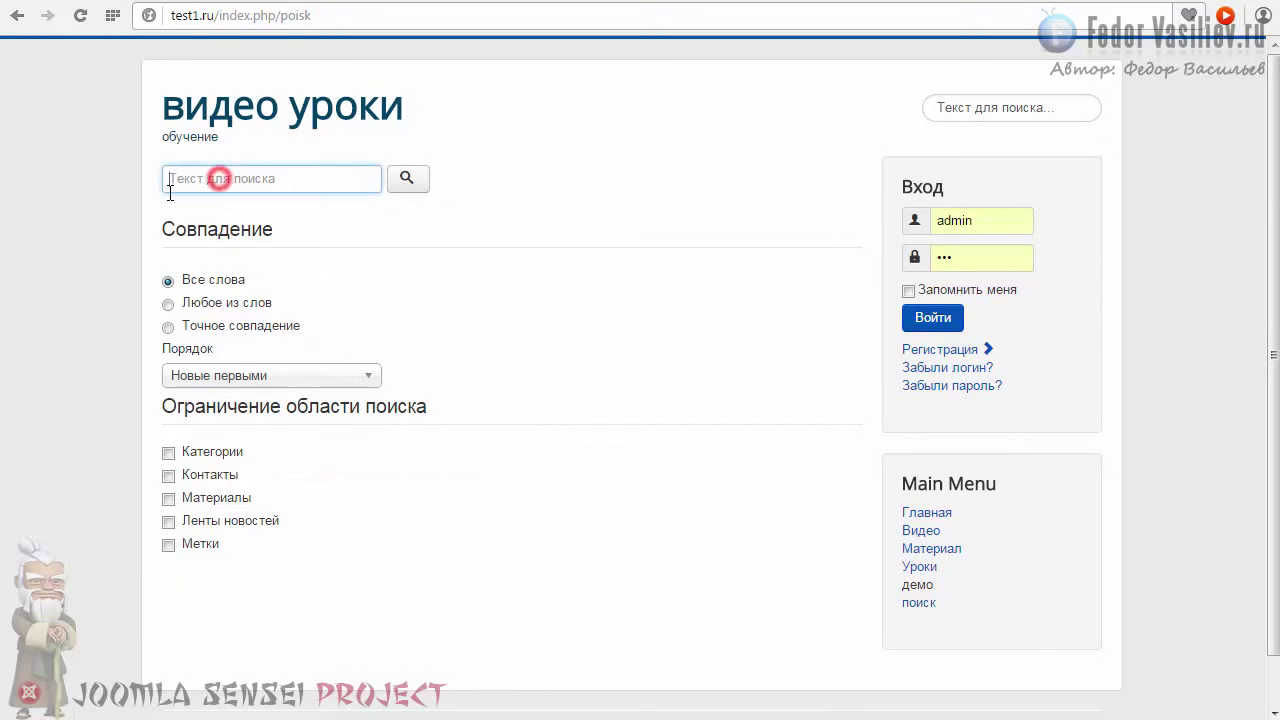
{"action": "left_click", "coordinate": [912, 608]}
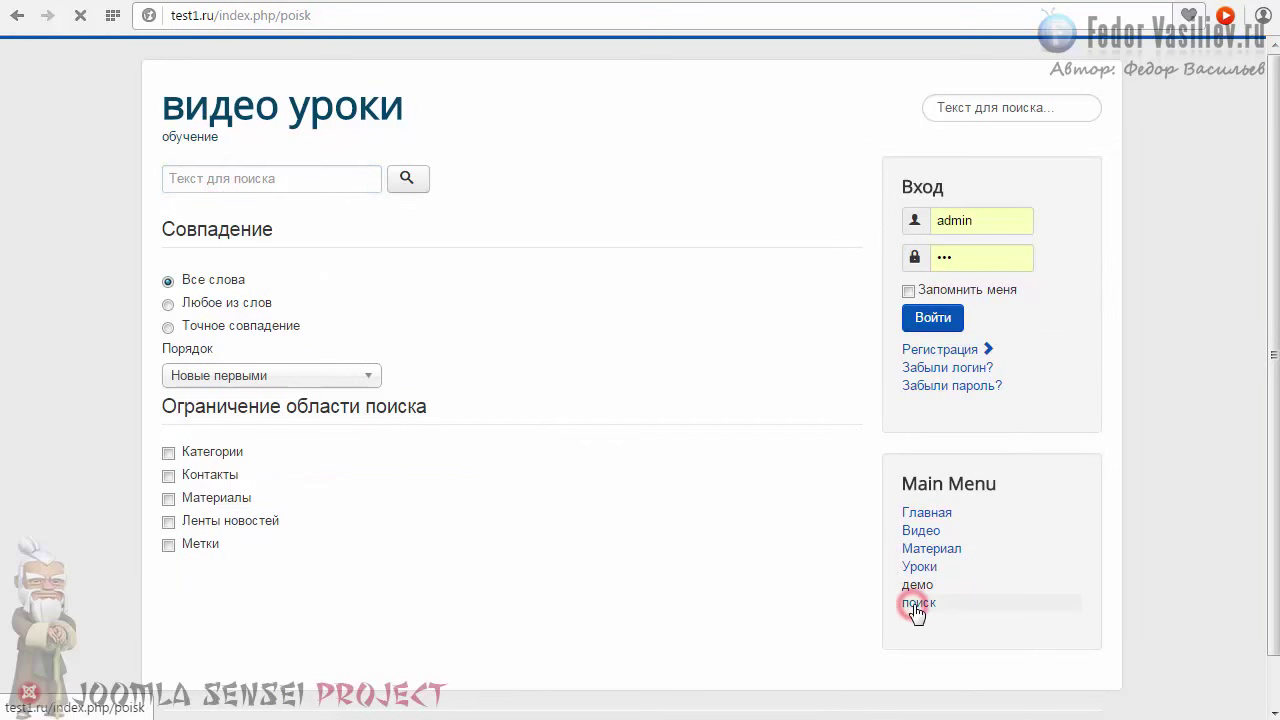
{"action": "left_click", "coordinate": [193, 178]}
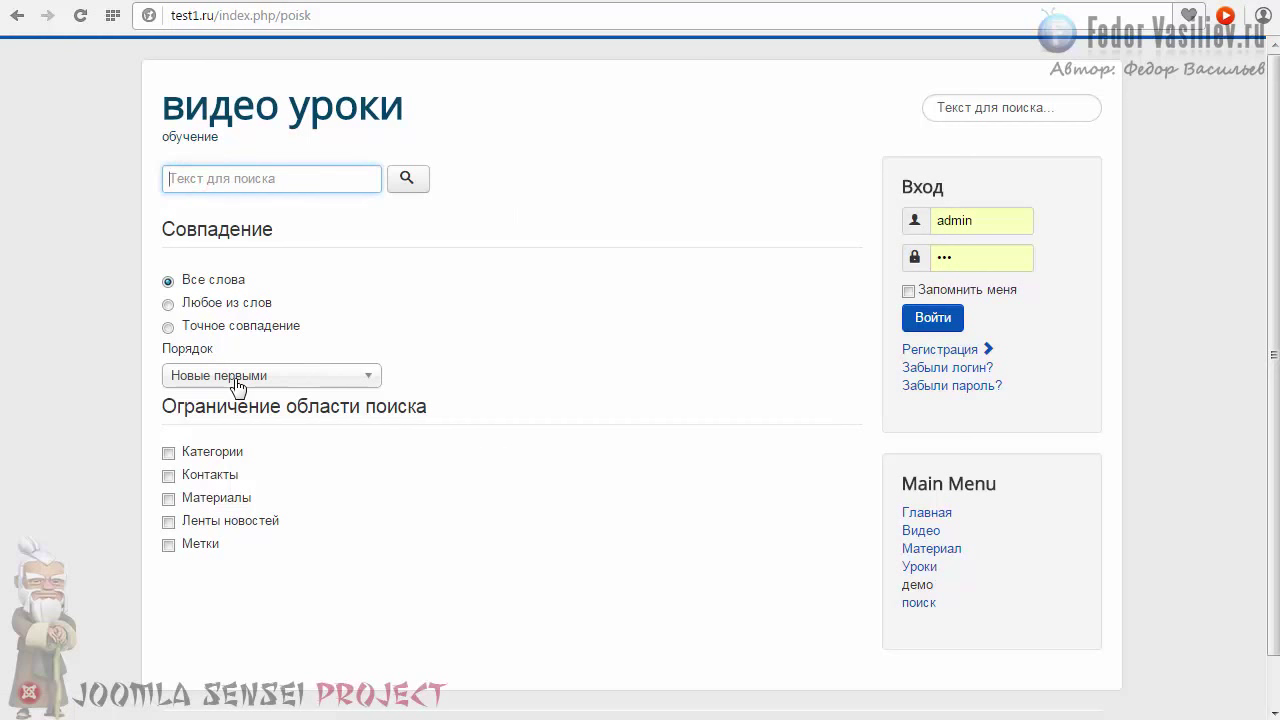
- Return to the site's front page, search for "muse" in the header search field and look through the results
{"action": "left_click", "coordinate": [370, 110]}
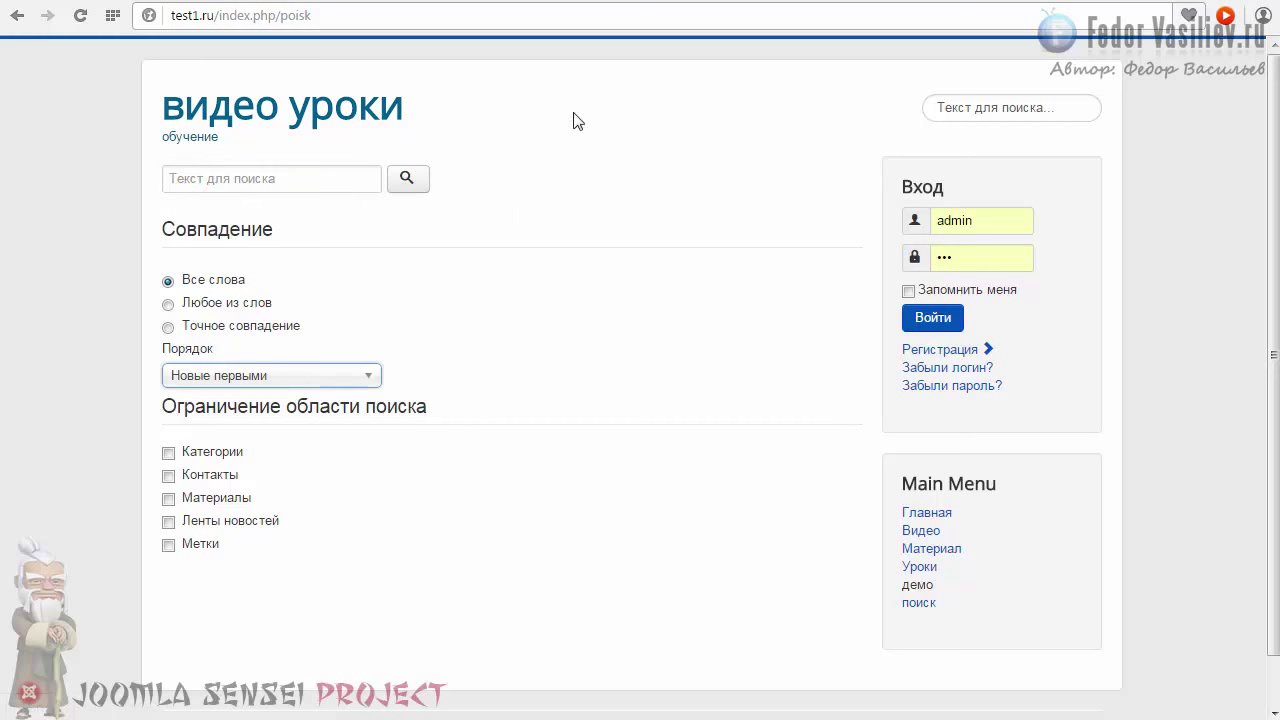
{"action": "left_click", "coordinate": [972, 110]}
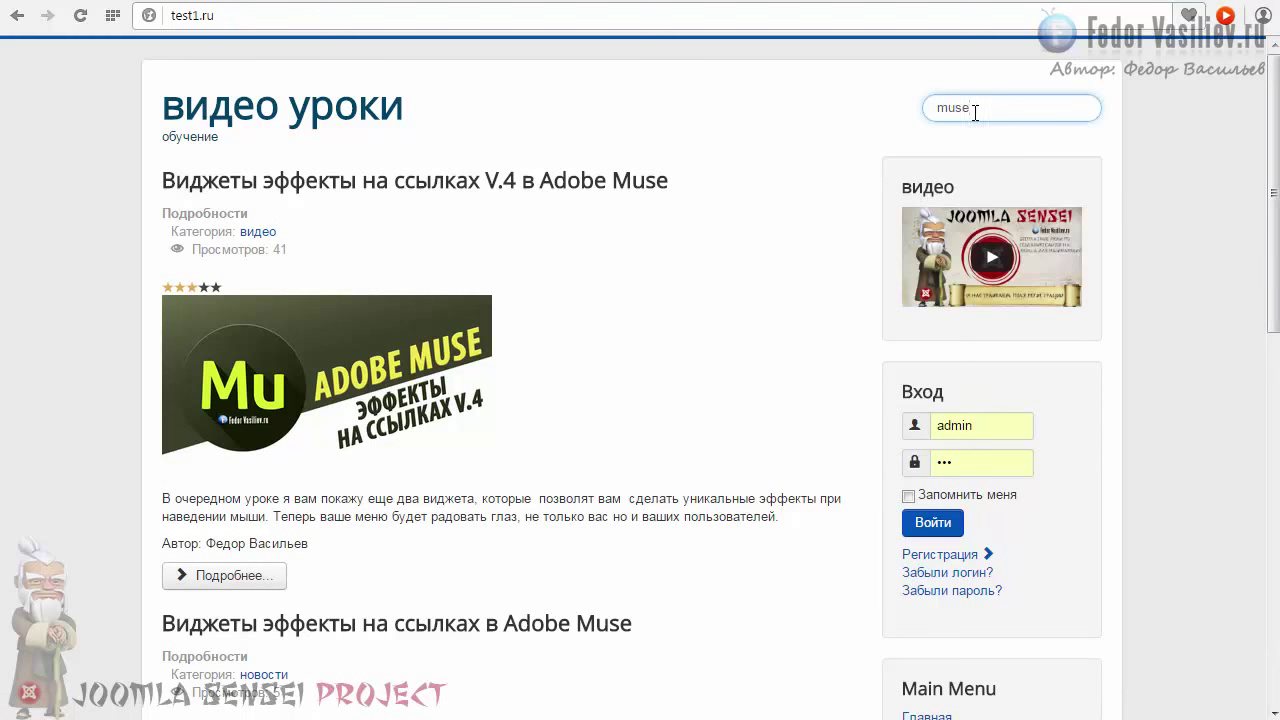
{"action": "key", "text": "Return"}
{"action": "scroll", "coordinate": [740, 200], "scroll_direction": "down", "scroll_amount": 1}
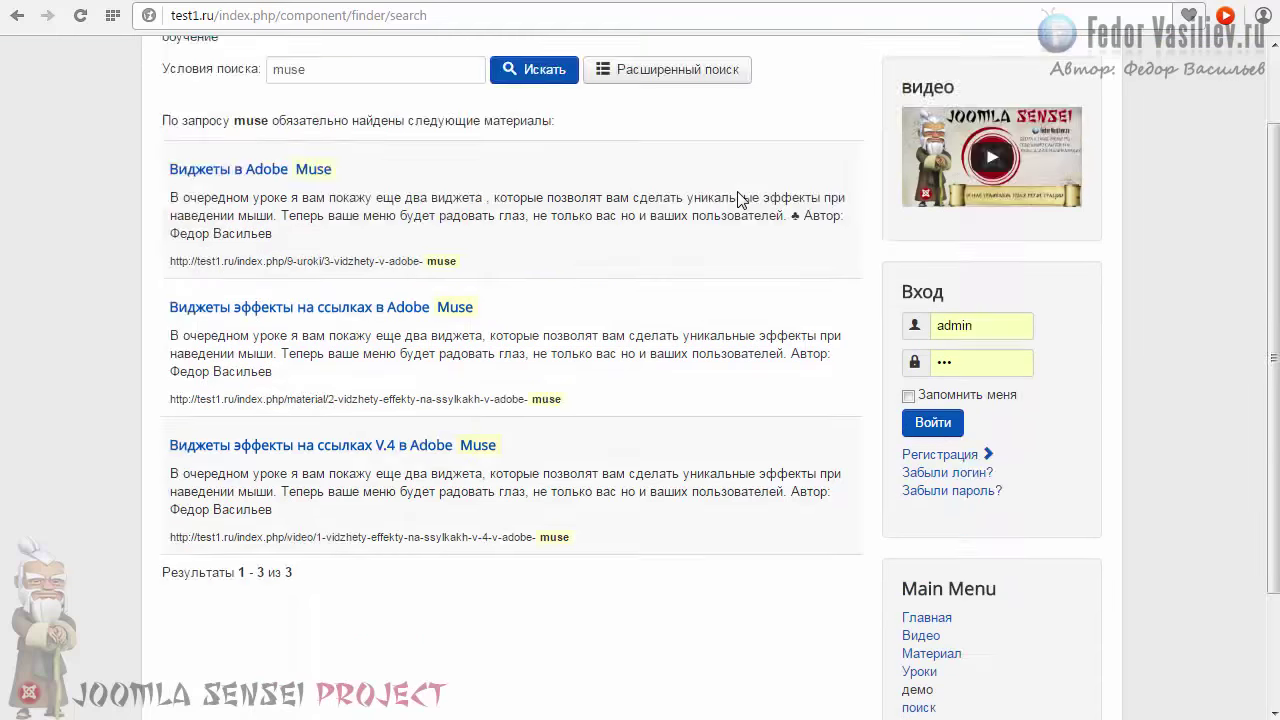
{"action": "scroll", "coordinate": [740, 200], "scroll_direction": "down", "scroll_amount": 1}
{"action": "scroll", "coordinate": [738, 200], "scroll_direction": "up", "scroll_amount": 2}
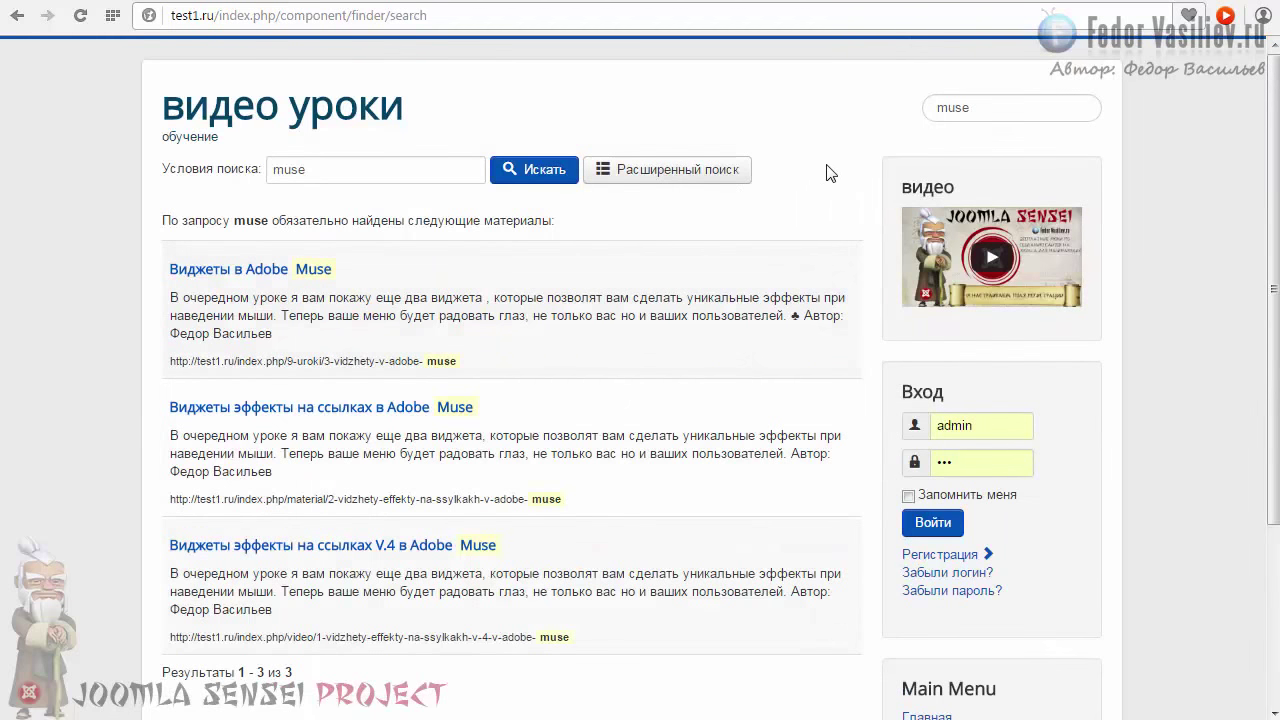
{"action": "left_click", "coordinate": [964, 110]}
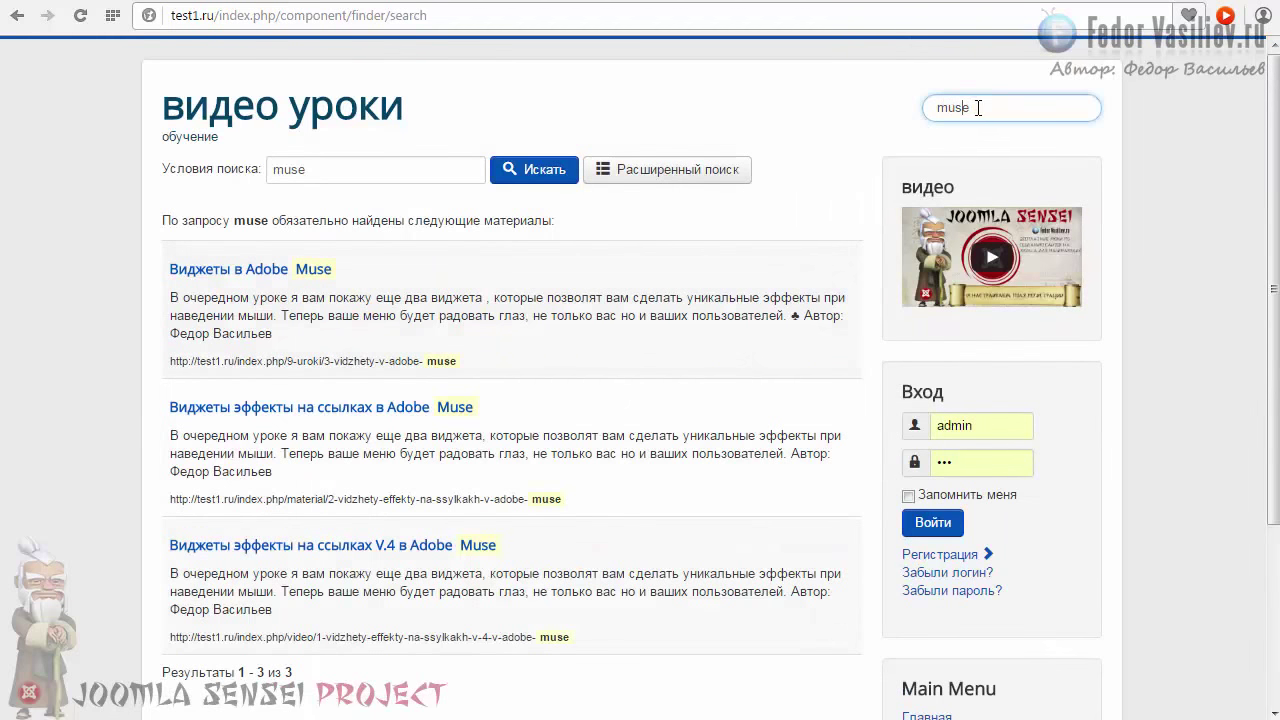
{"action": "scroll", "coordinate": [843, 152], "scroll_direction": "down", "scroll_amount": 1}
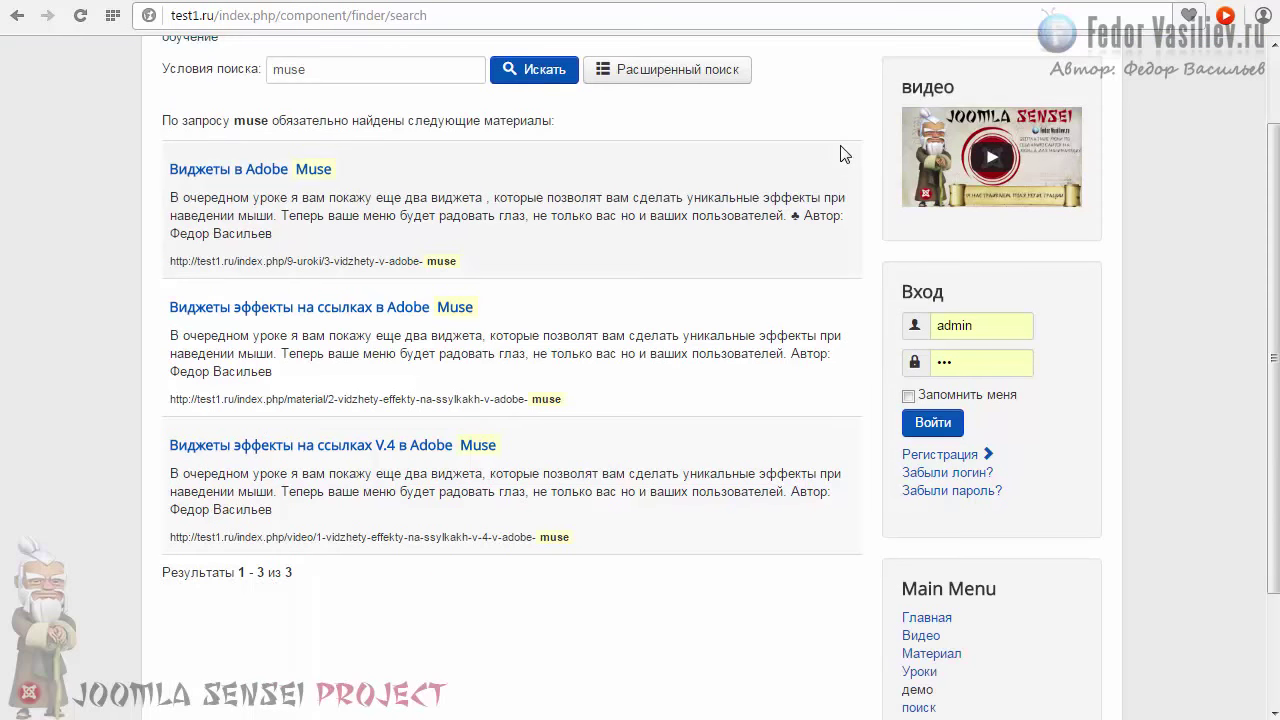
{"action": "scroll", "coordinate": [772, 210], "scroll_direction": "down", "scroll_amount": 1}
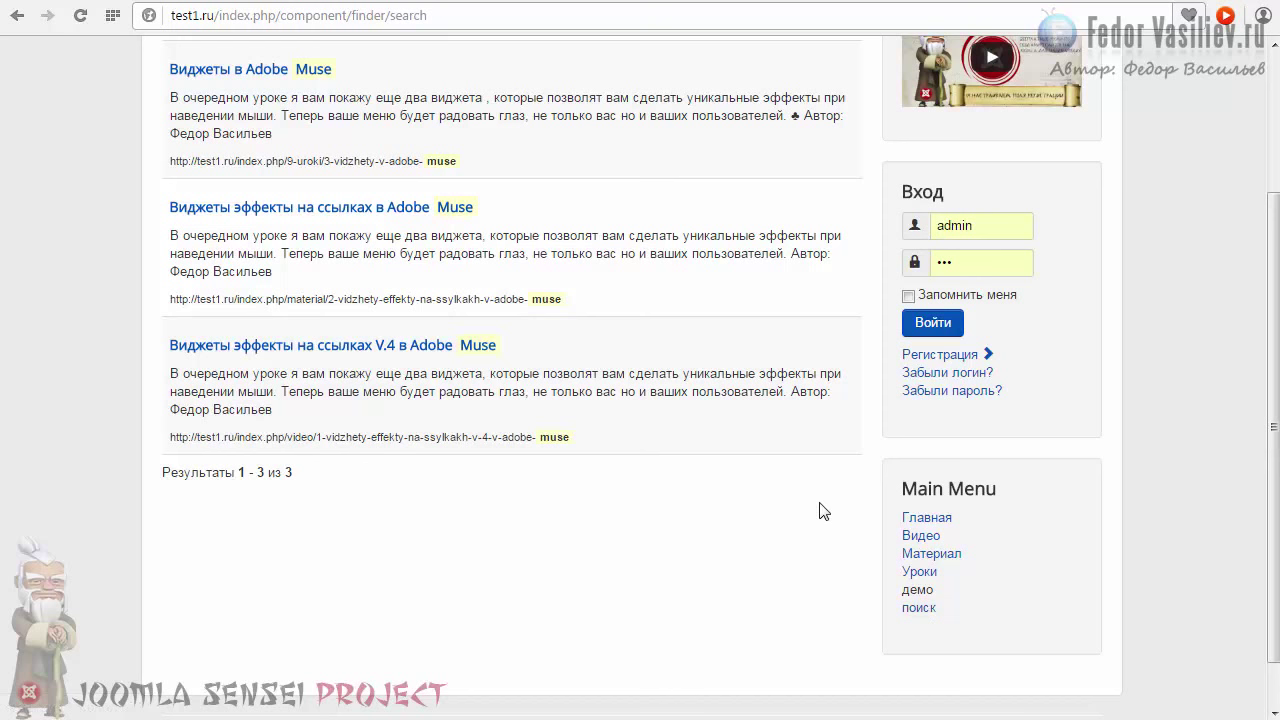
{"action": "scroll", "coordinate": [822, 511], "scroll_direction": "up", "scroll_amount": 3}
{"action": "scroll", "coordinate": [822, 511], "scroll_direction": "down", "scroll_amount": 4}
- Compare the site's "поиск" page with the basic parameters of its menu item
{"action": "left_click", "coordinate": [918, 548]}
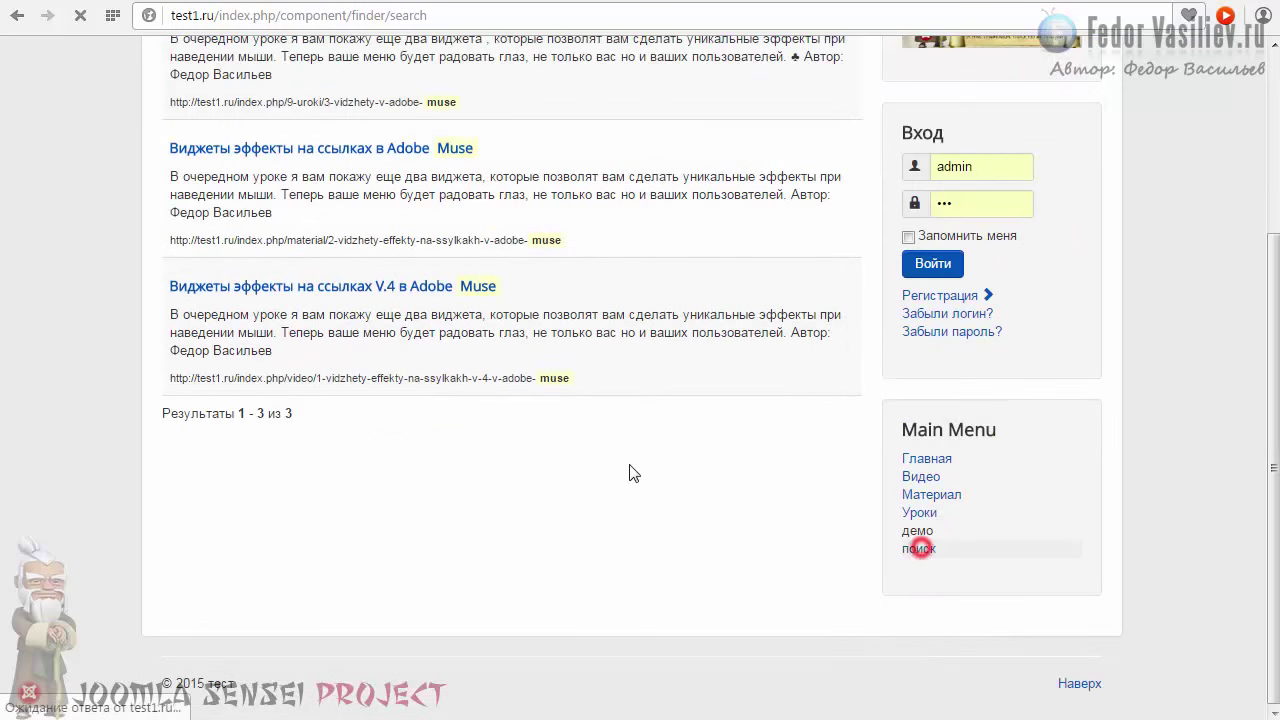
{"action": "left_click", "coordinate": [1100, 3]}
{"action": "left_click", "coordinate": [212, 318]}
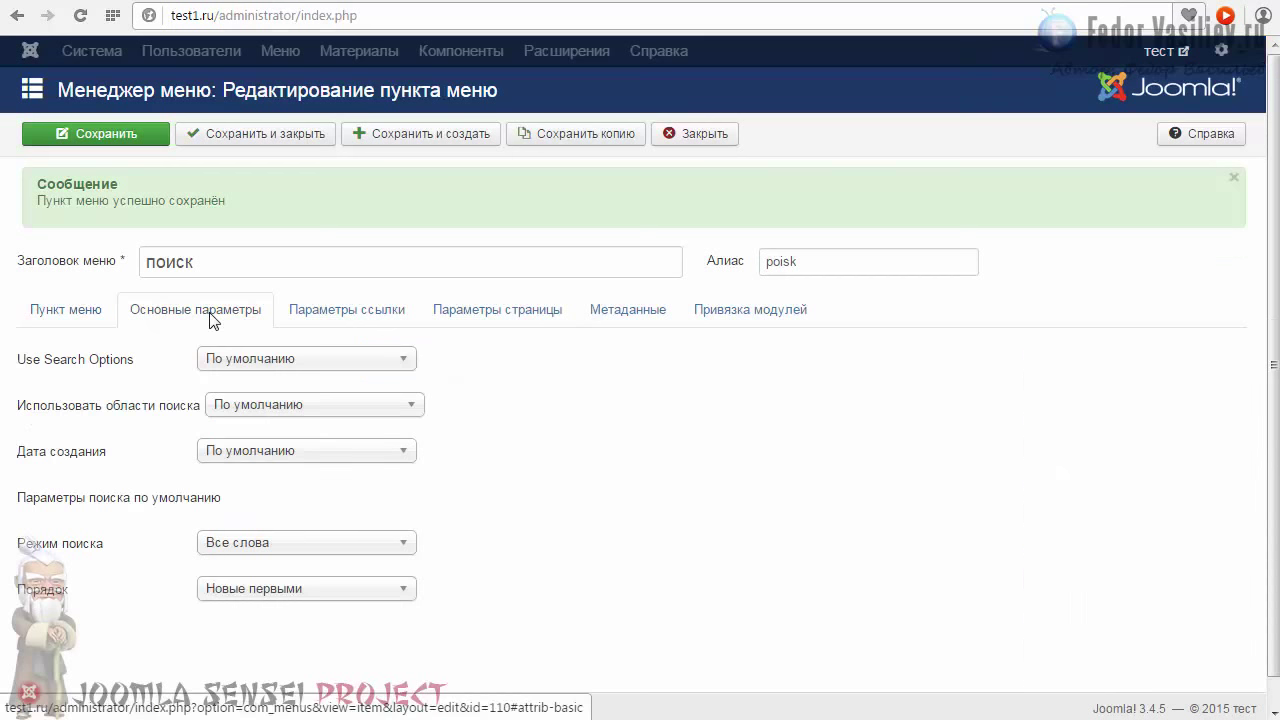
{"action": "key", "text": "ctrl+Tab"}
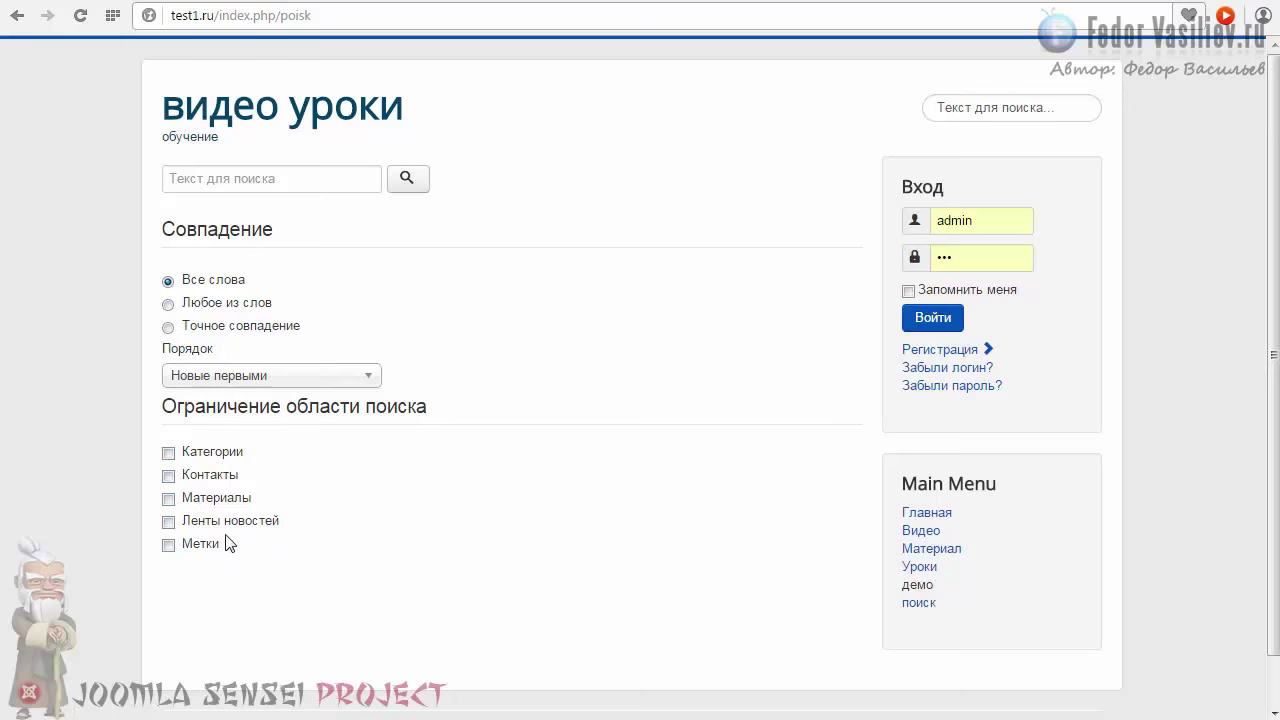
{"action": "left_click", "coordinate": [200, 184]}
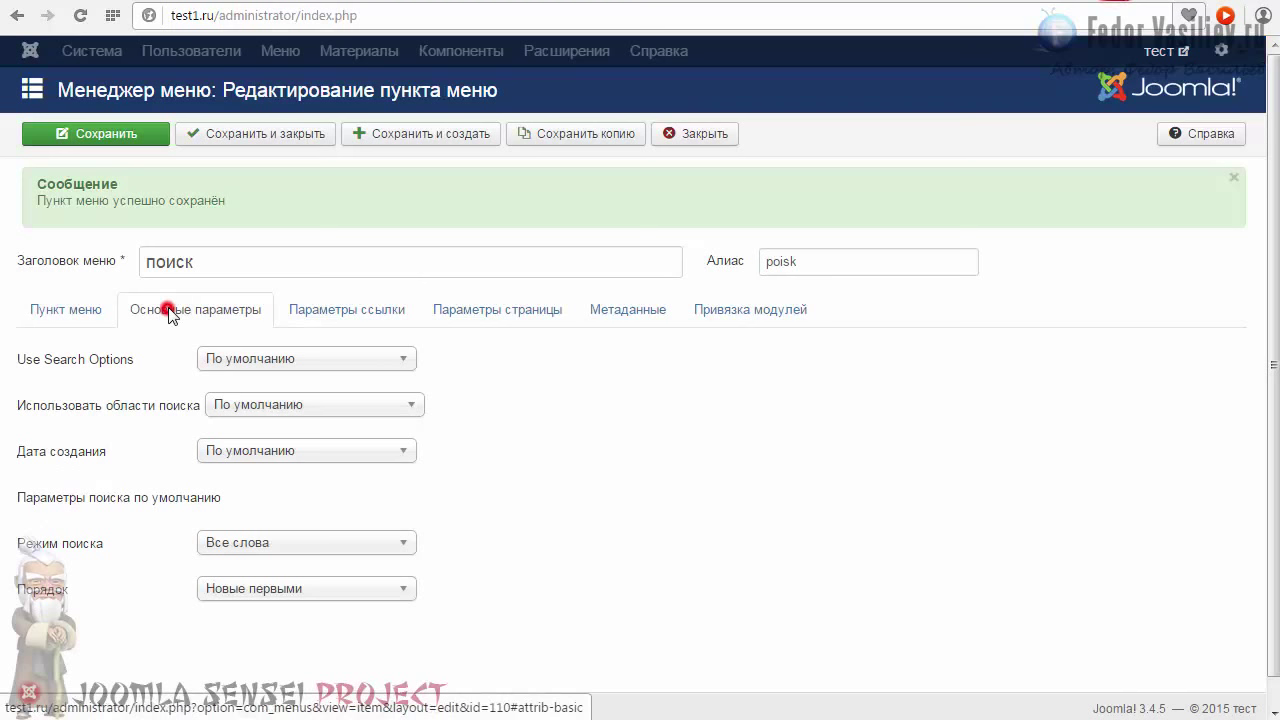
- Set the menu item's "Use Search Options" and "Использовать области поиска" to "Нет", "Дата создания" to "Скрыть", and save
{"action": "left_click", "coordinate": [163, 309]}
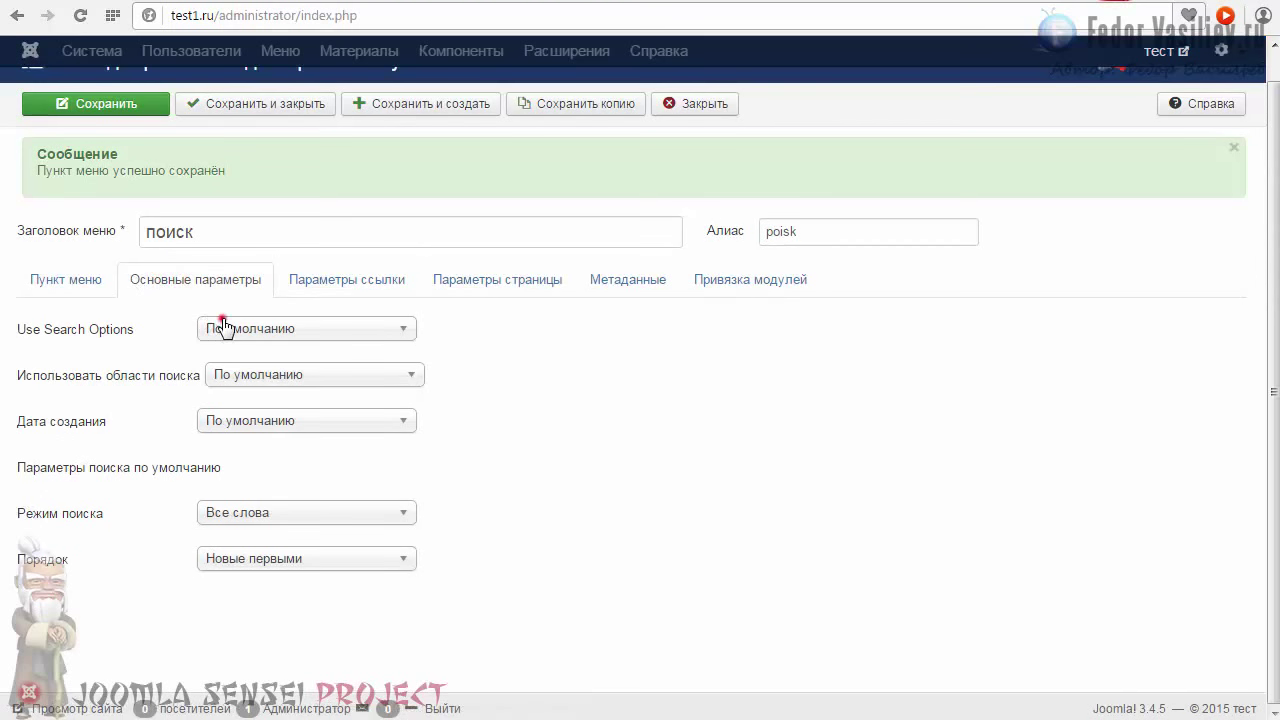
{"action": "left_click", "coordinate": [224, 328]}
{"action": "left_click", "coordinate": [228, 374]}
{"action": "left_click", "coordinate": [232, 374]}
{"action": "left_click", "coordinate": [231, 420]}
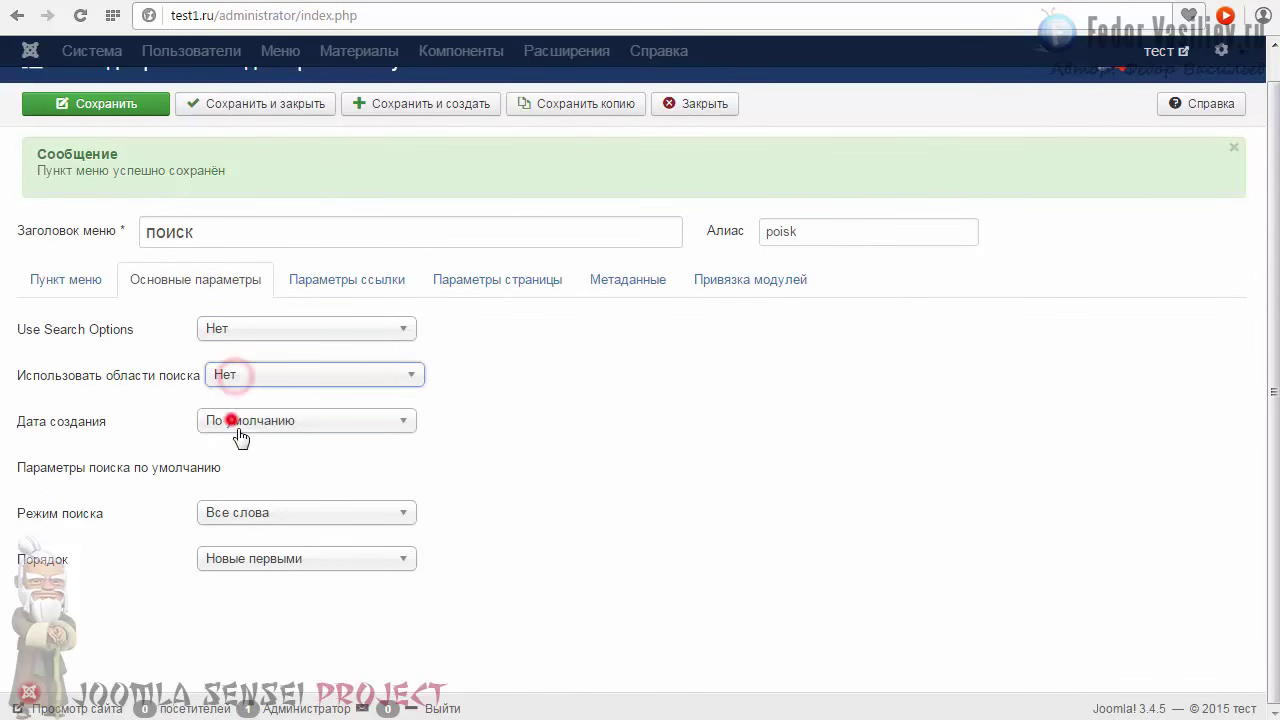
{"action": "left_click", "coordinate": [243, 470]}
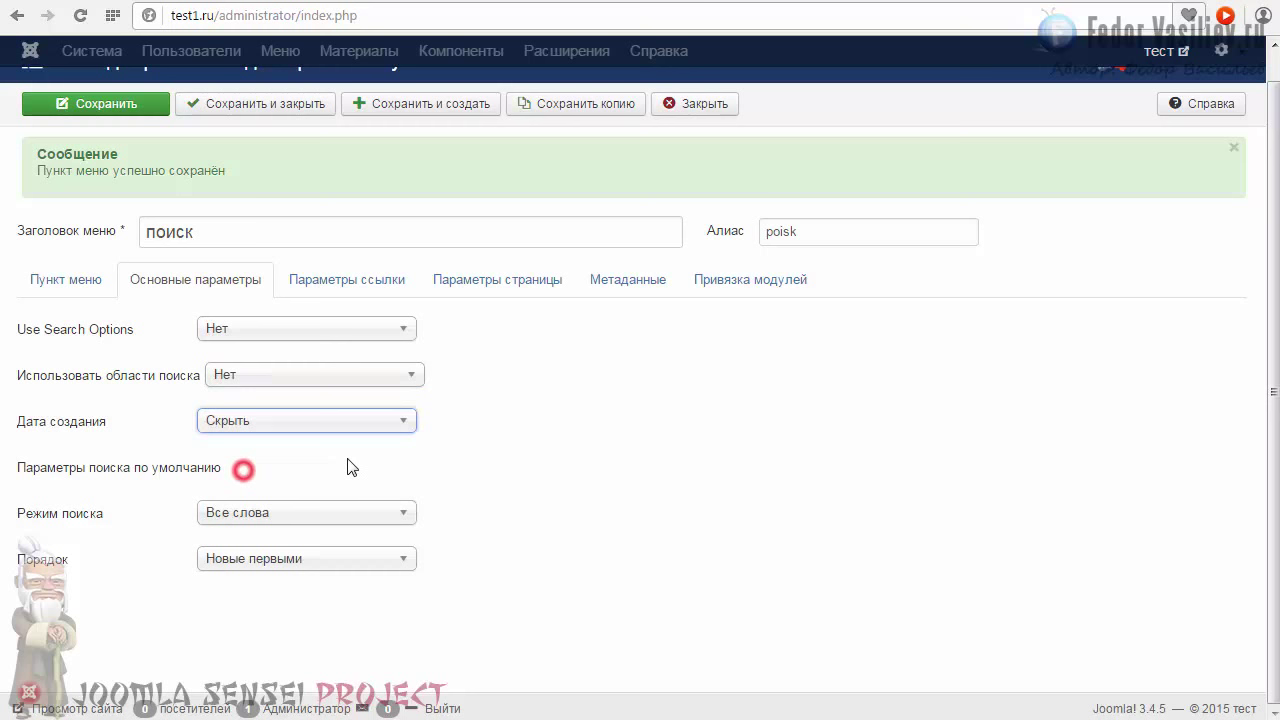
{"action": "left_click", "coordinate": [130, 108]}
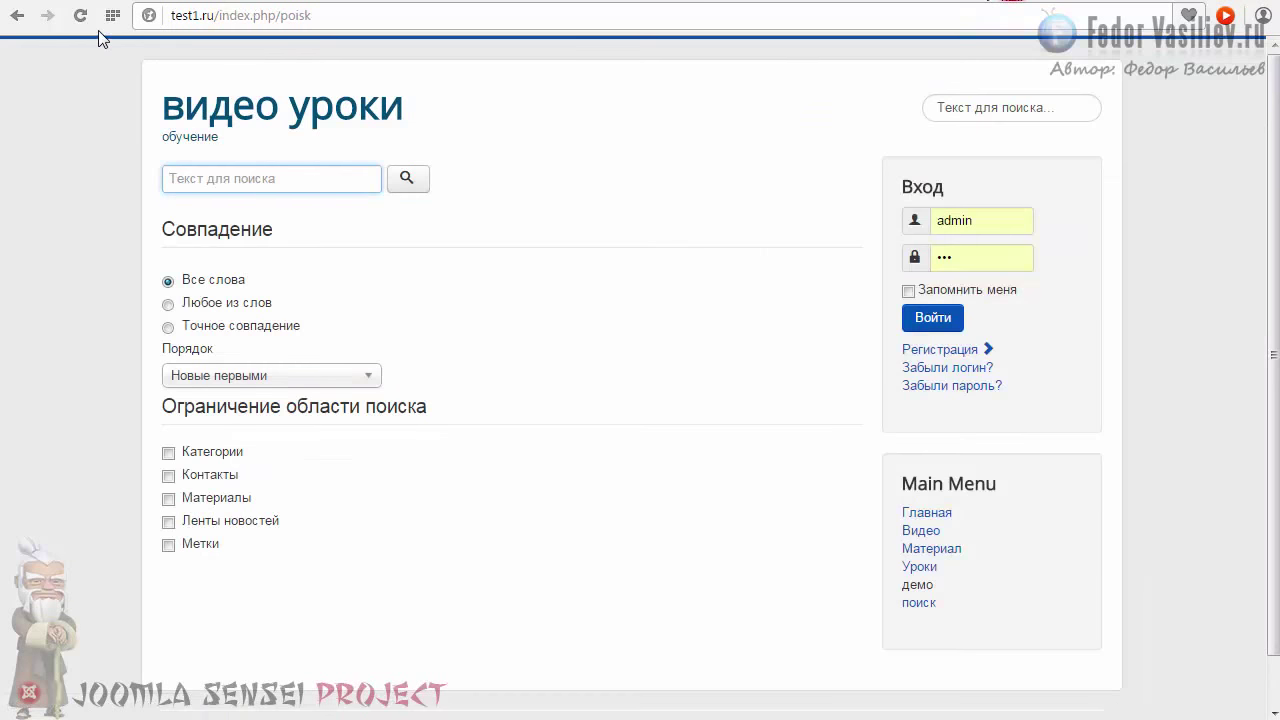
{"action": "left_click", "coordinate": [194, 179]}
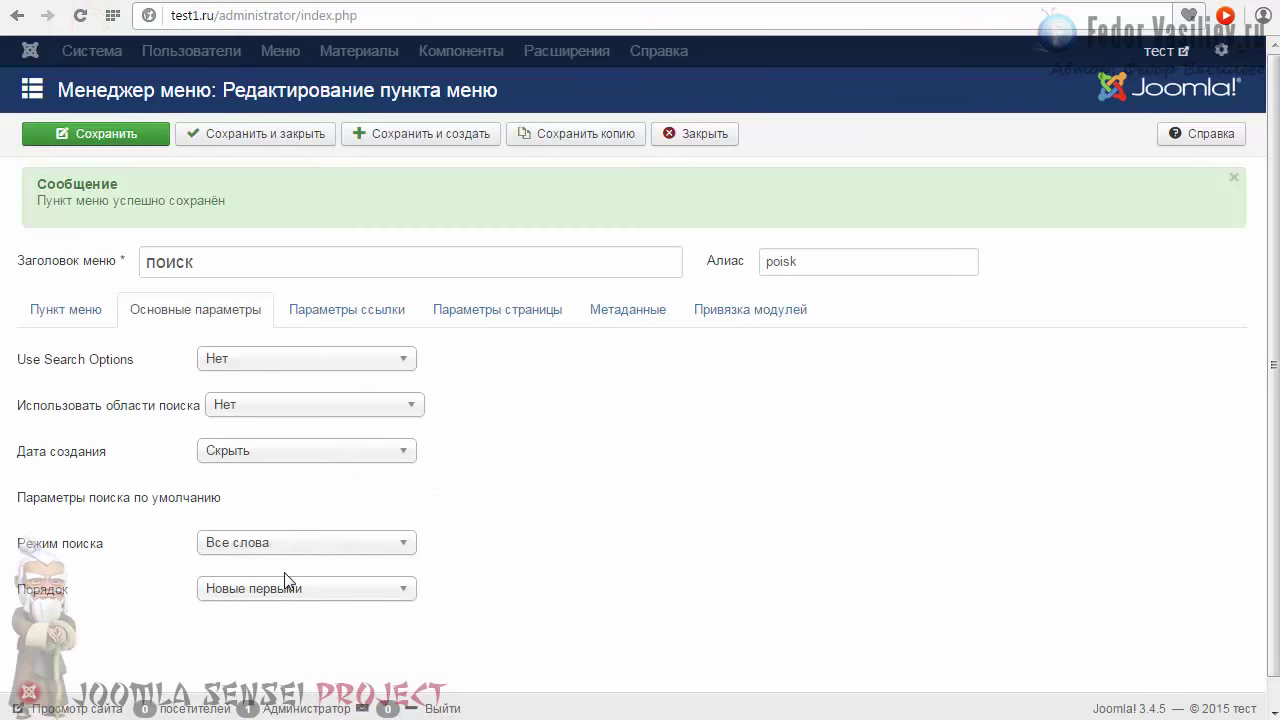
- Open the choices for the menu item's default search mode, "Режим поиска"
{"action": "left_click", "coordinate": [263, 547]}
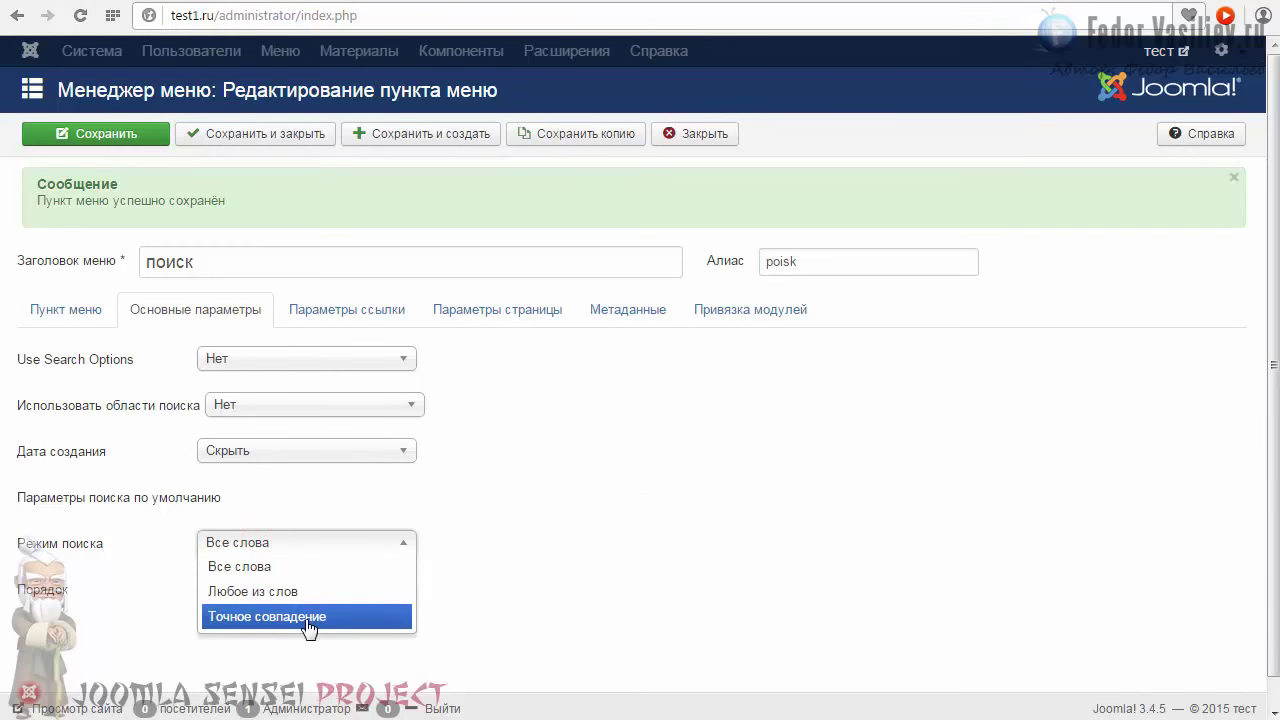
{"action": "left_click", "coordinate": [477, 585]}
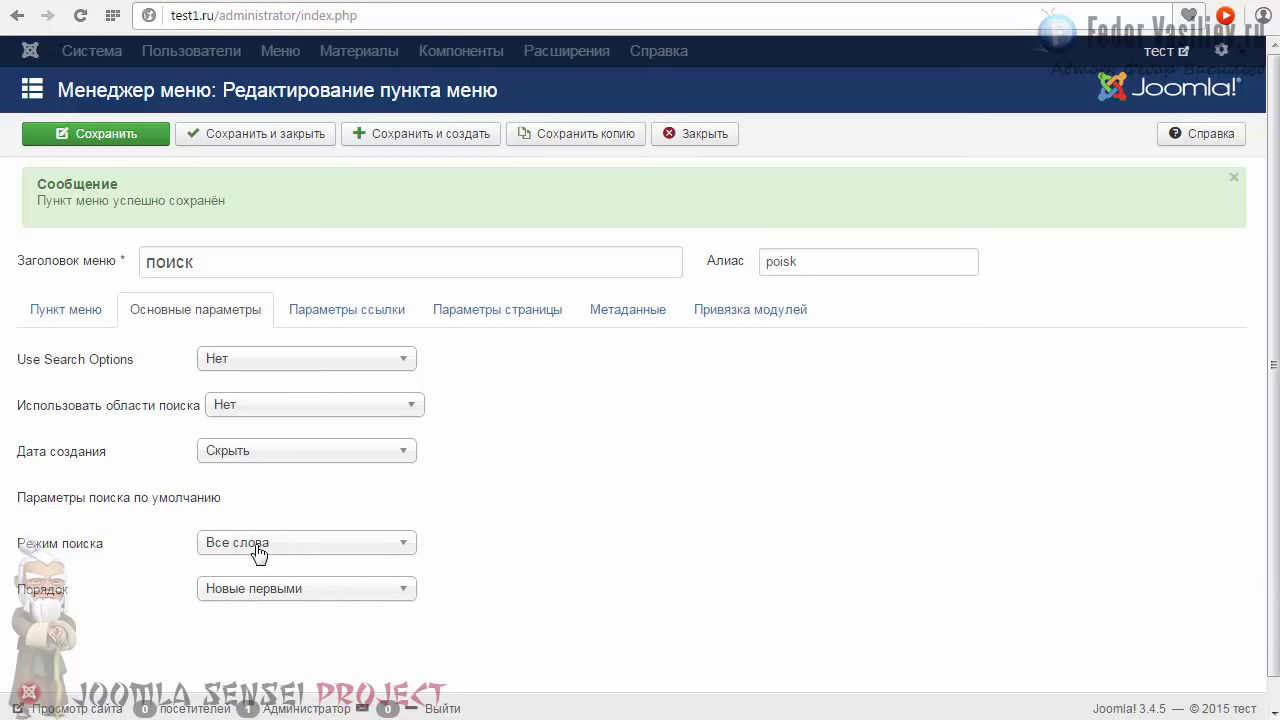
{"action": "left_click", "coordinate": [240, 543]}
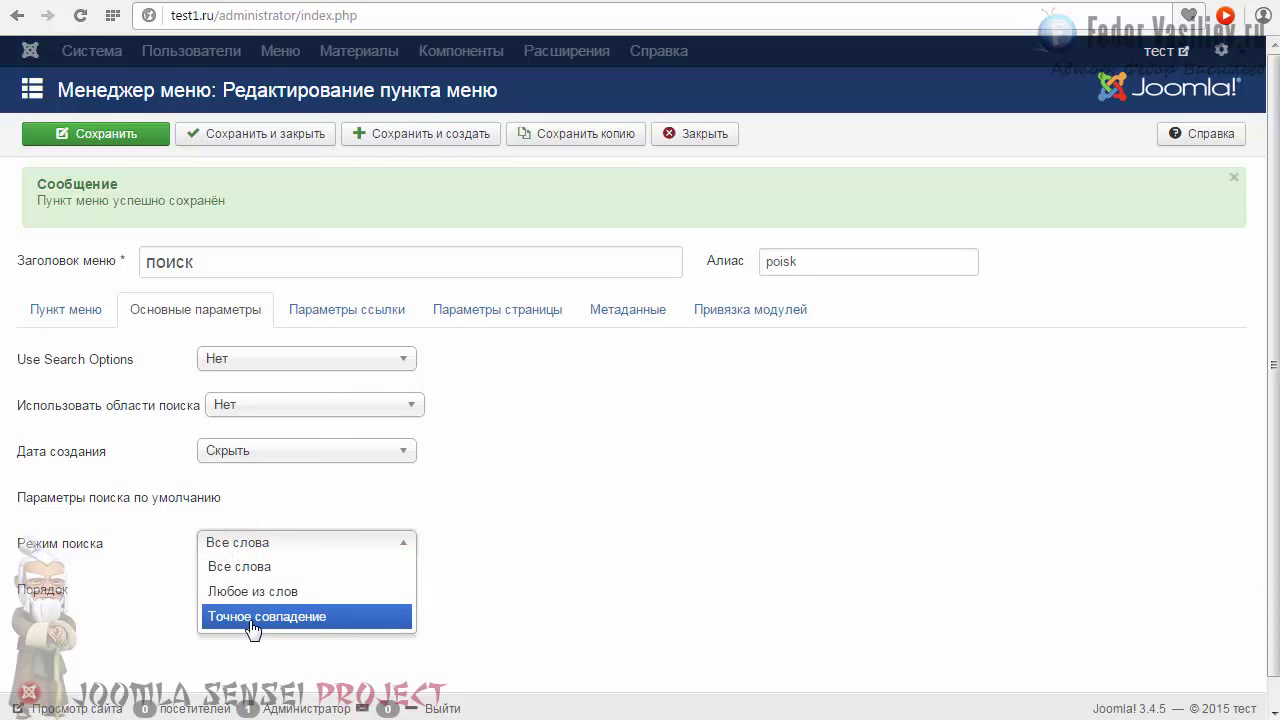